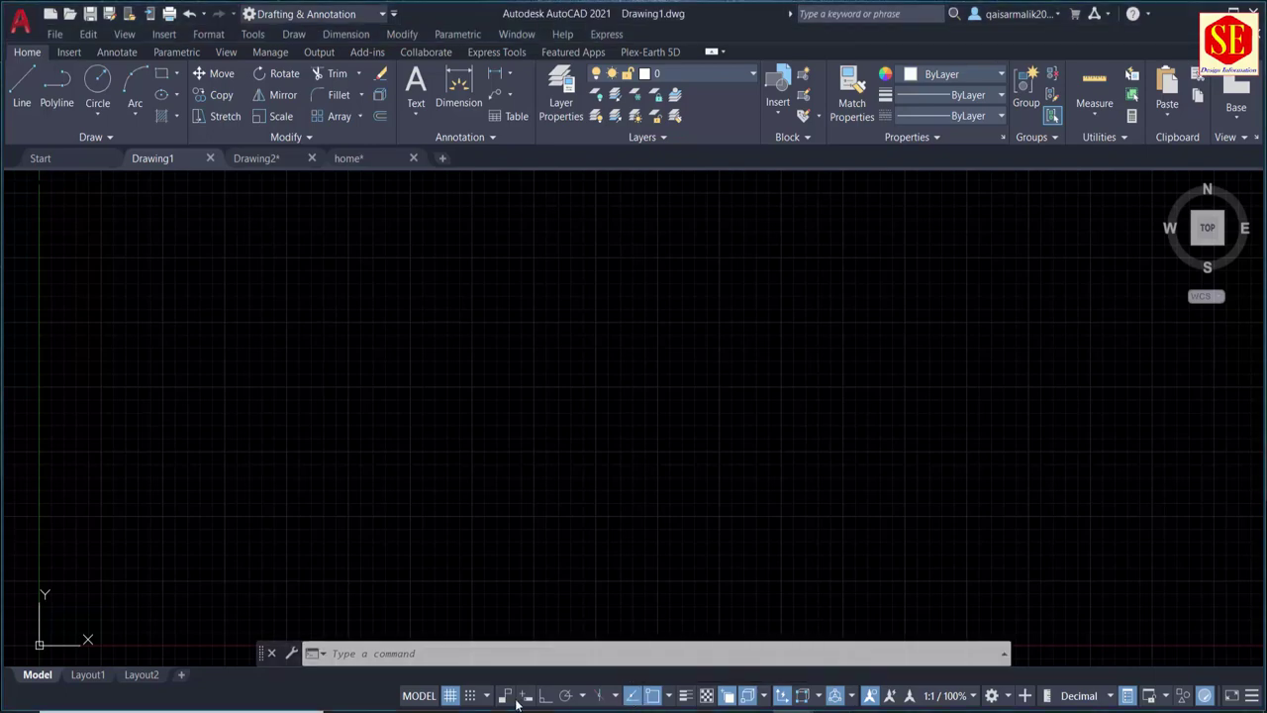
Step: Turn off the grid and bring up the Set Location From Map aerial map
click(450, 695)
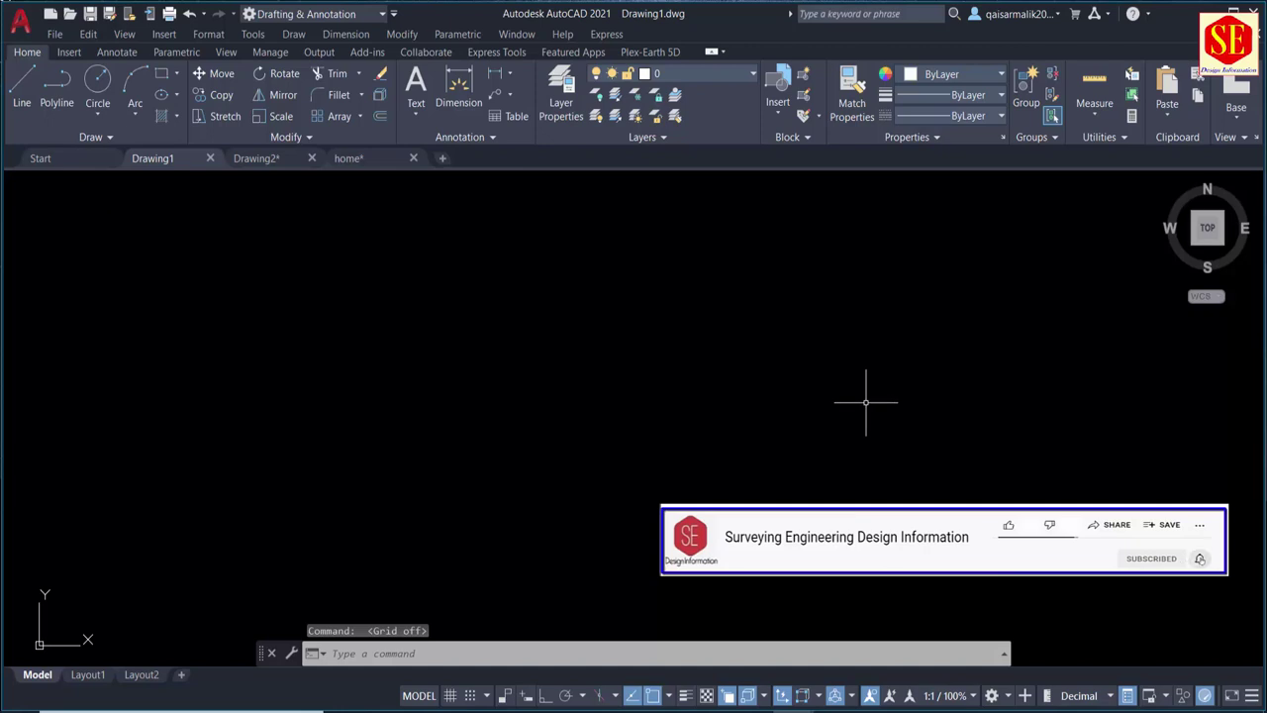
click(69, 52)
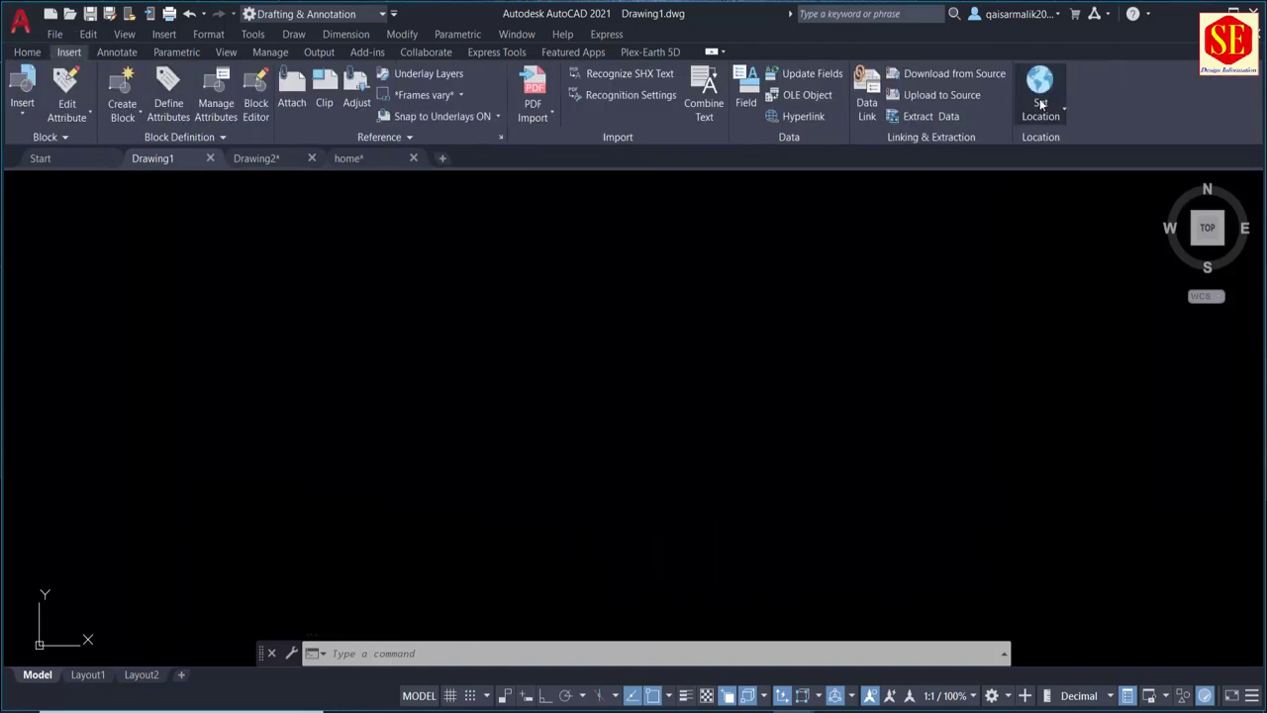
click(1041, 99)
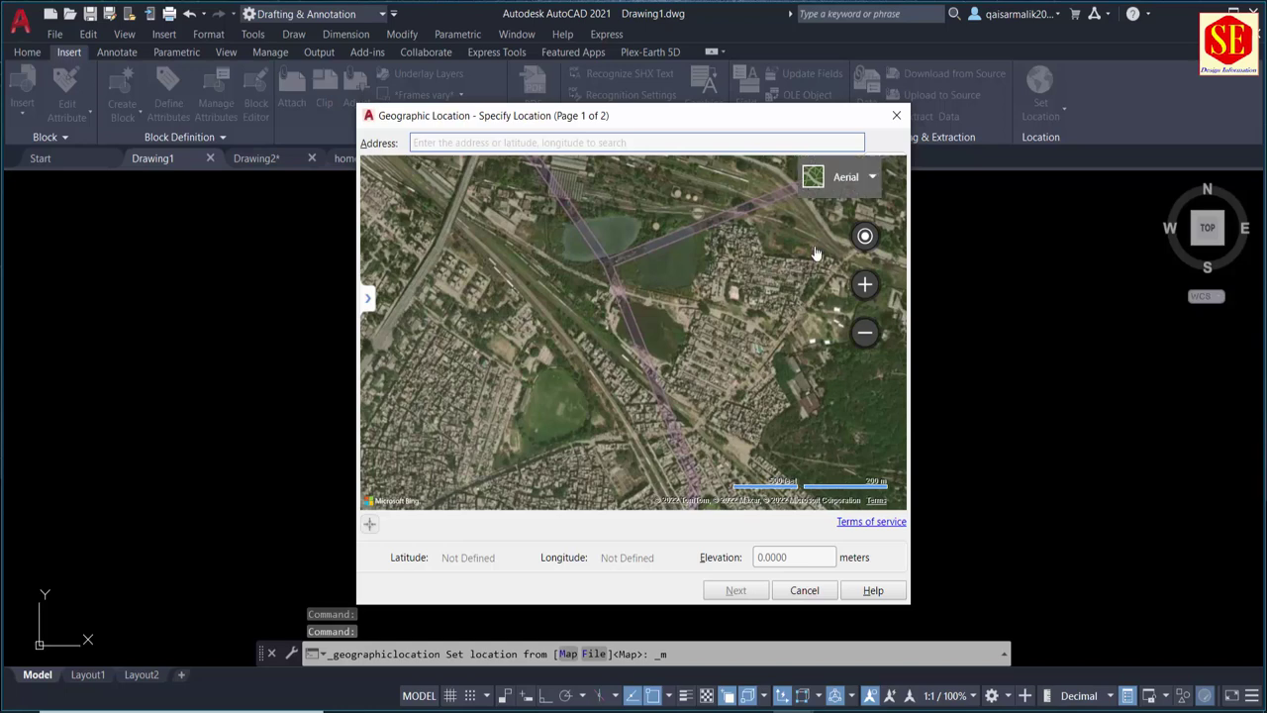
click(846, 176)
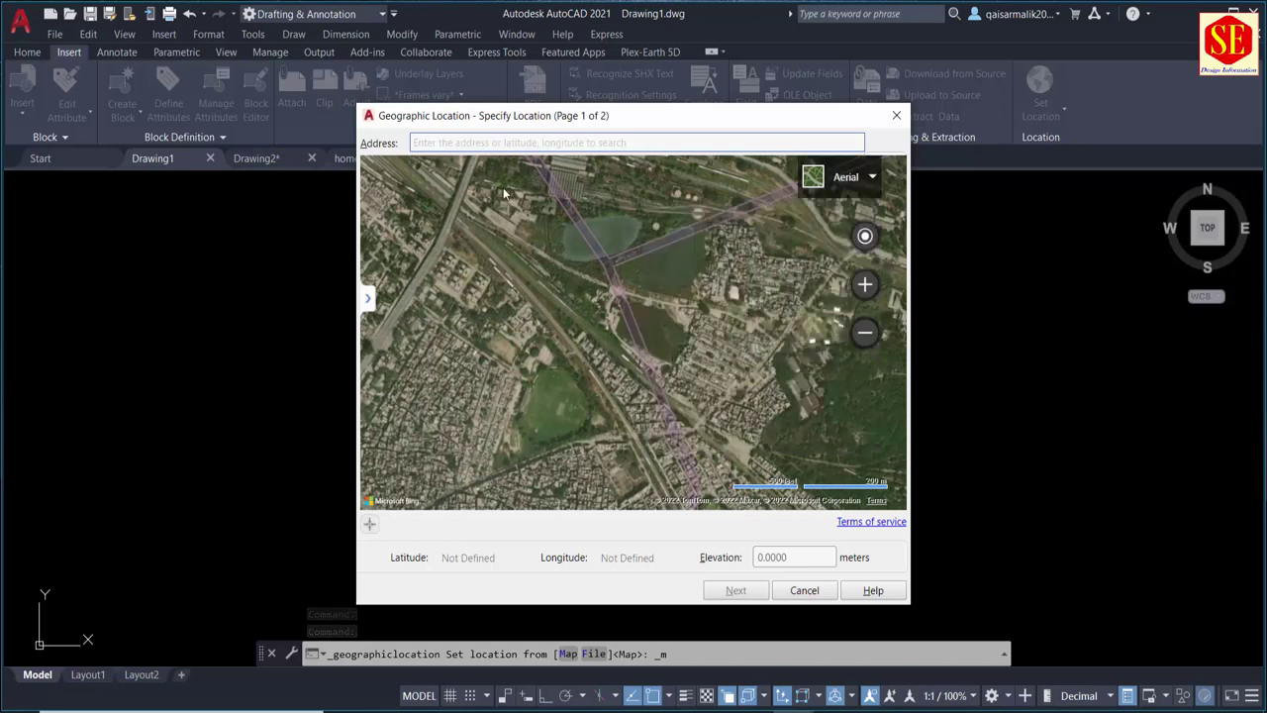
drag(568, 294, 627, 312)
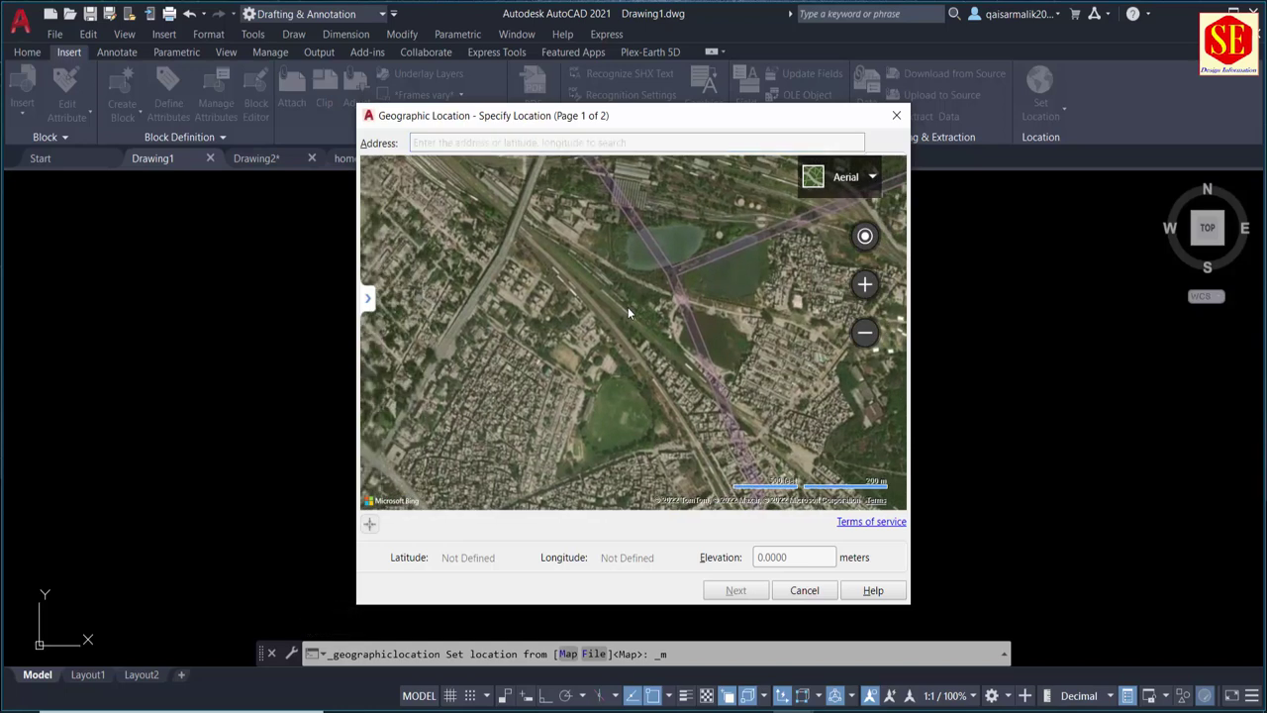
scroll(461, 366, up, 1)
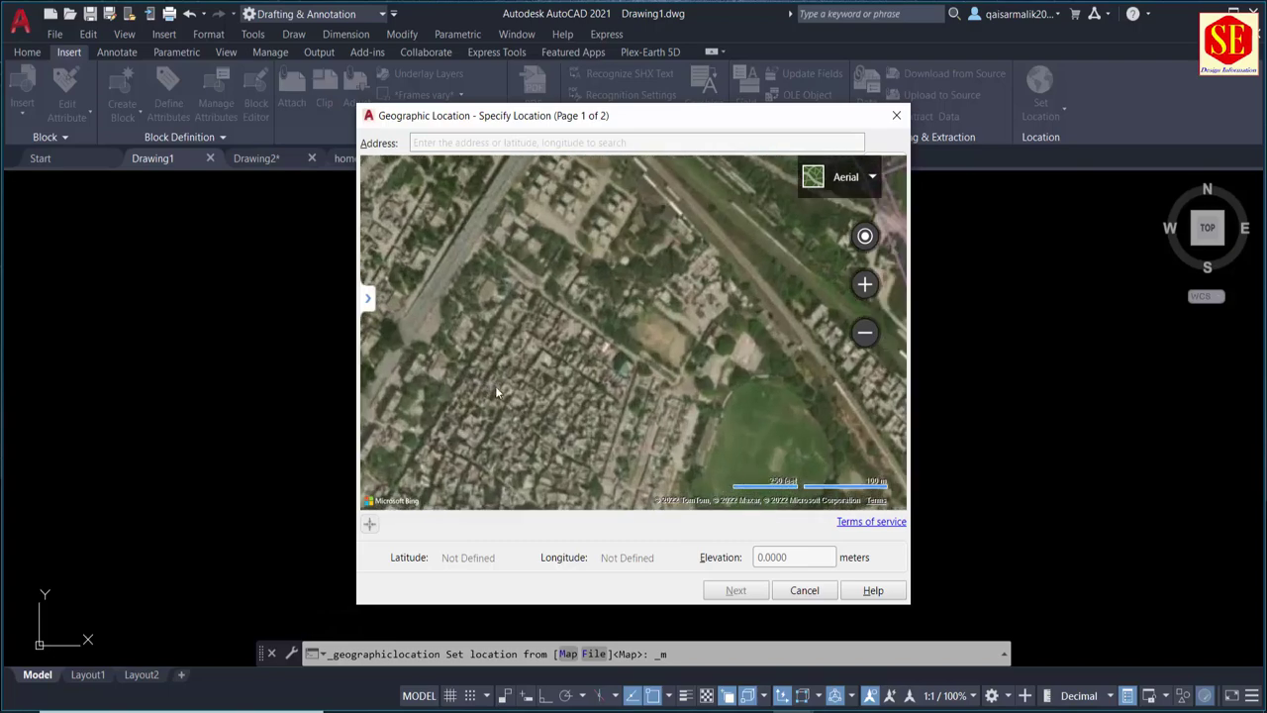
drag(554, 376, 566, 309)
scroll(608, 323, up, 1)
scroll(640, 346, up, 1)
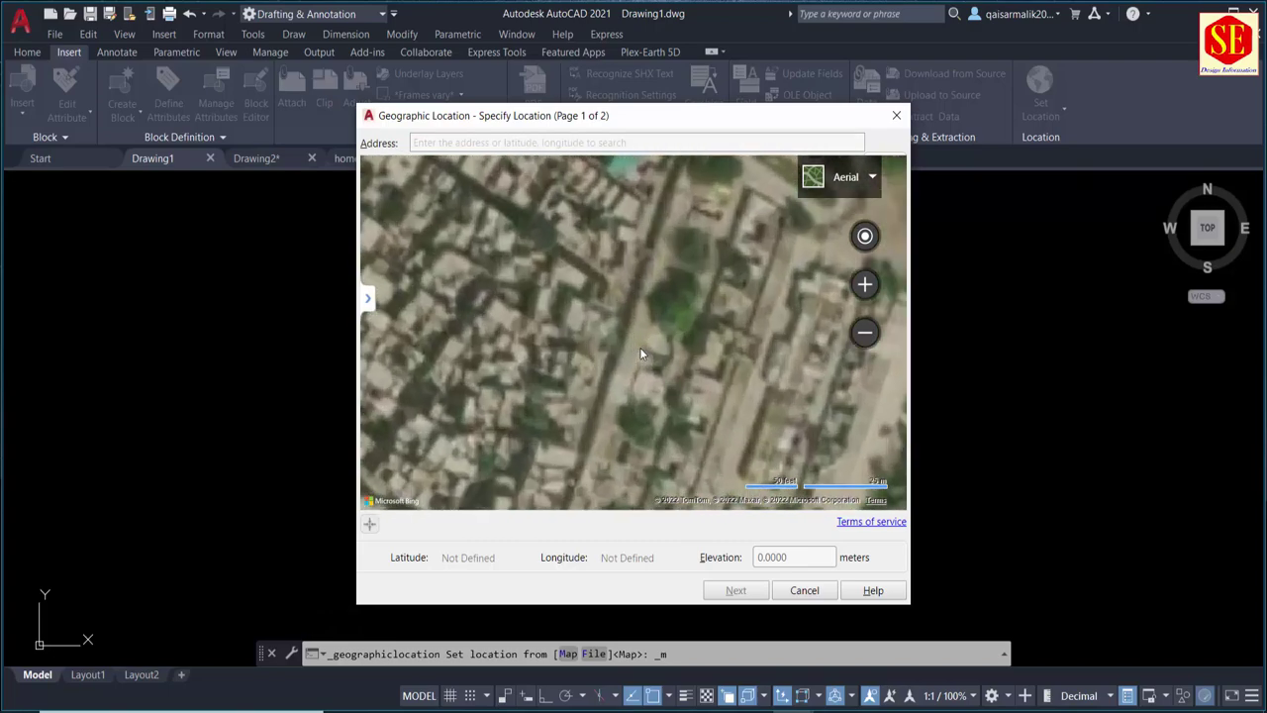
scroll(639, 346, down, 2)
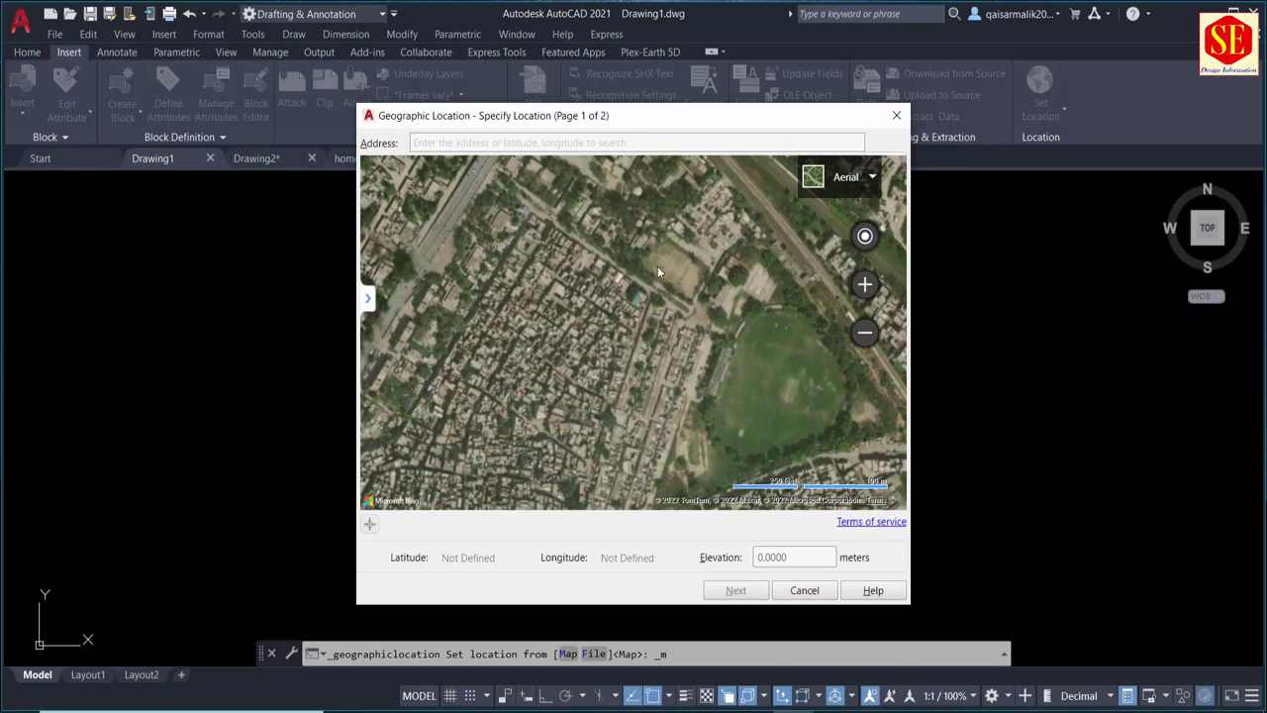
click(897, 115)
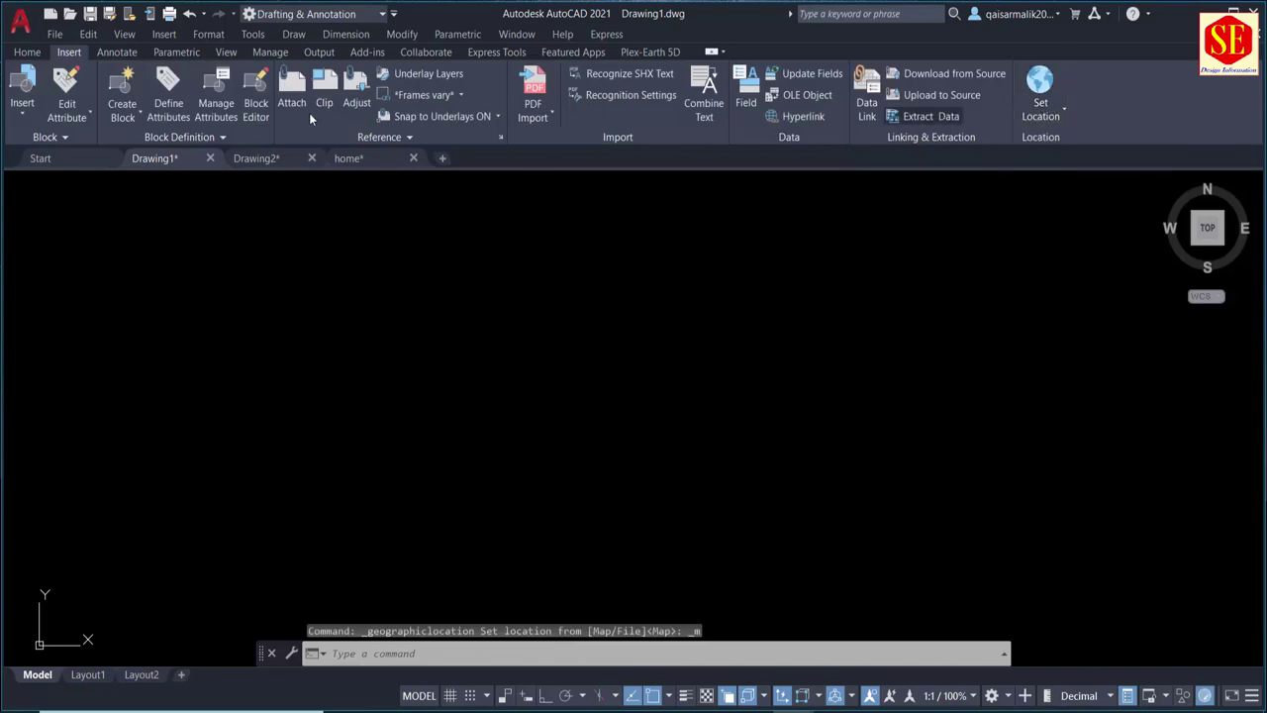
click(1047, 109)
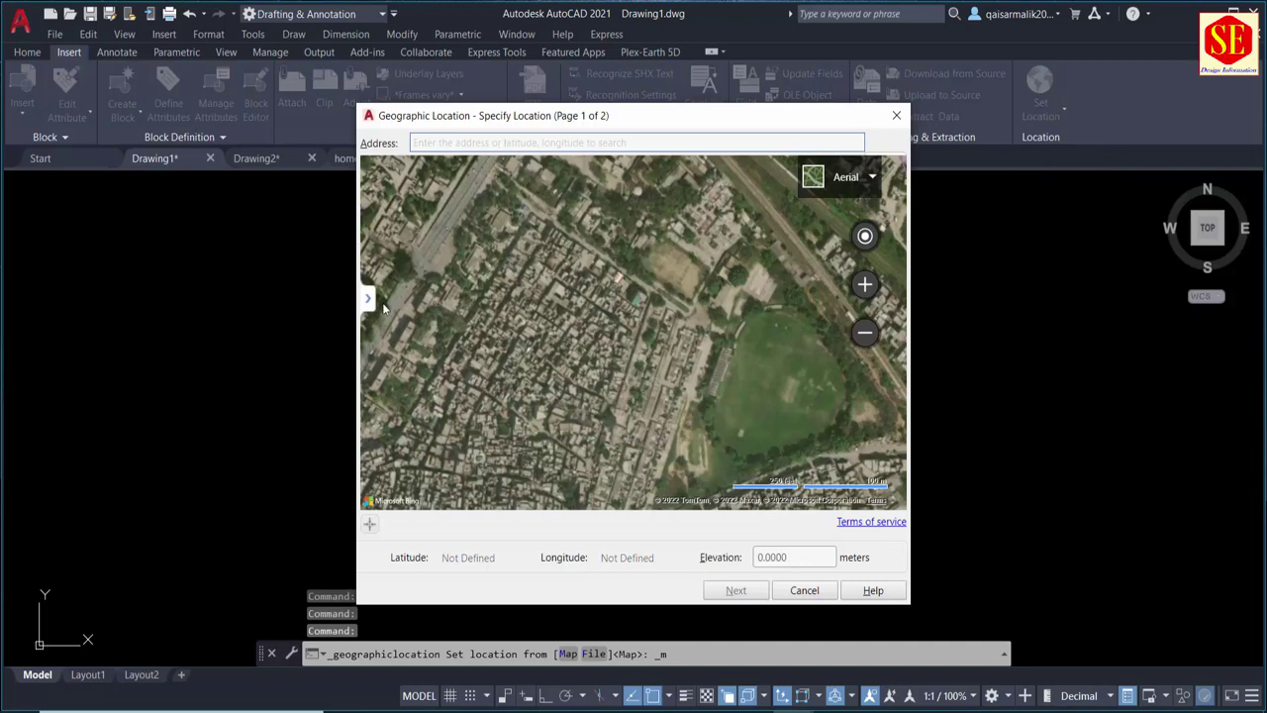
click(368, 298)
Step: Search the location map for 'Lahore,Pakistan' to list its three matching results
click(555, 141)
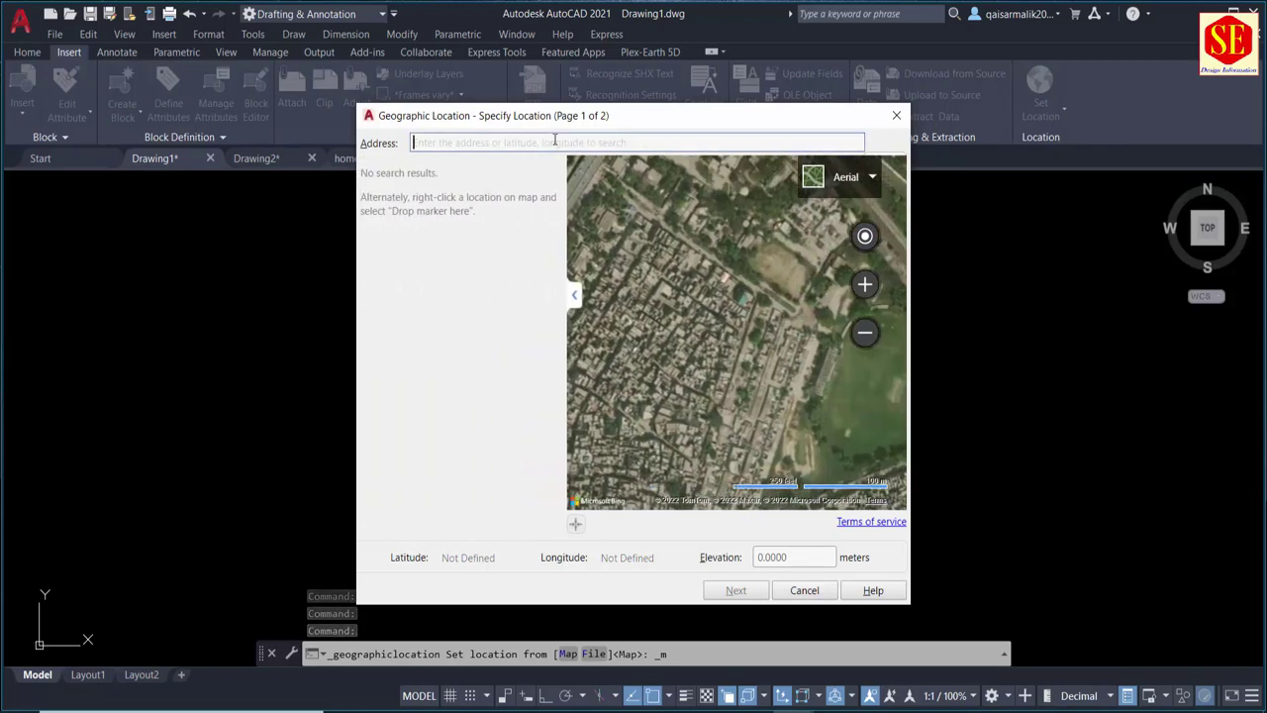
text(Lo)
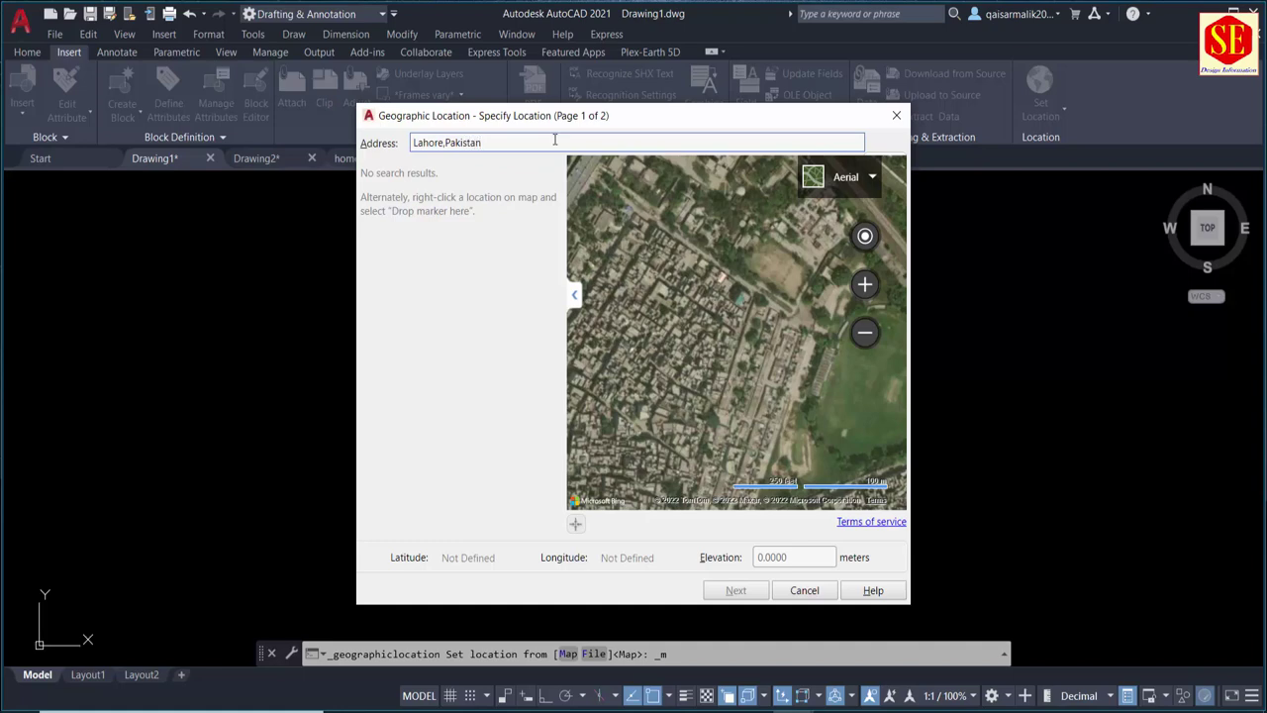
key(Return)
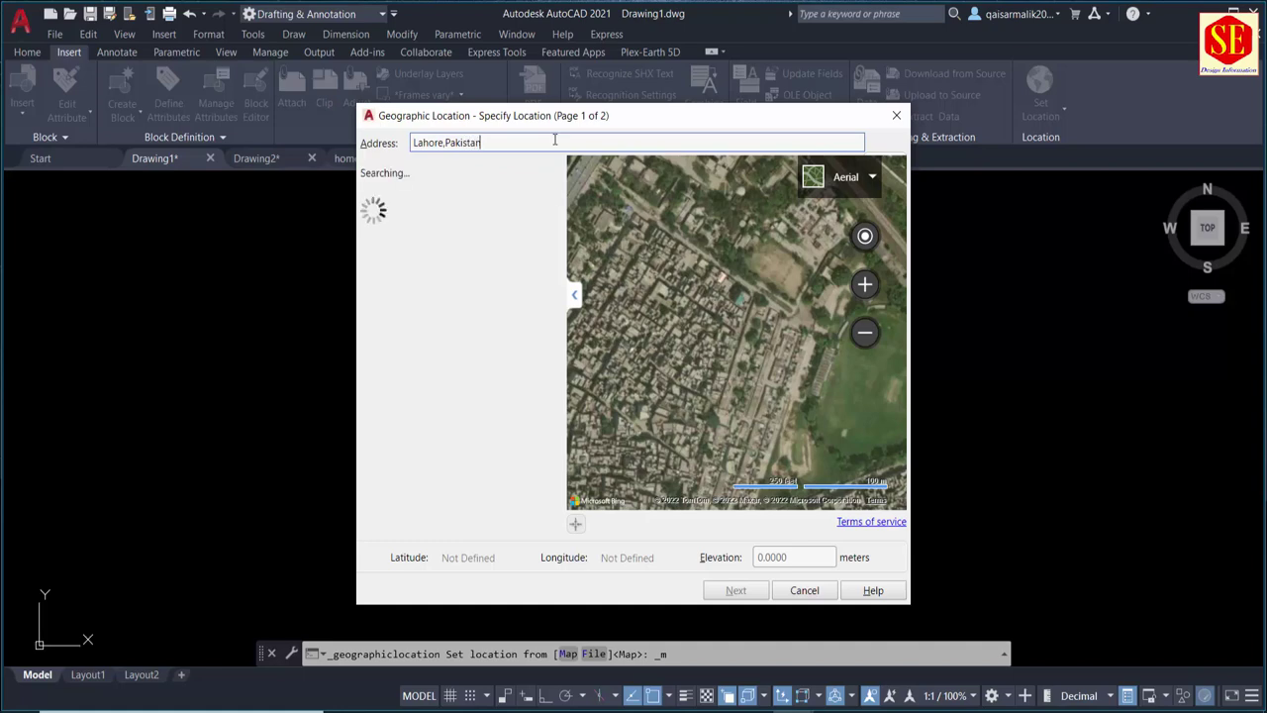
scroll(753, 367, down, 3)
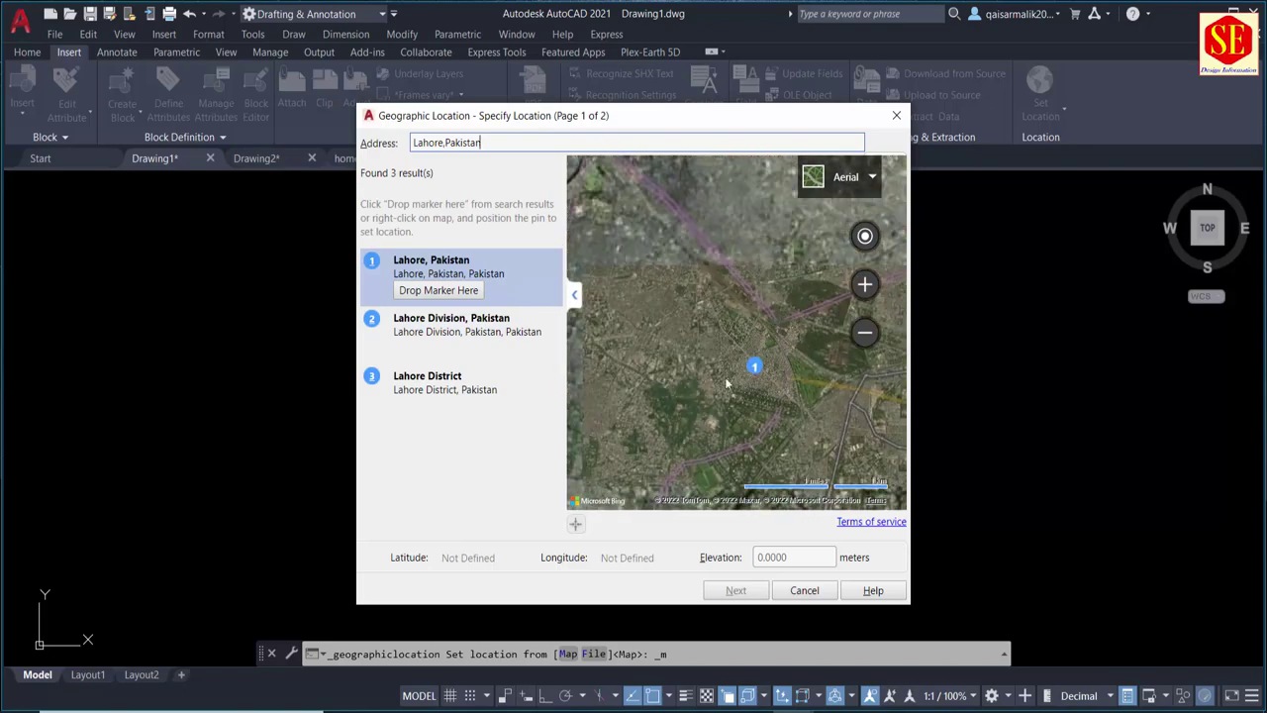
scroll(726, 406, up, 2)
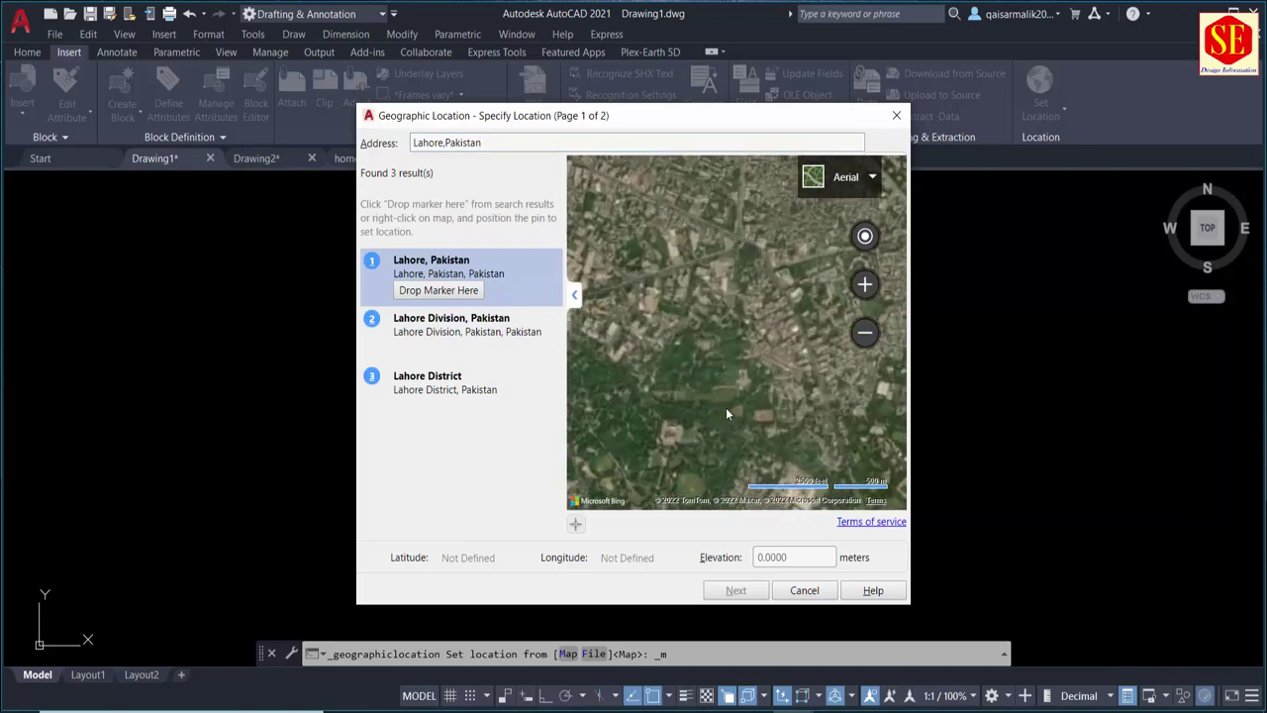
scroll(757, 356, up, 2)
scroll(723, 307, down, 2)
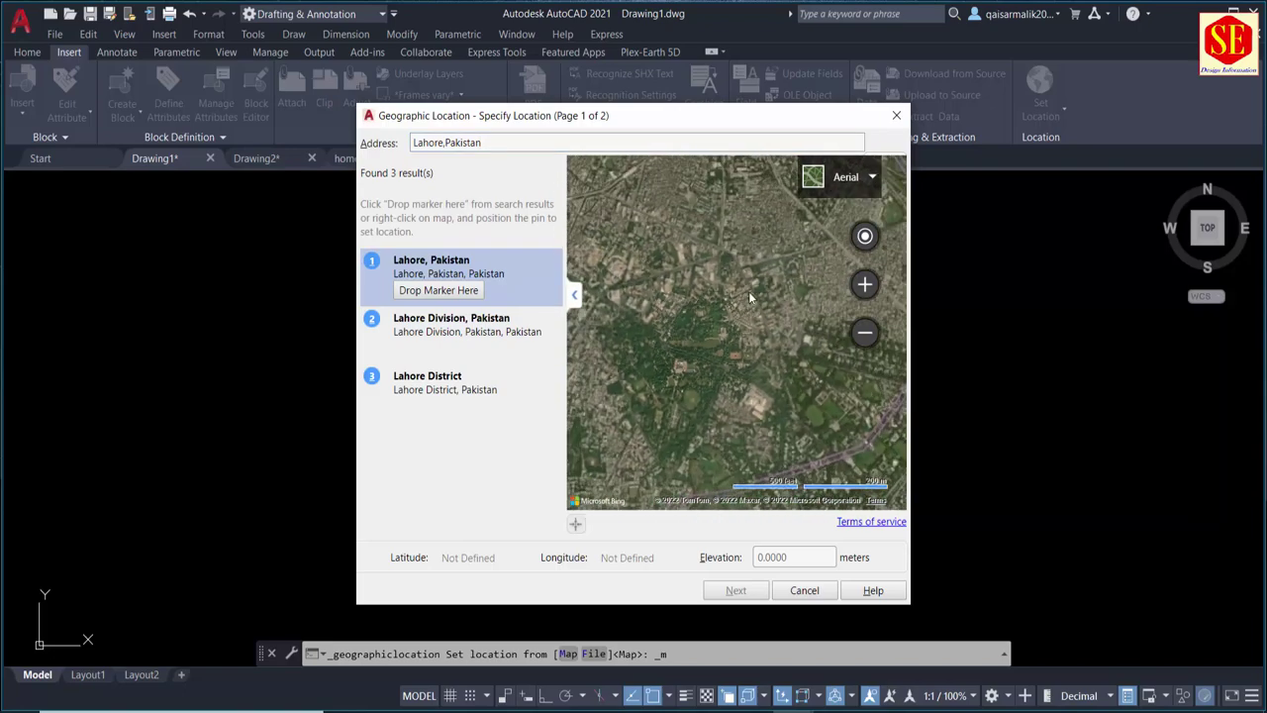
scroll(724, 279, up, 2)
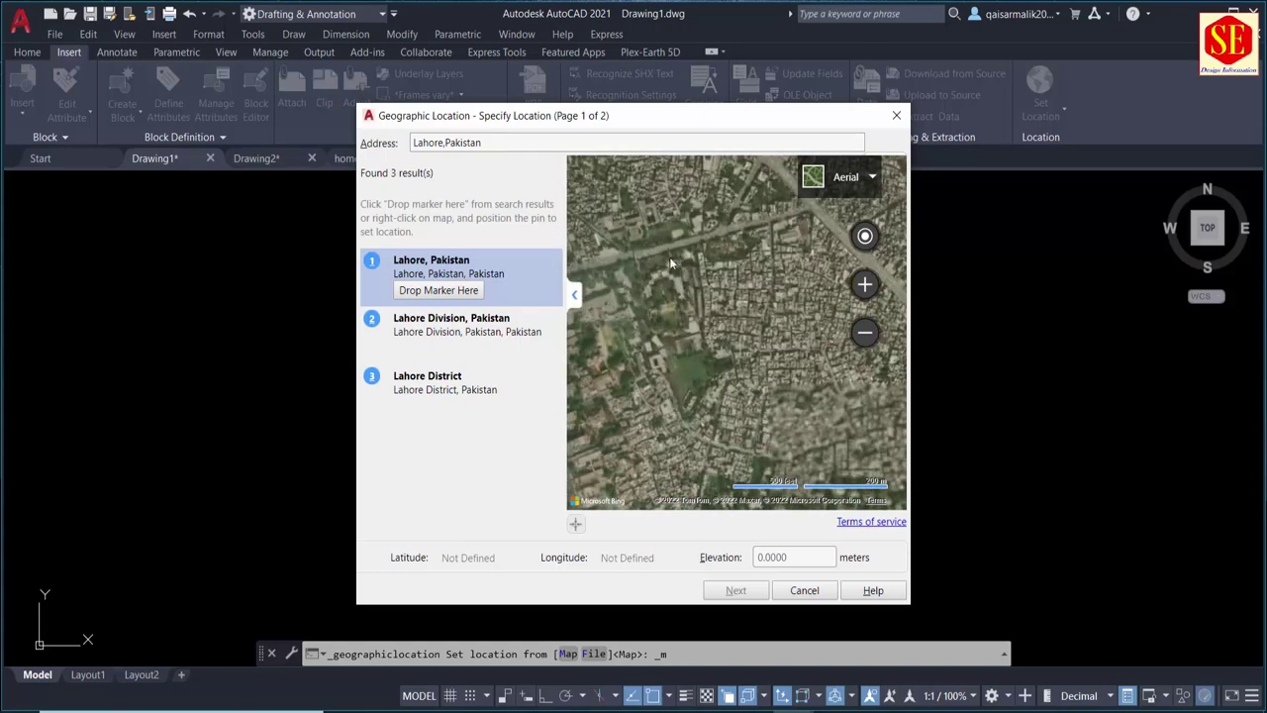
scroll(704, 315, up, 1)
scroll(733, 272, down, 1)
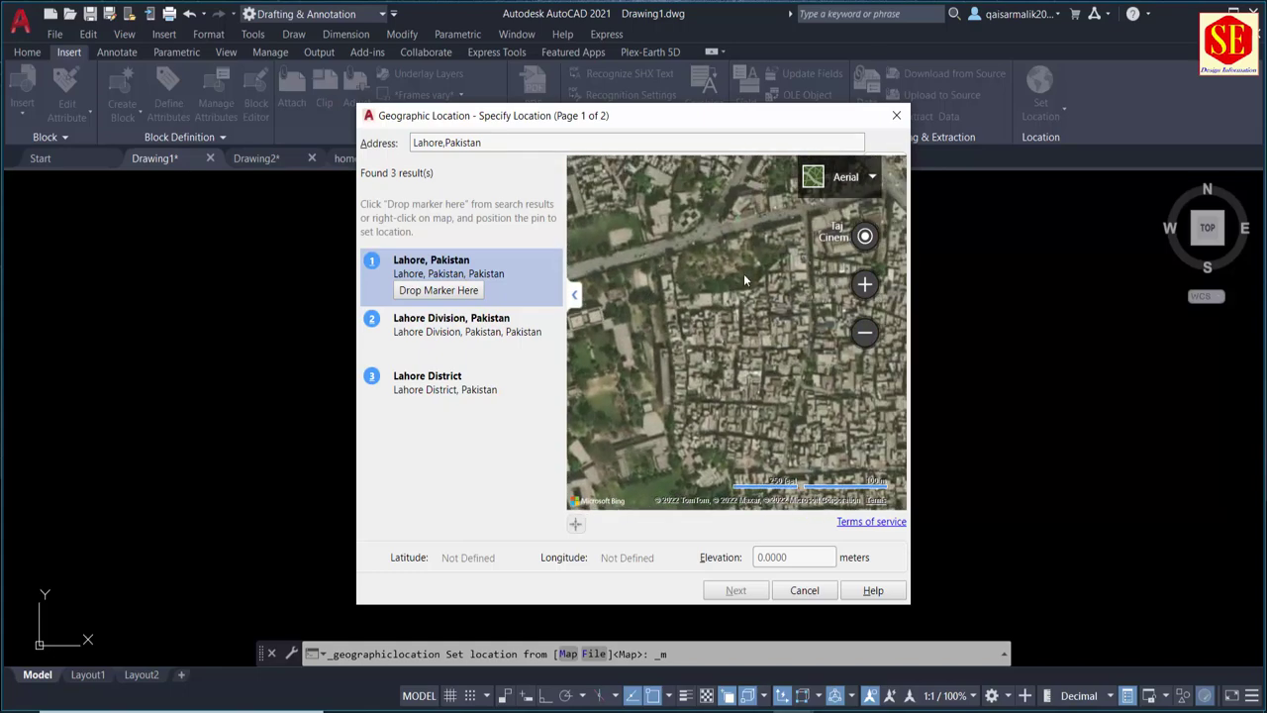
scroll(744, 273, up, 1)
scroll(741, 302, up, 1)
scroll(743, 302, up, 1)
scroll(786, 292, up, 1)
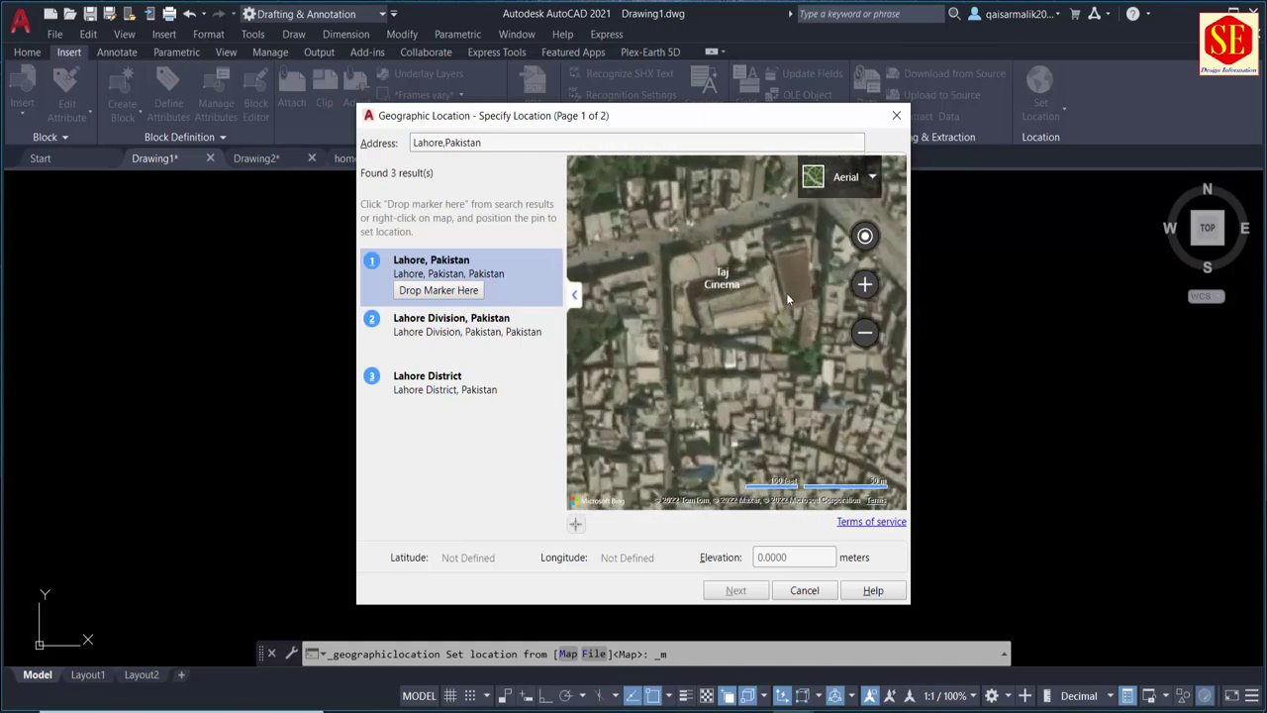
scroll(764, 310, down, 1)
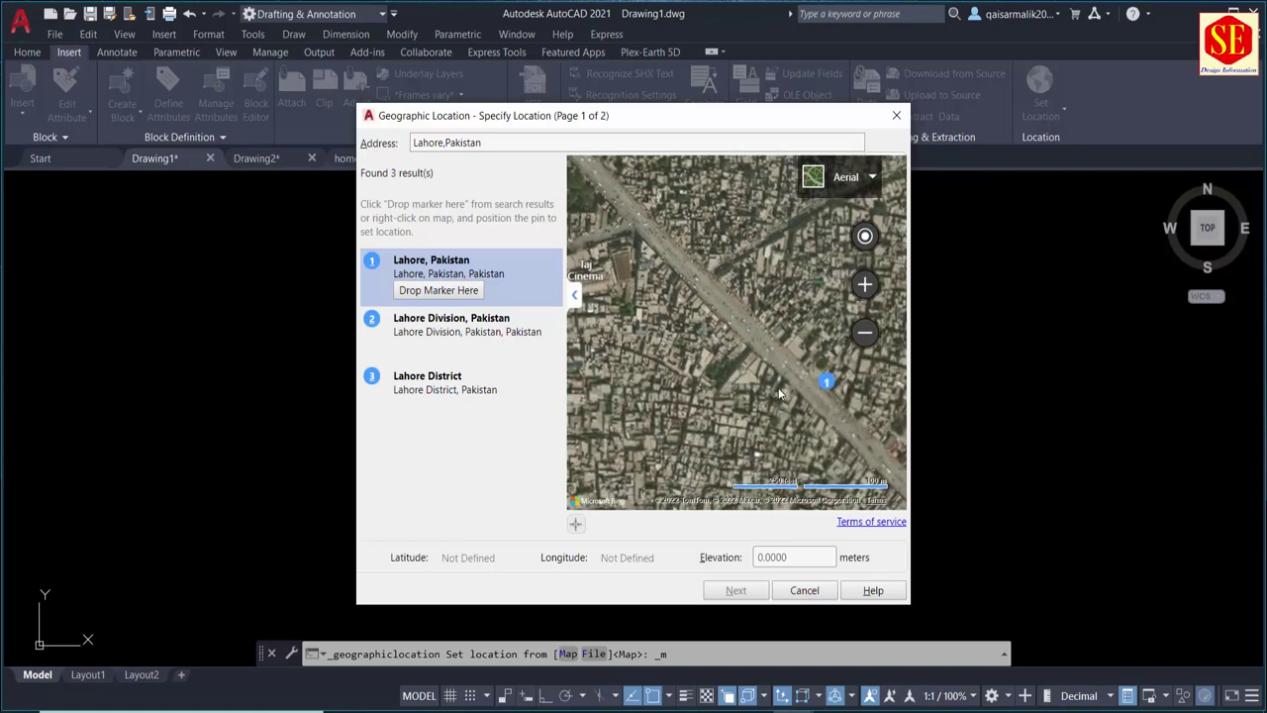
mouse_move(779, 394)
mouse_down()
mouse_move(679, 396)
mouse_move(649, 416)
mouse_up()
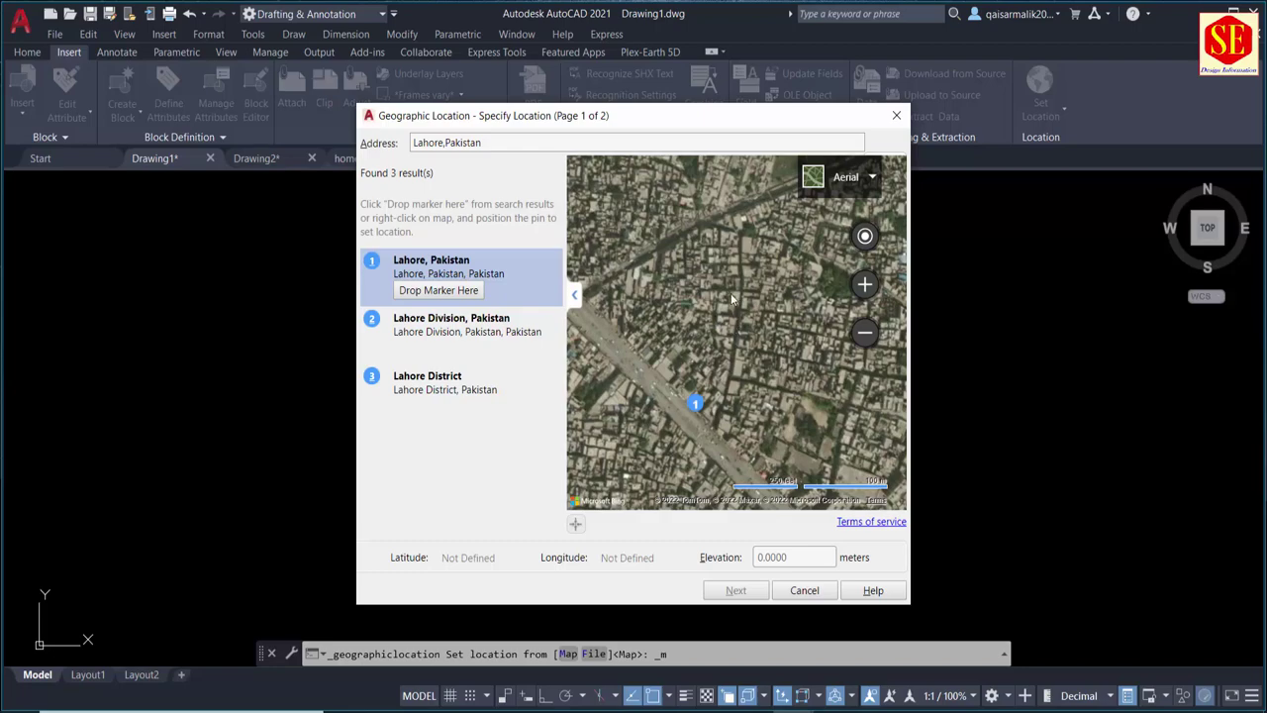
scroll(731, 297, down, 2)
drag(742, 268, 737, 338)
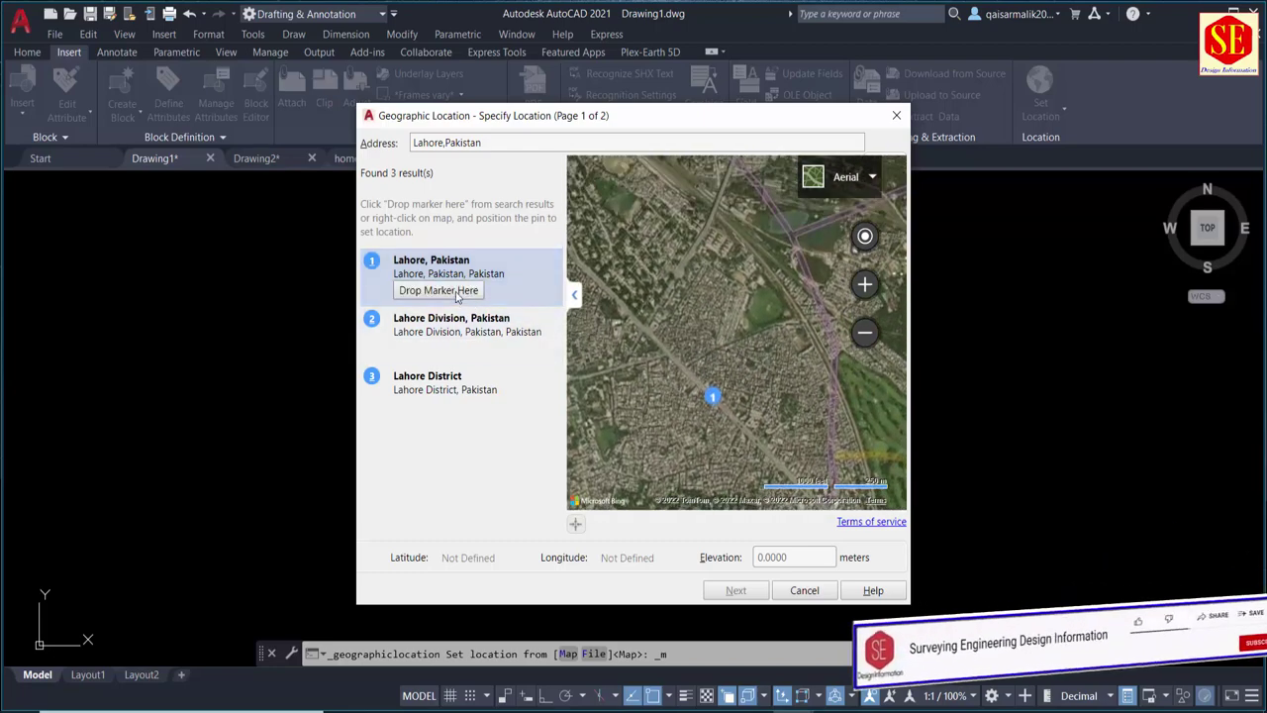
Step: Drop the marker at Lahore and move it onto the round green ground (31.5523, 74.3327)
click(458, 290)
scroll(735, 310, down, 1)
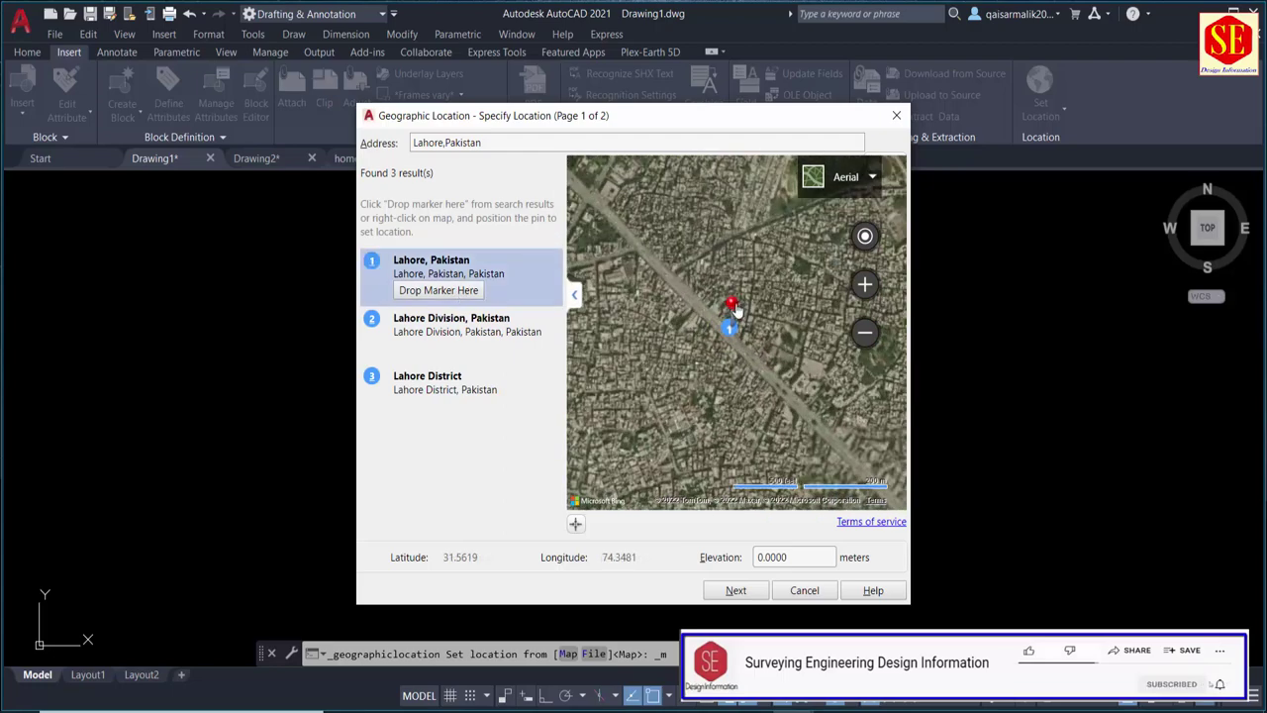
mouse_move(736, 311)
mouse_down()
mouse_move(754, 316)
mouse_move(673, 413)
mouse_up()
scroll(755, 316, down, 2)
scroll(688, 441, up, 2)
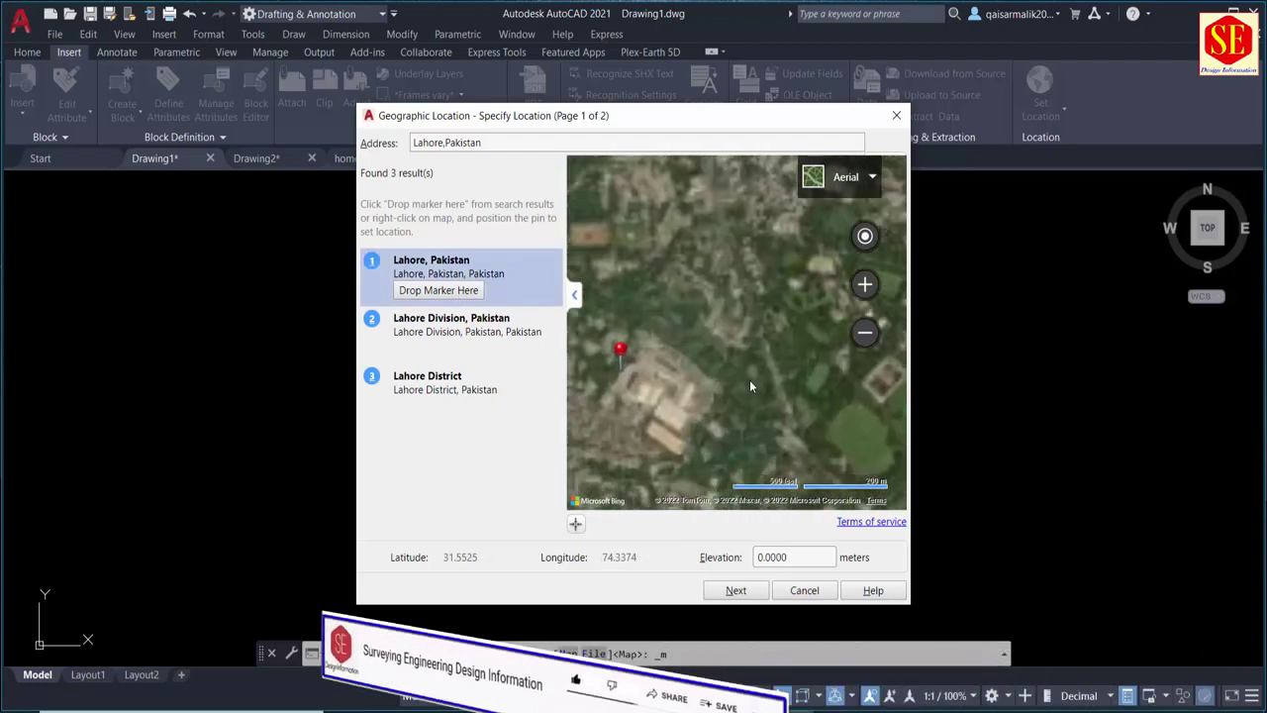
mouse_move(749, 386)
mouse_down()
mouse_move(789, 342)
mouse_move(674, 341)
mouse_move(747, 319)
mouse_up()
scroll(771, 331, down, 1)
scroll(676, 344, up, 2)
drag(690, 369, 779, 297)
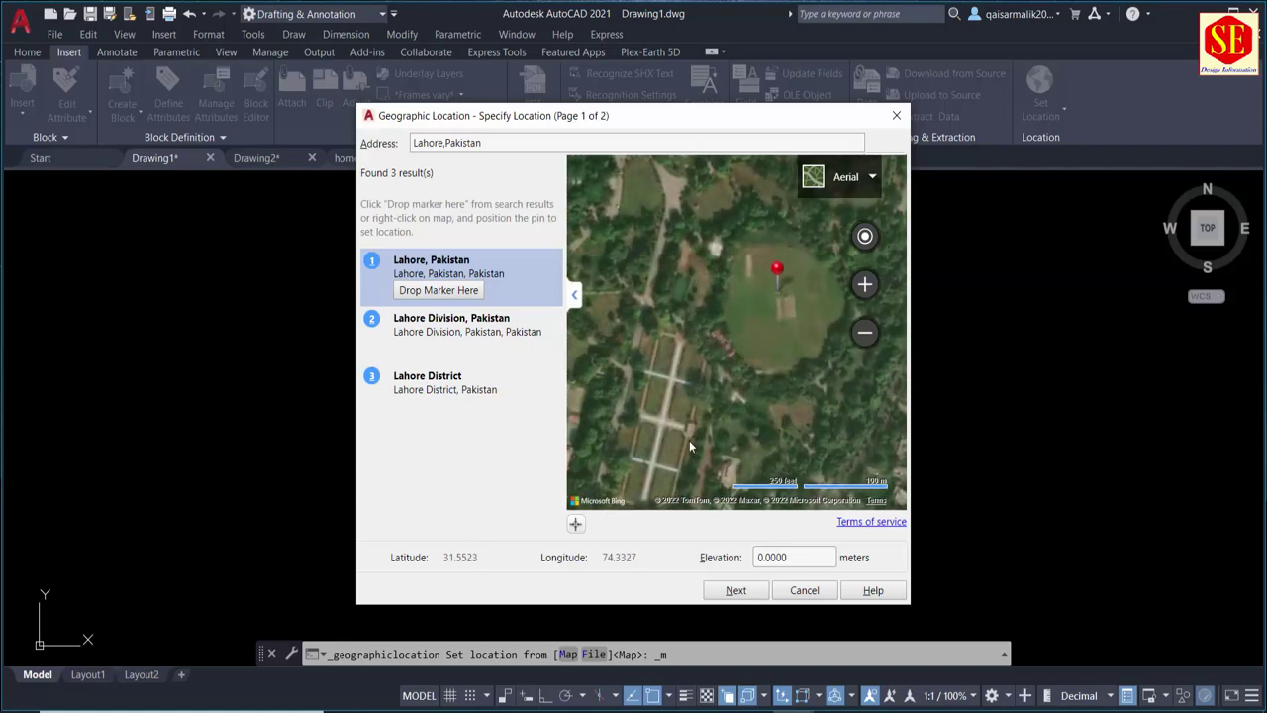
scroll(702, 334, down, 1)
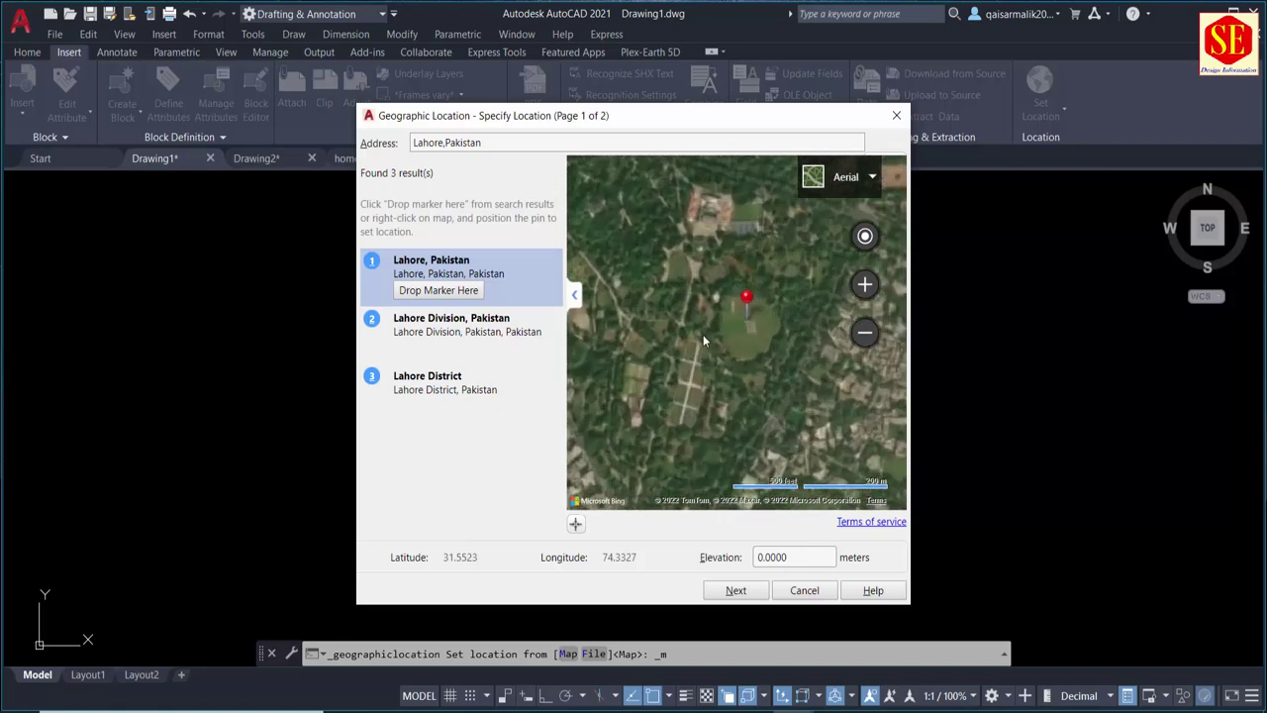
drag(749, 300, 741, 295)
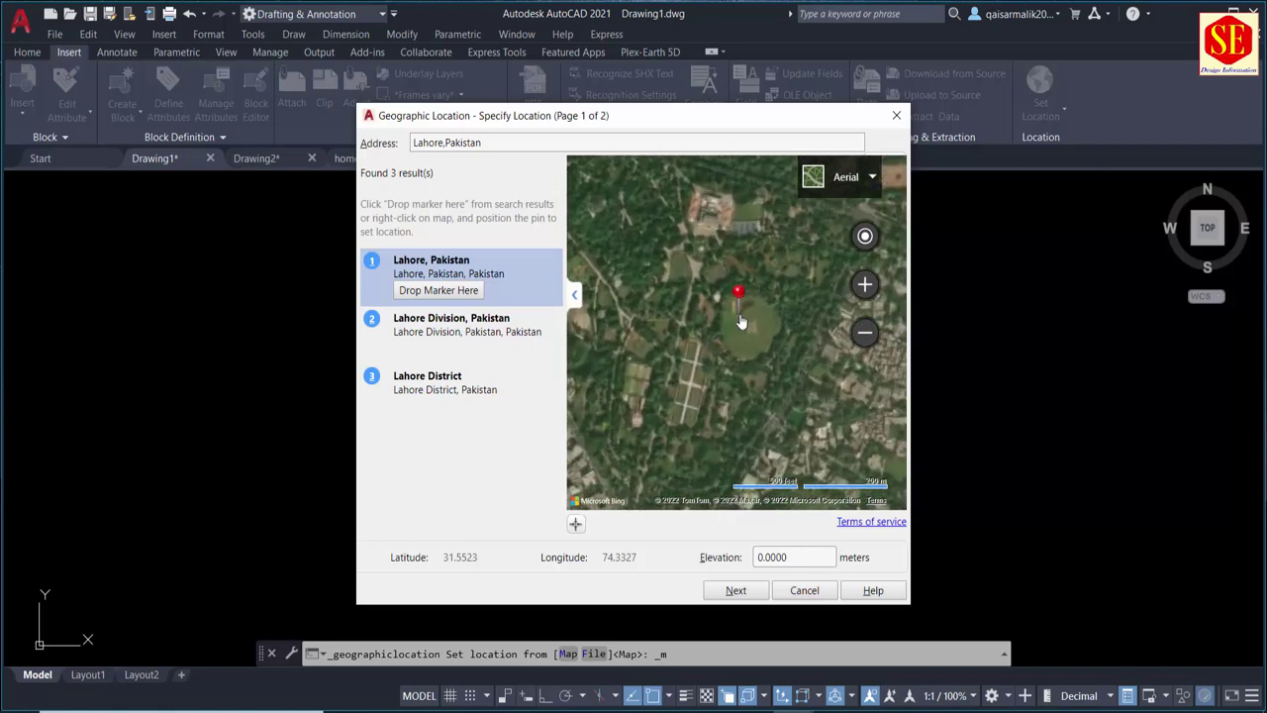
Step: Assign the WGS72.UTM-43N coordinate system to the drawing
click(736, 591)
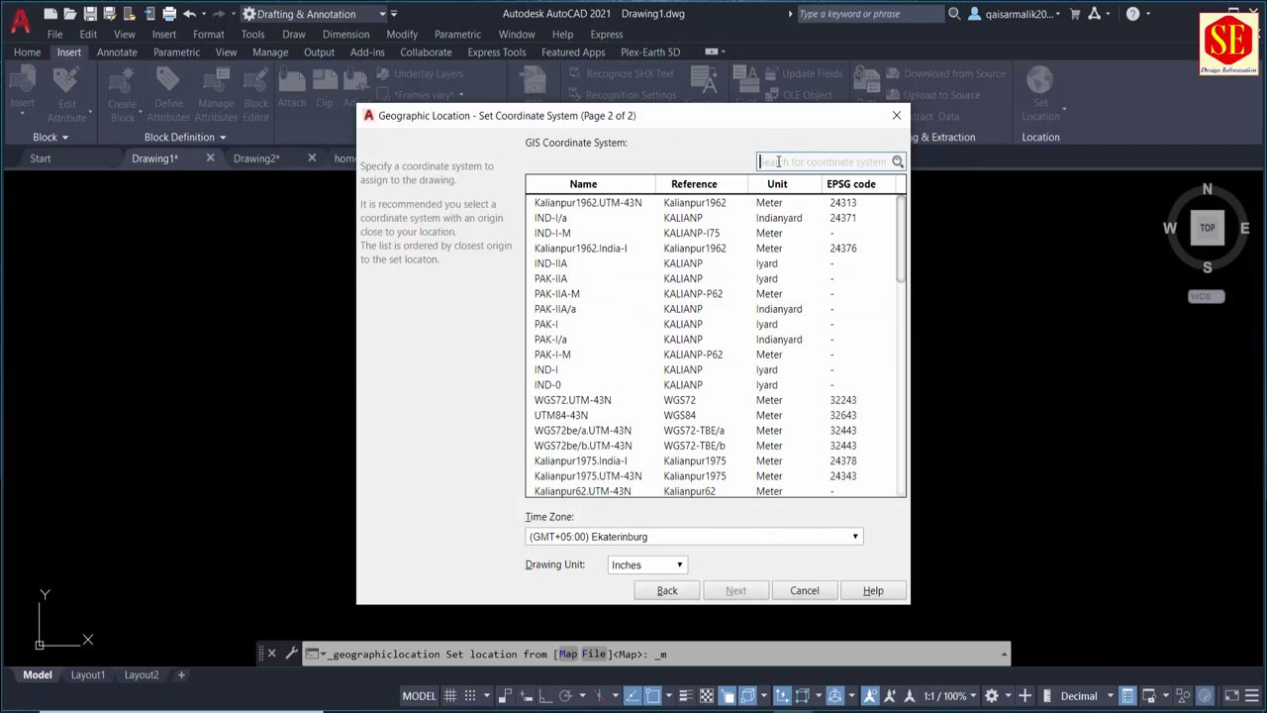
text(g)
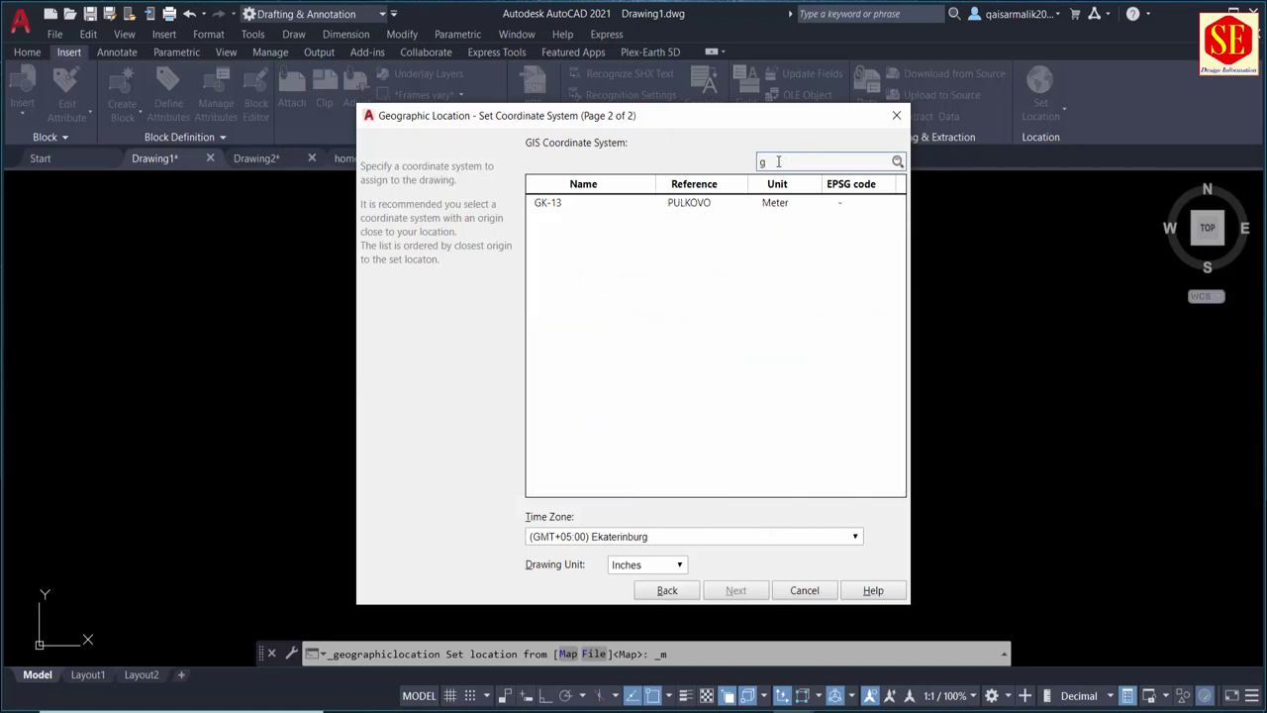
text(wgs)
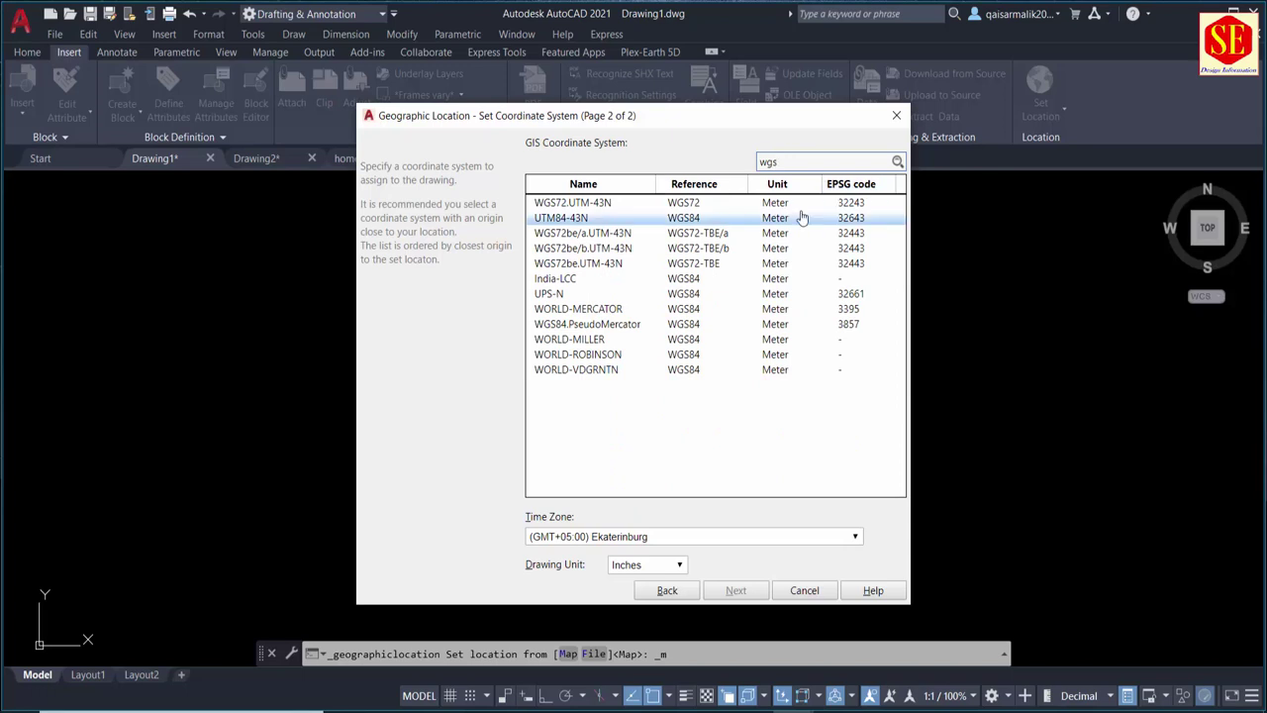
click(622, 207)
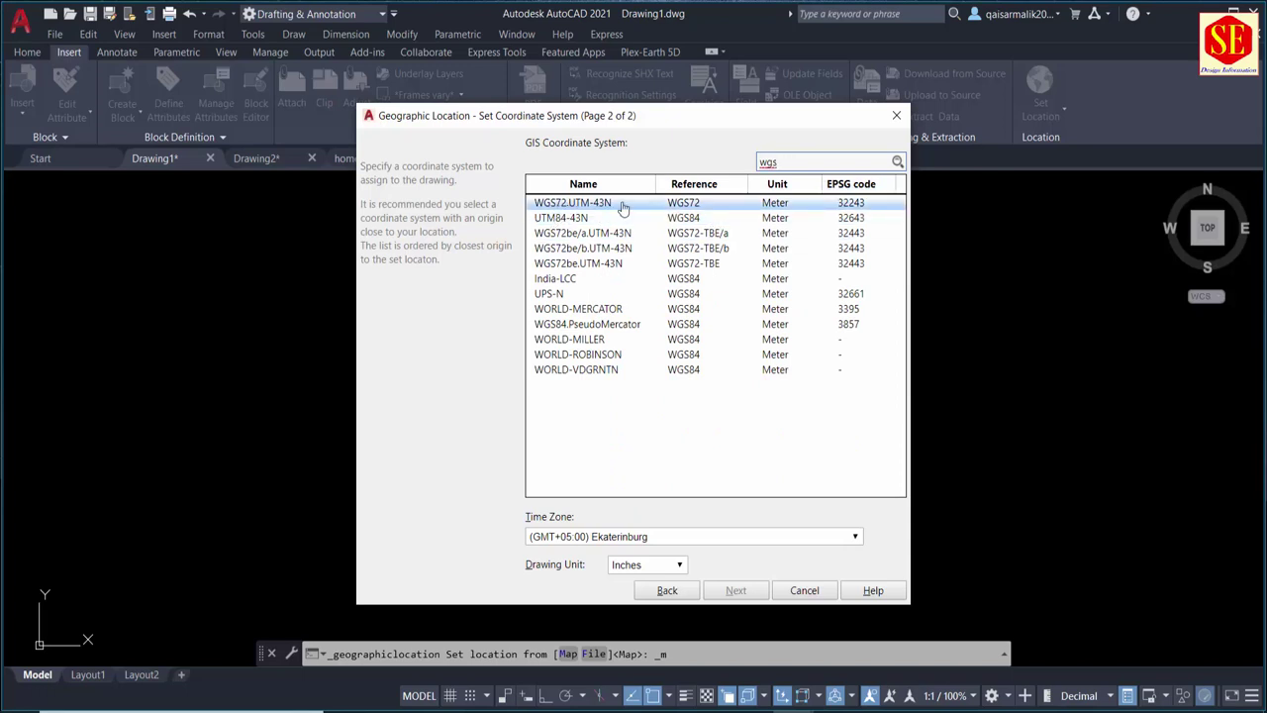
click(624, 208)
Step: Set the time zone to (GMT+05:00) Islamabad, Karachi, Tashkent
click(714, 536)
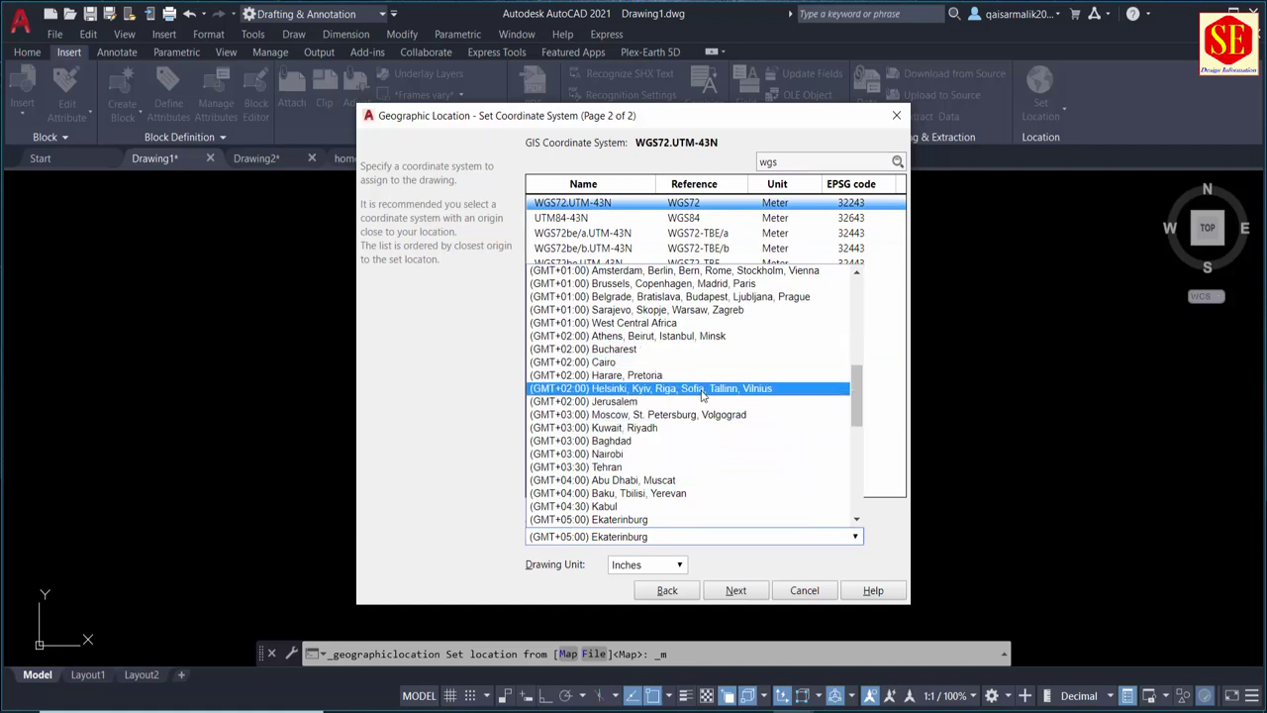
scroll(706, 401, down, 4)
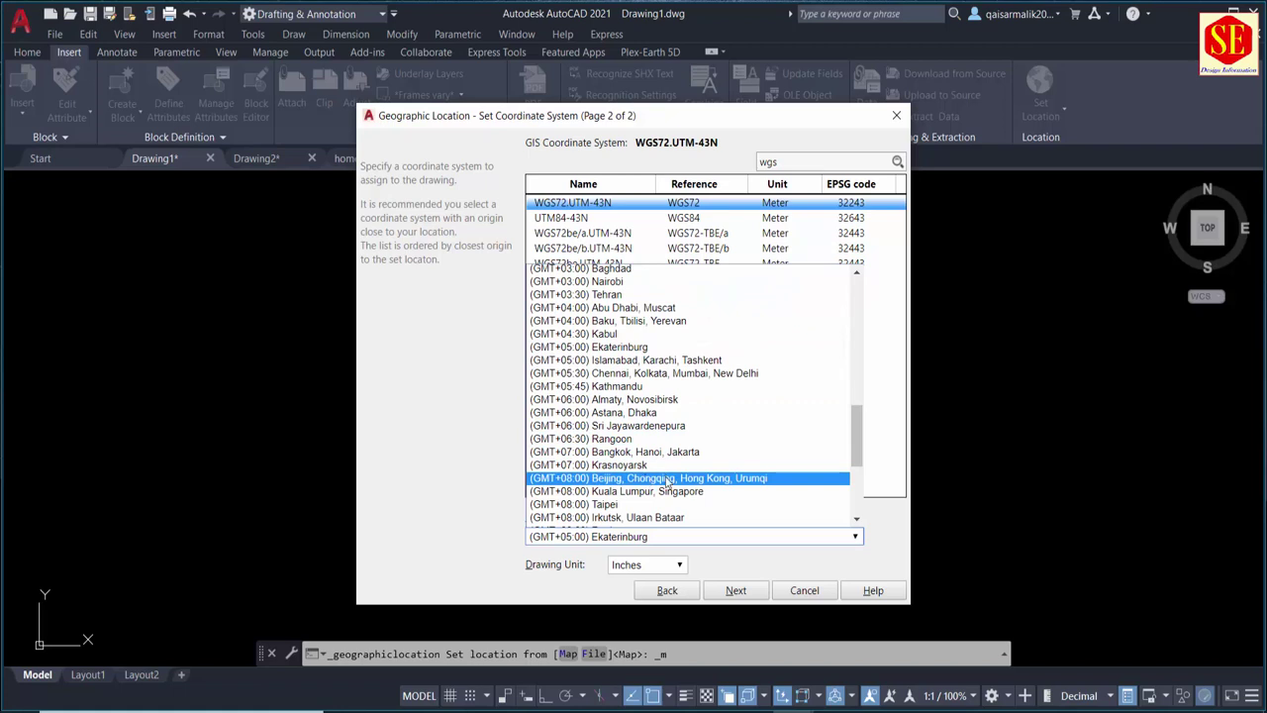
scroll(696, 493, down, 2)
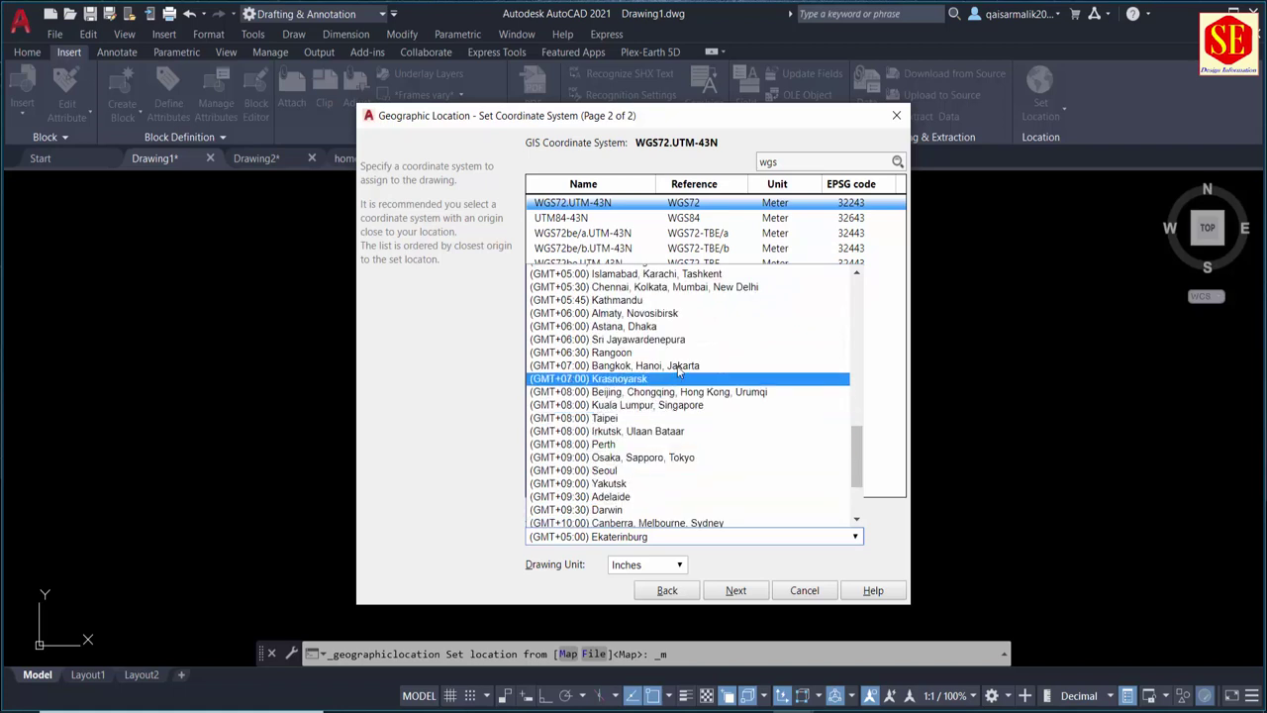
scroll(678, 369, up, 4)
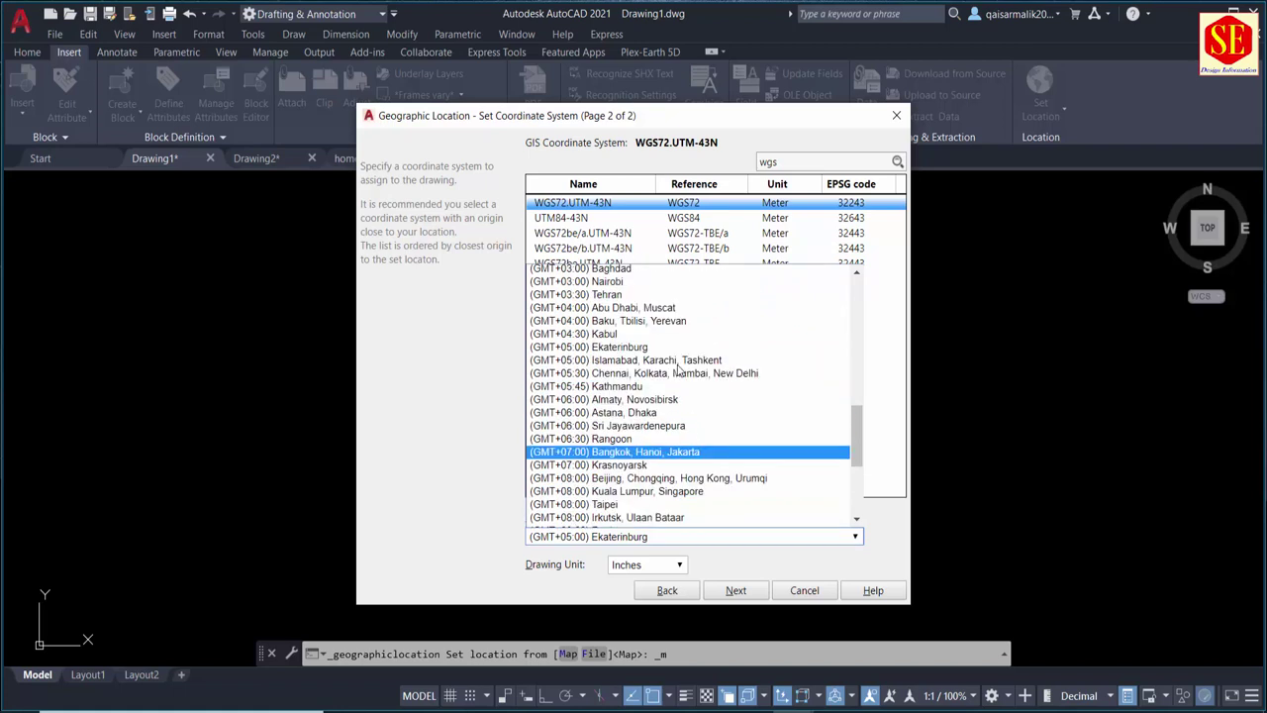
click(673, 363)
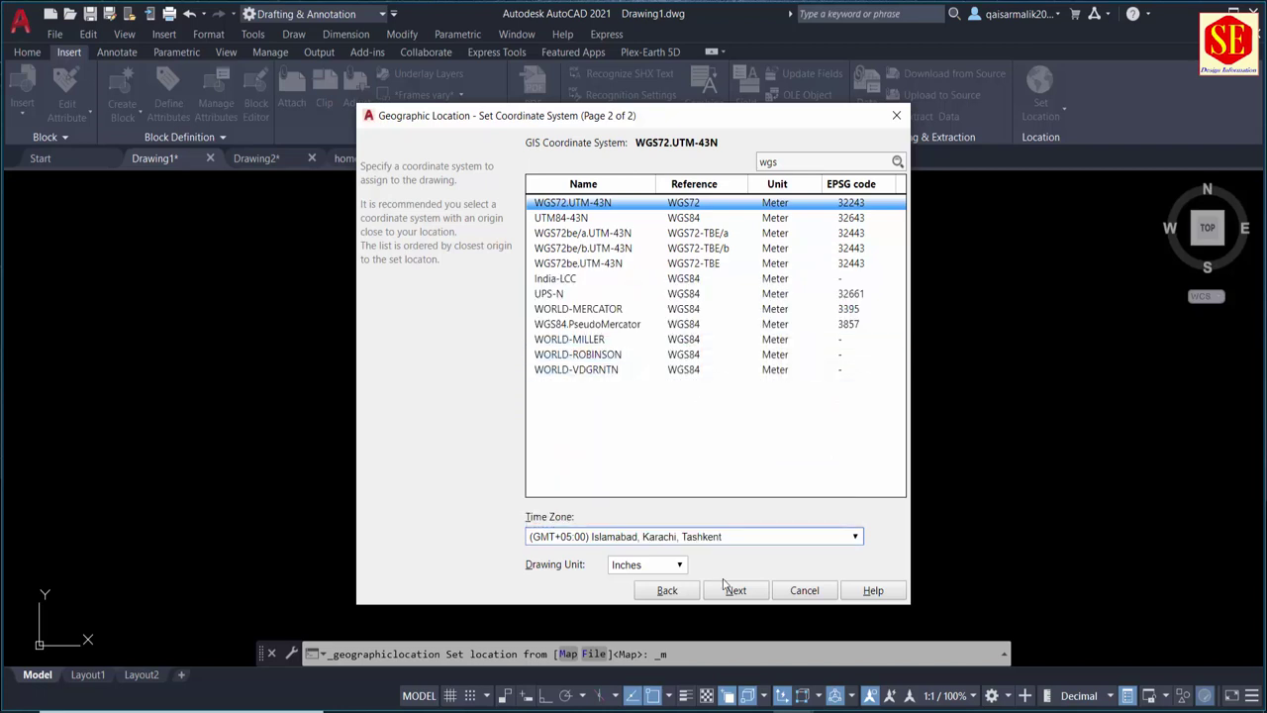
Step: Set the drawing unit to Meters, continue past the unit mismatch warning, and confirm
click(647, 565)
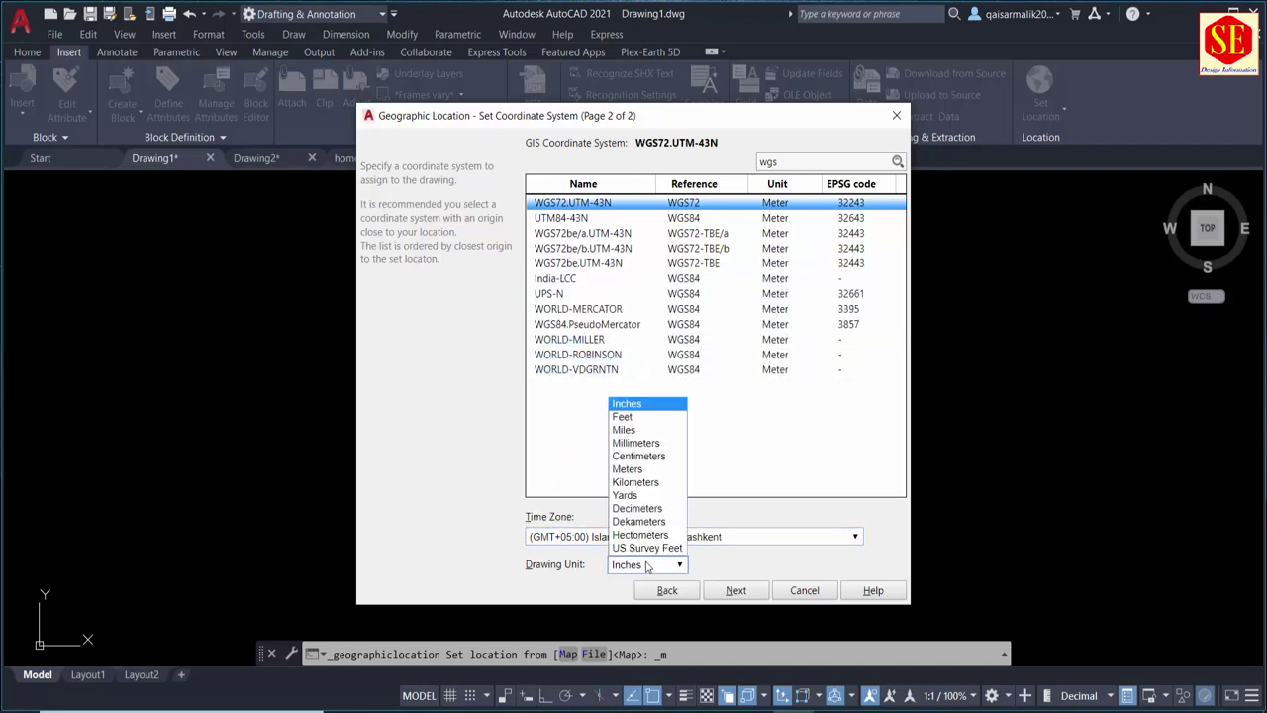
click(657, 471)
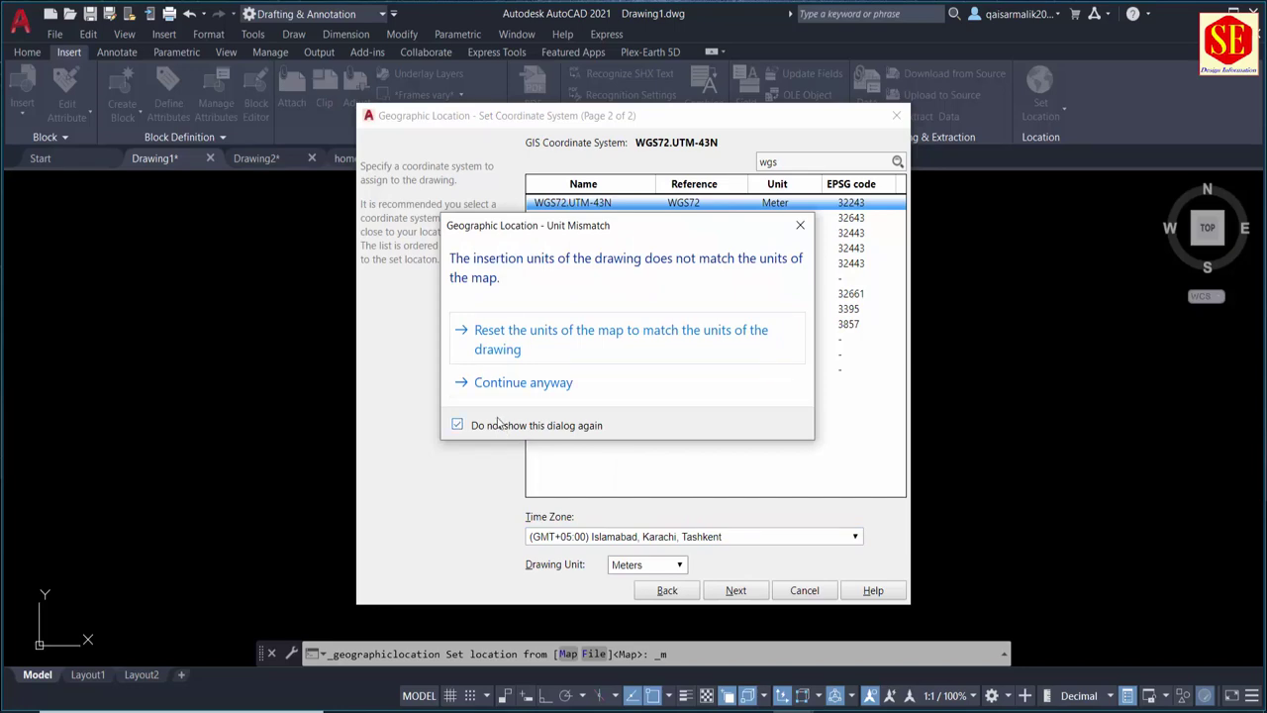
click(519, 388)
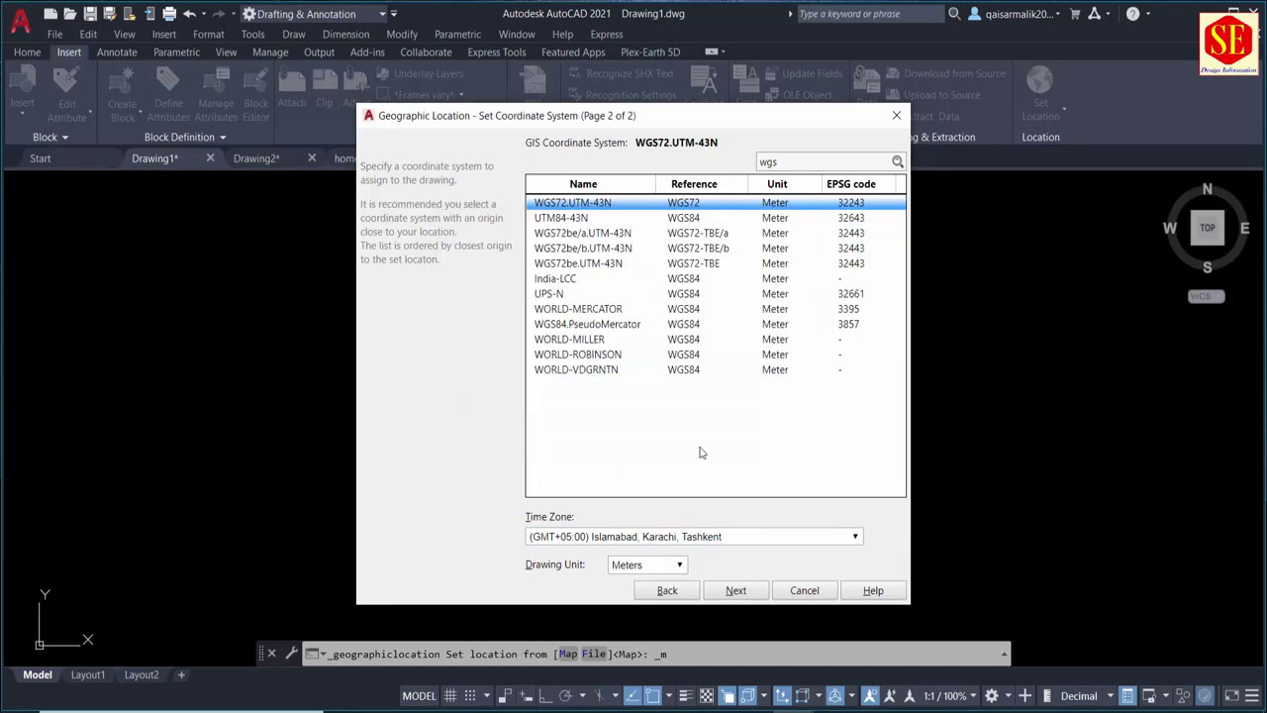
click(734, 591)
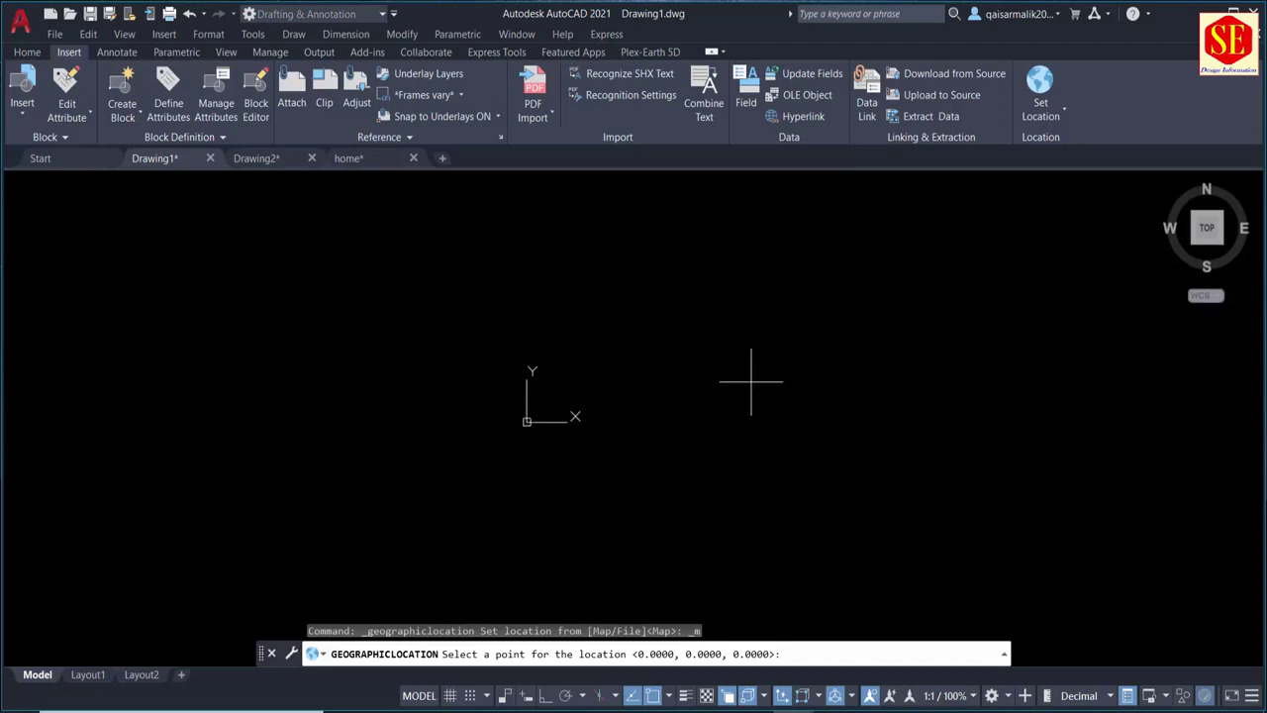
Step: Place the location point in the drawing and, with Ortho on, set north straight up
click(757, 417)
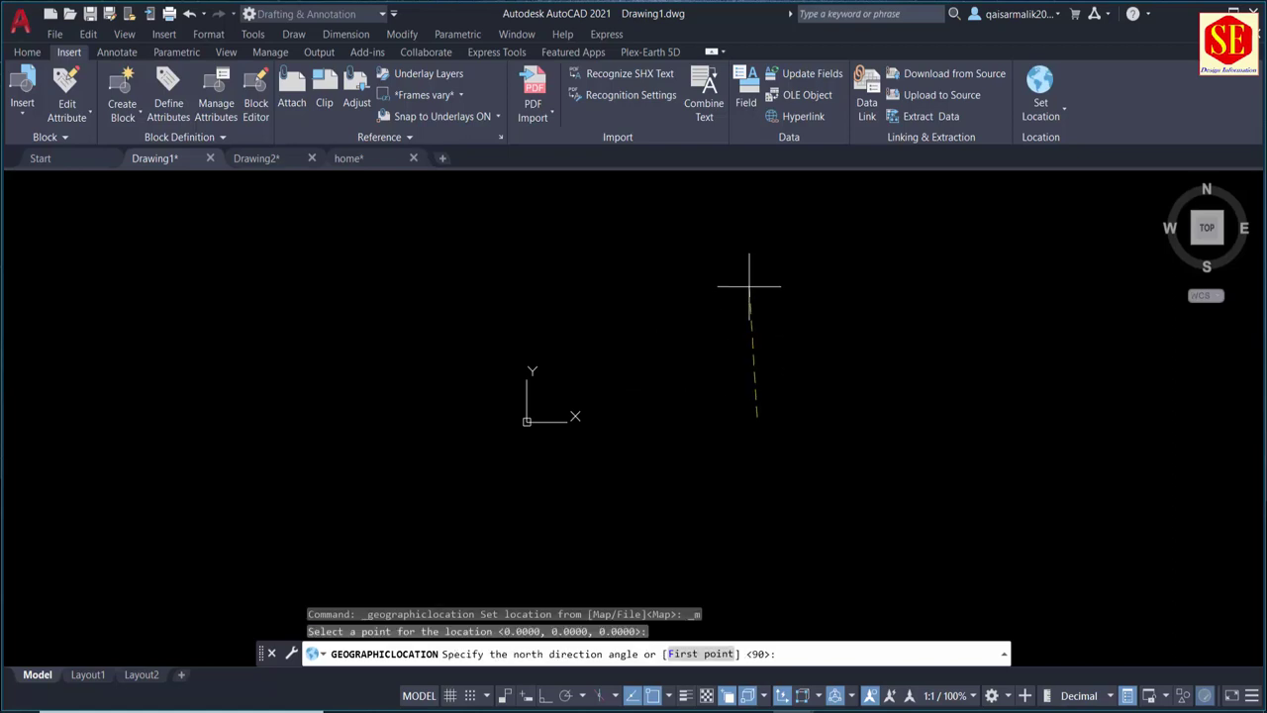
key(F8)
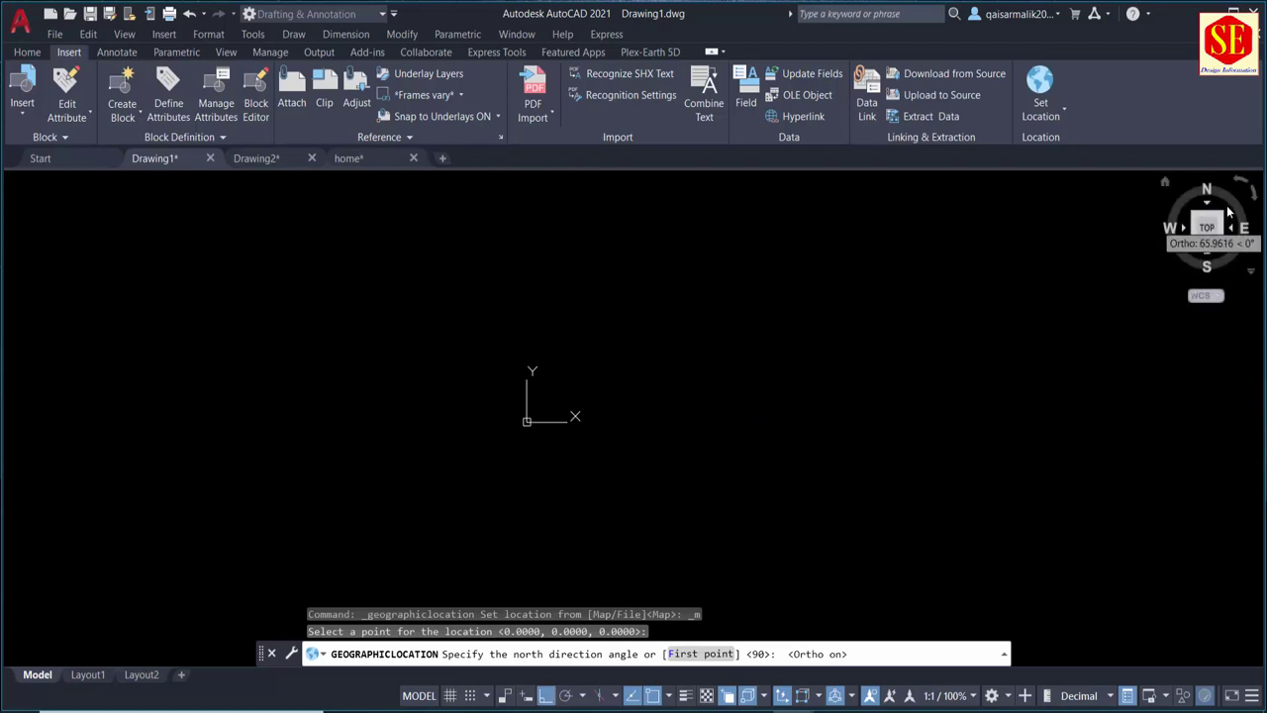
click(762, 239)
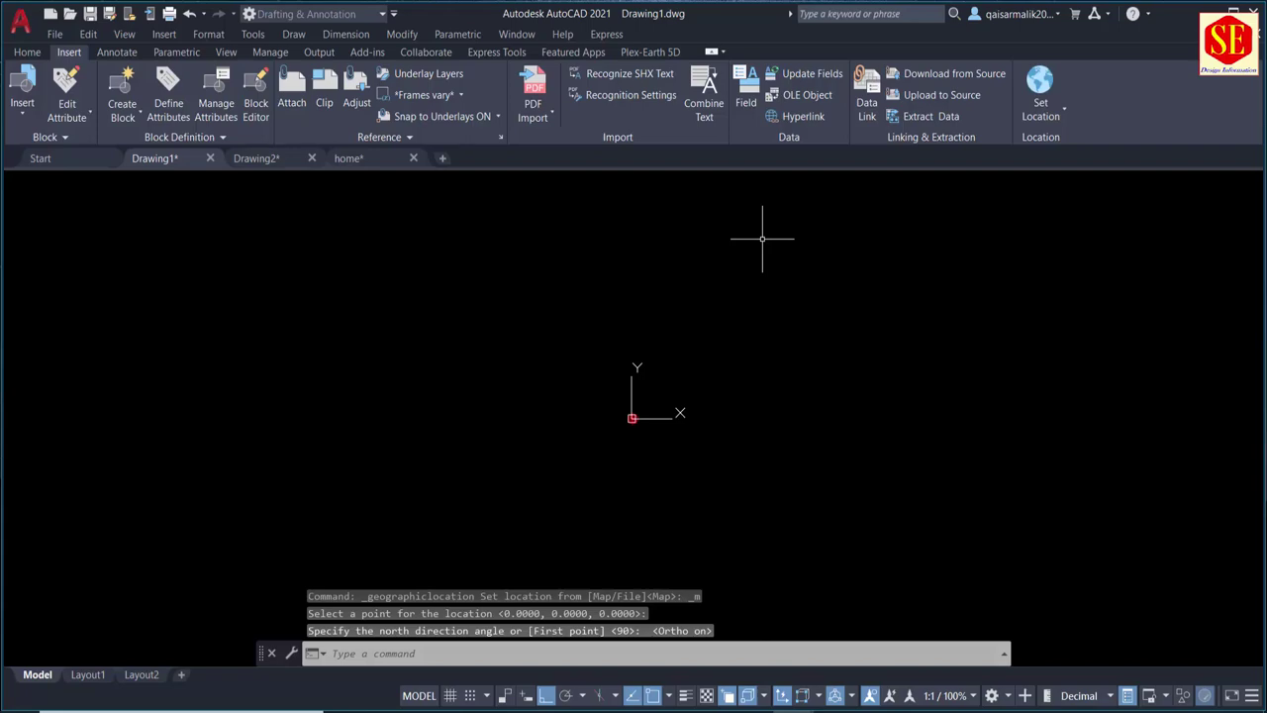
Step: Zoom and pan the aerial map until the round cricket ground and marker fill the view
scroll(644, 371, up, 2)
scroll(644, 367, up, 2)
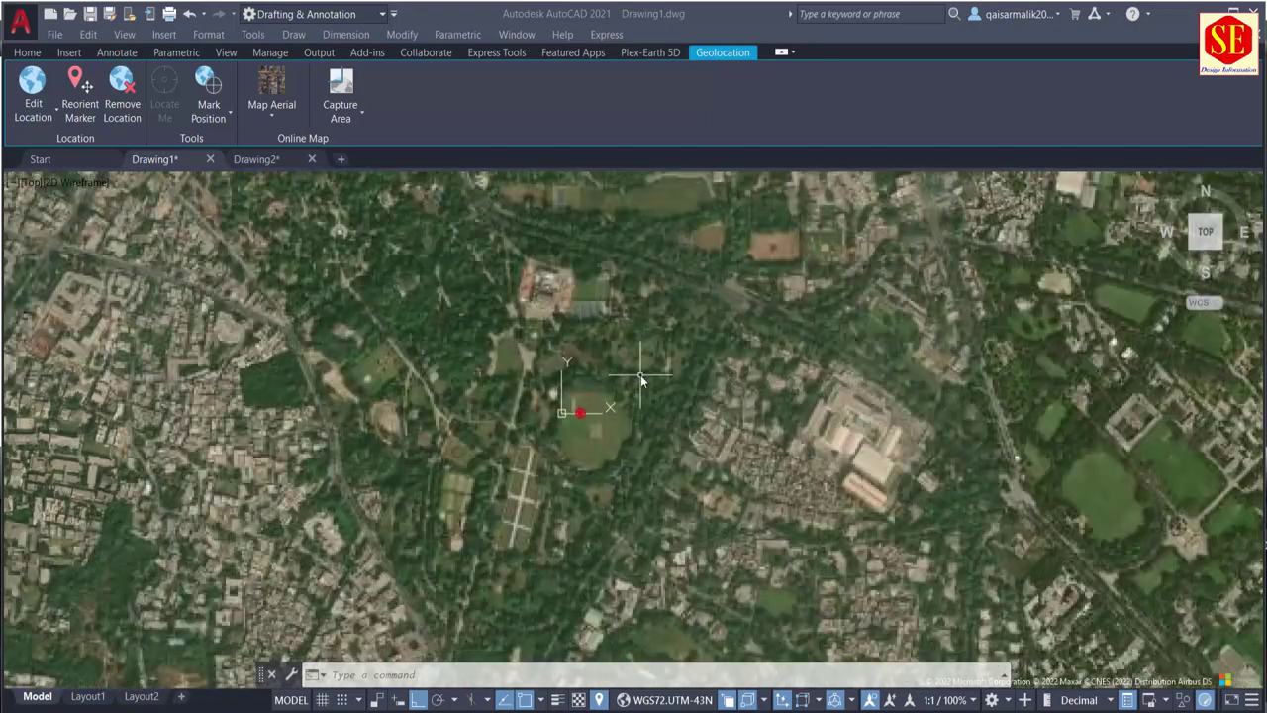
scroll(585, 423, up, 2)
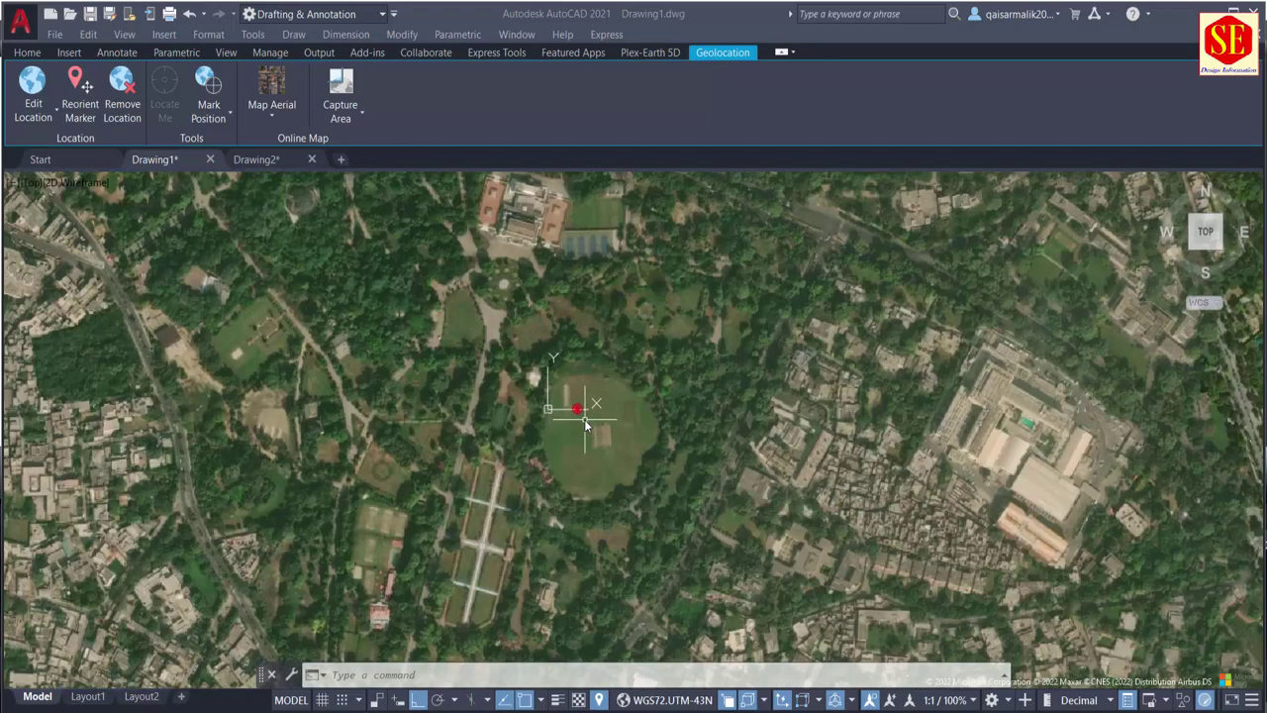
scroll(602, 433, up, 2)
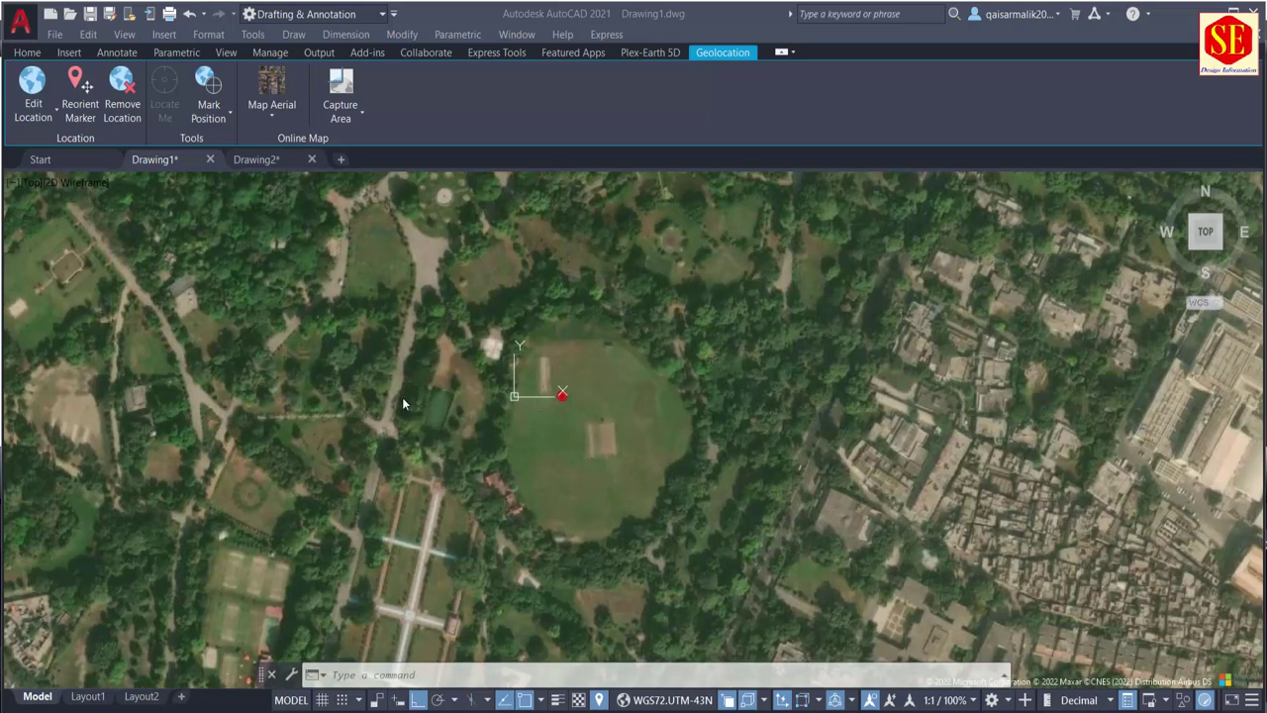
scroll(453, 381, down, 2)
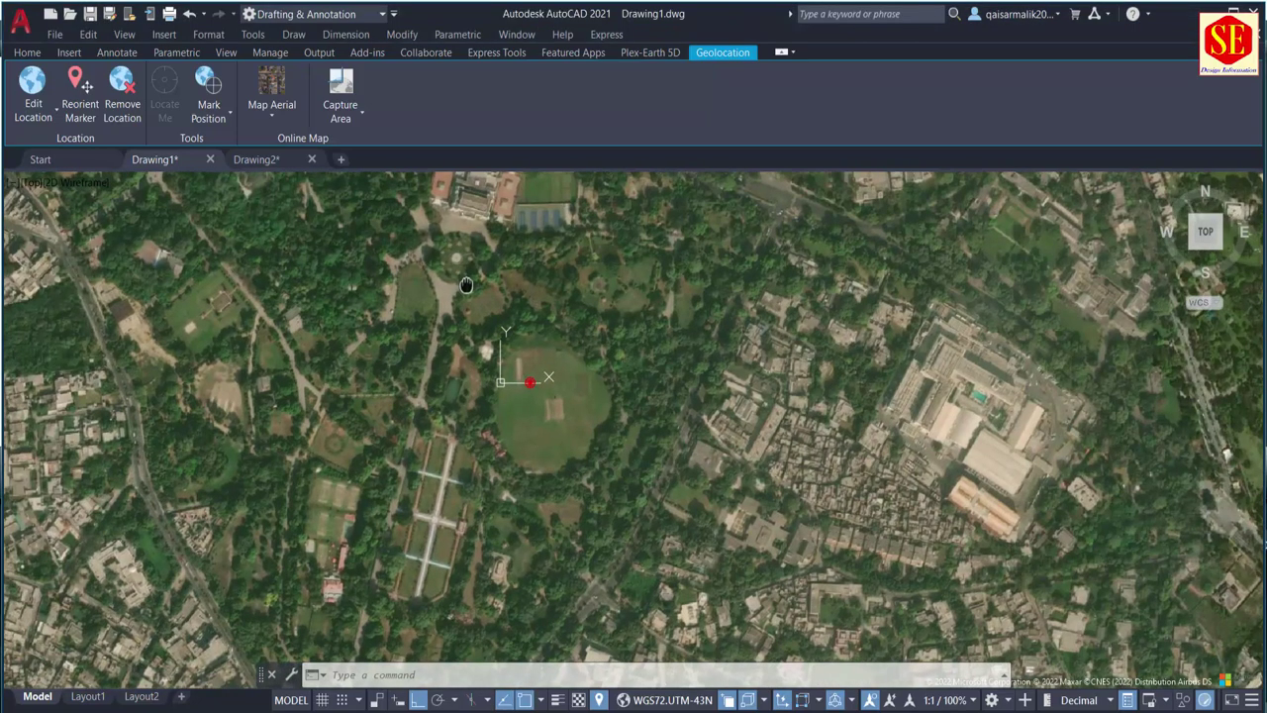
middle_drag(466, 287, 510, 437)
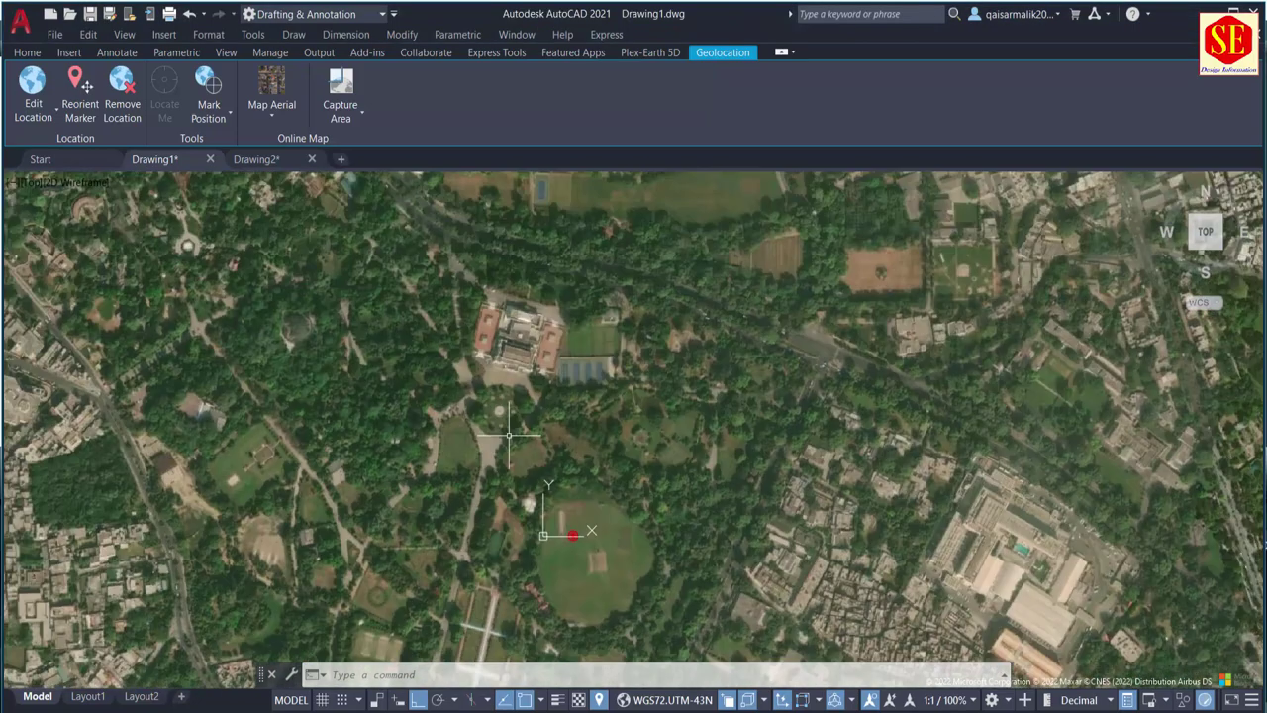
middle_drag(585, 429, 574, 585)
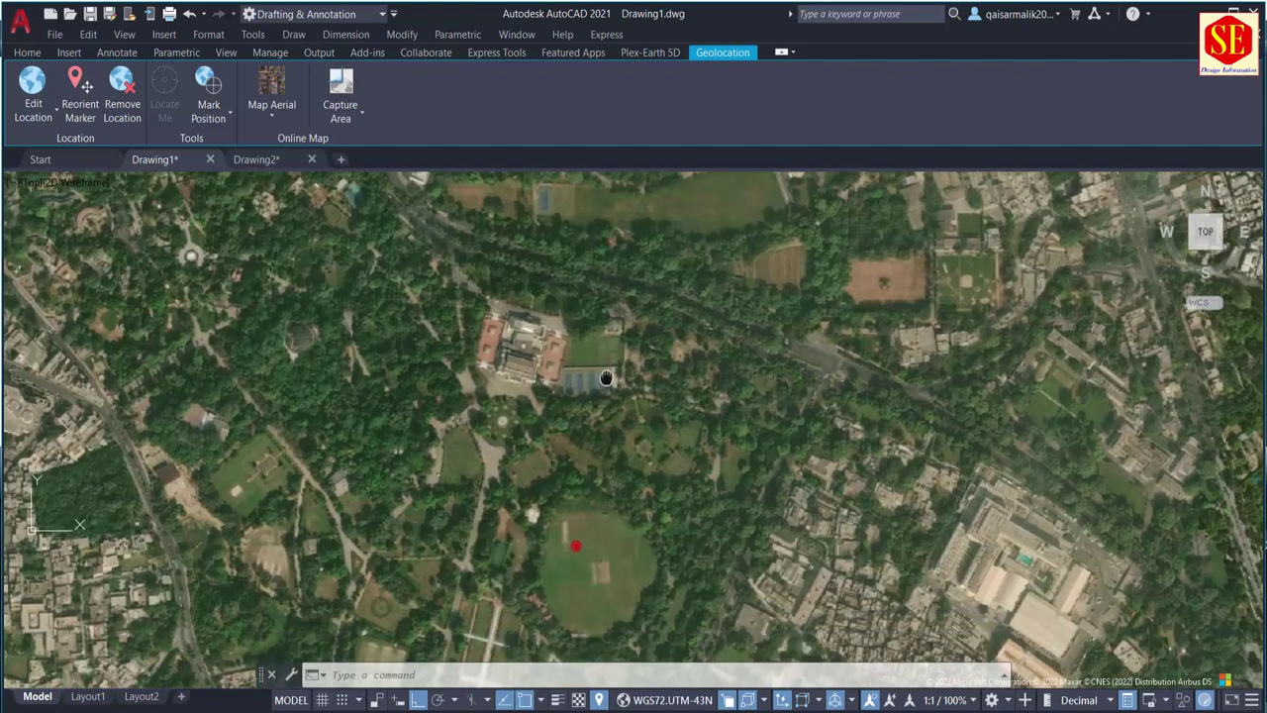
middle_drag(585, 555, 624, 341)
scroll(633, 507, up, 4)
middle_drag(639, 505, 614, 438)
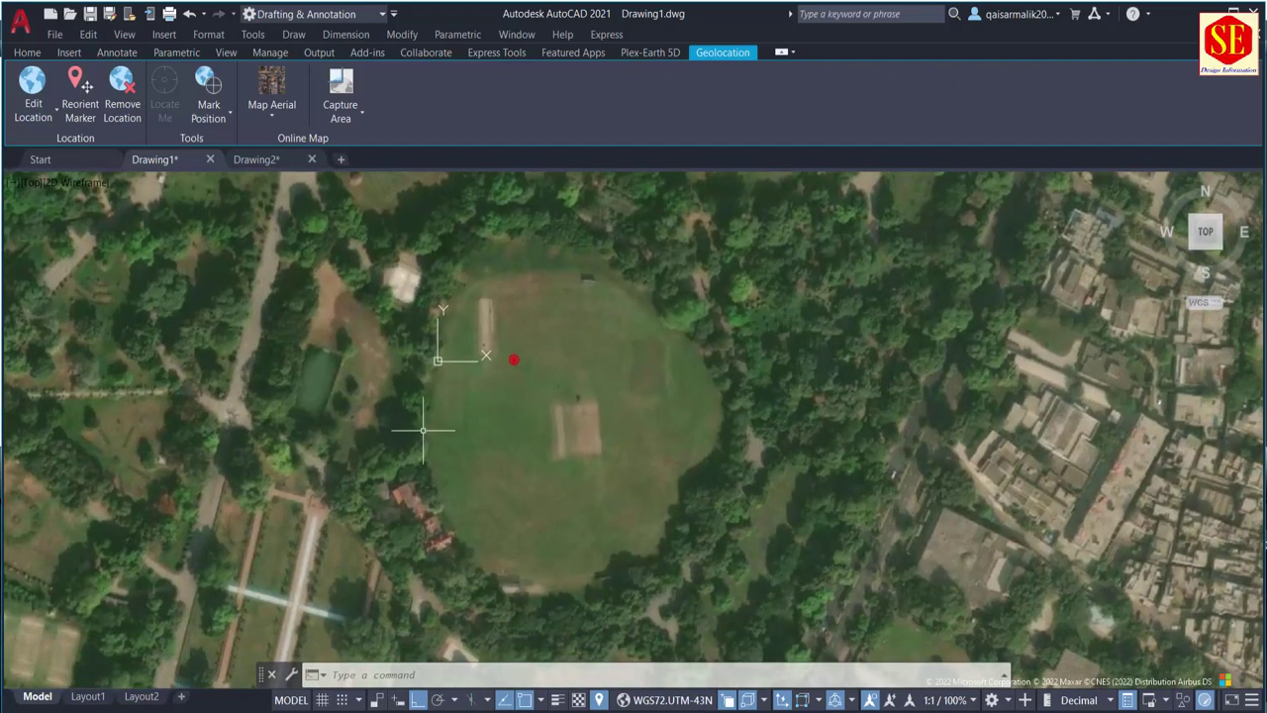
Step: Start a polyline at the ground's top edge and trace down its left side
click(27, 54)
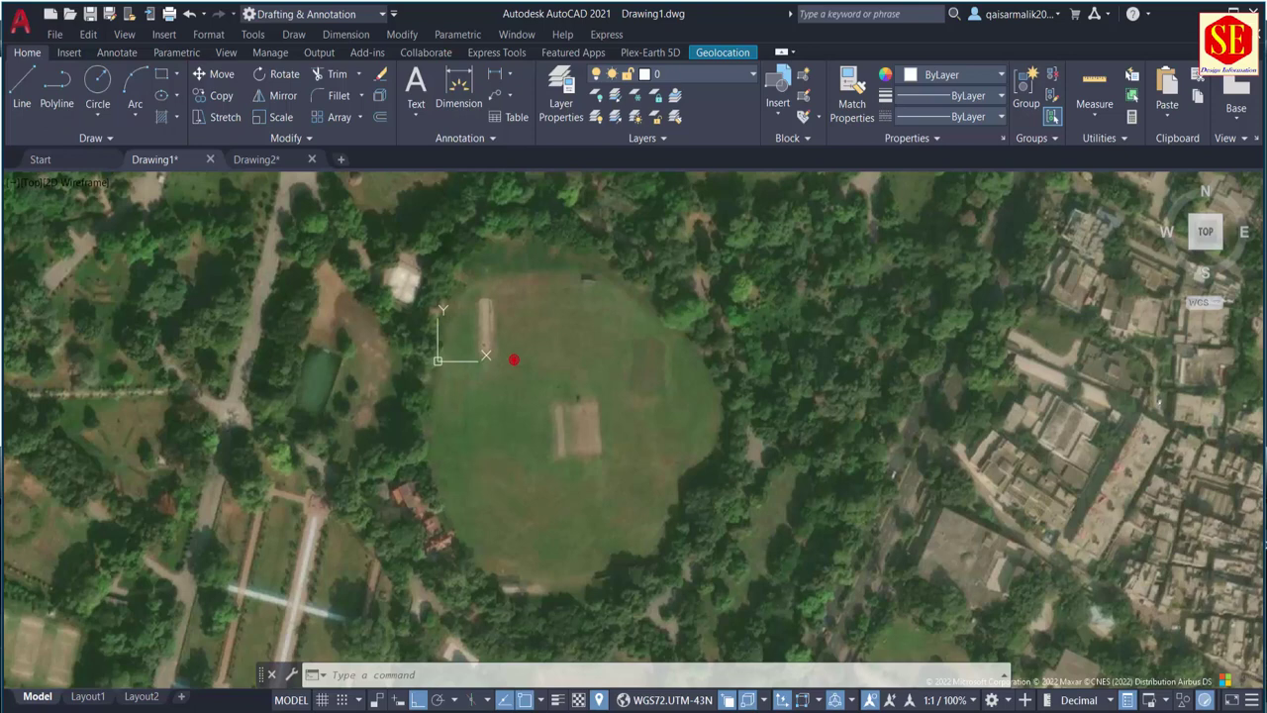
text(PL)
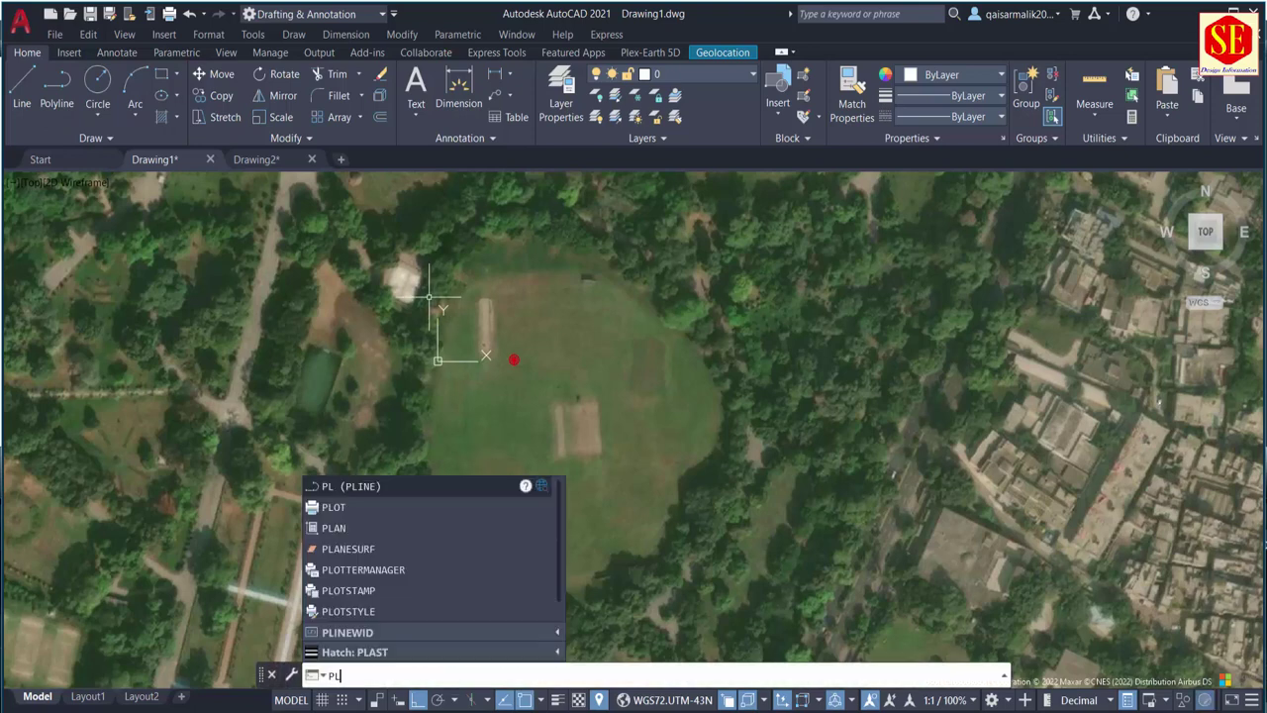
key(Return)
click(503, 272)
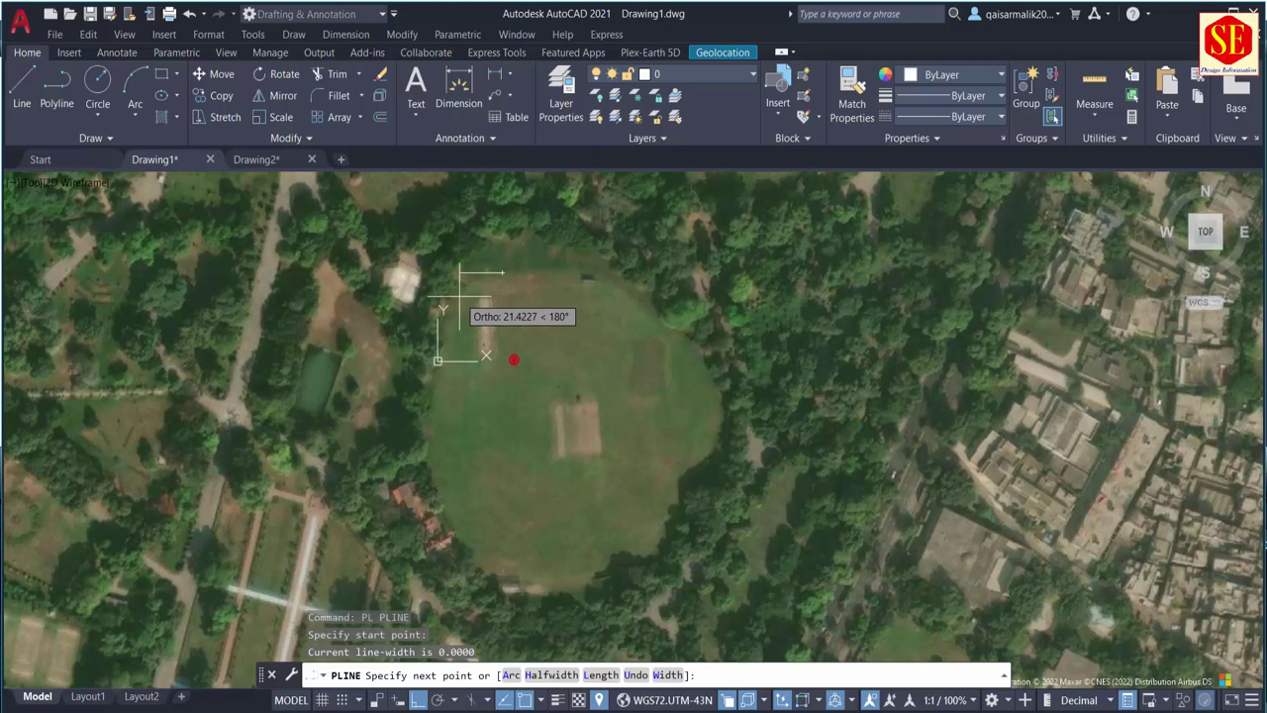
key(F8)
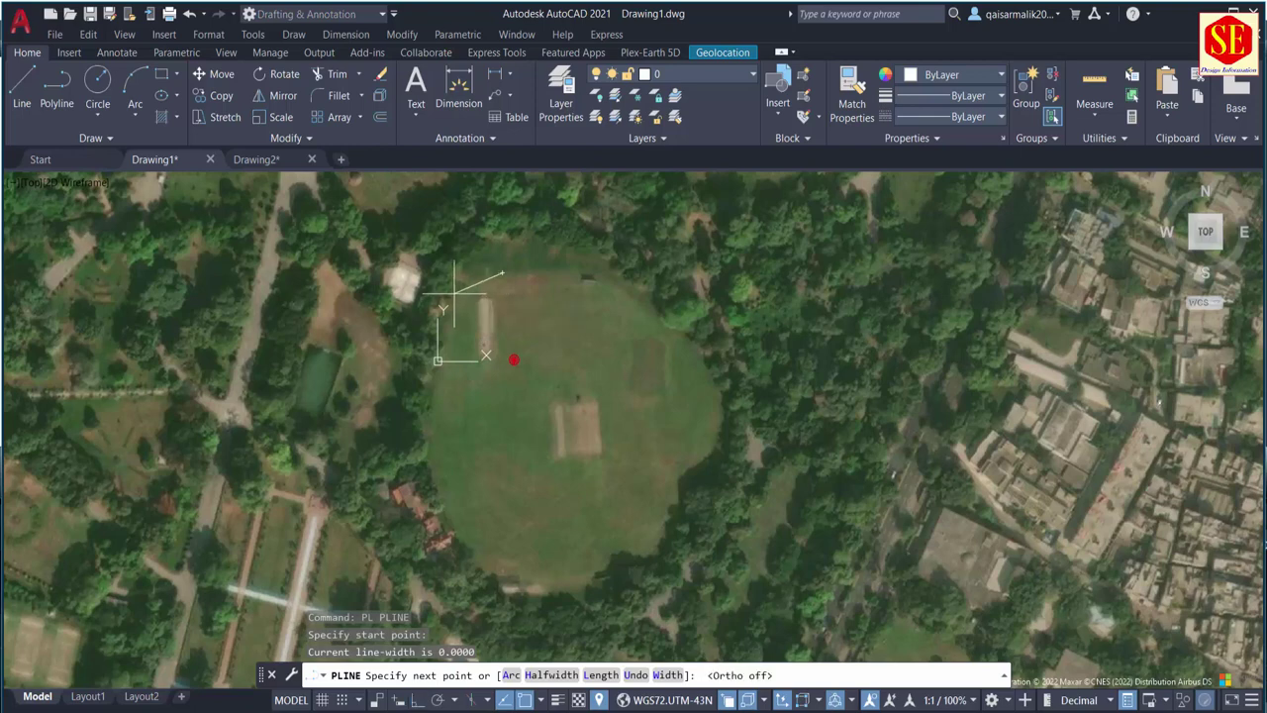
click(452, 304)
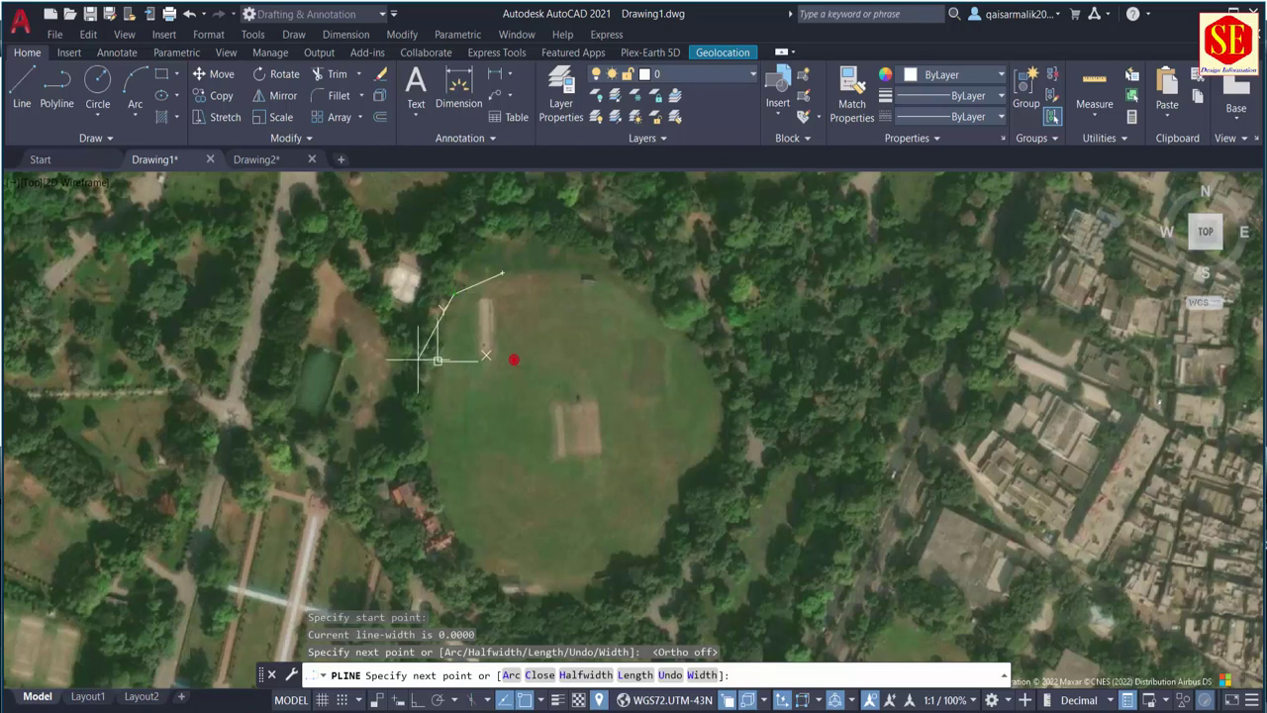
click(424, 475)
click(468, 548)
Step: Continue the outline along the bottom and right edges, closing it at the start point
click(508, 590)
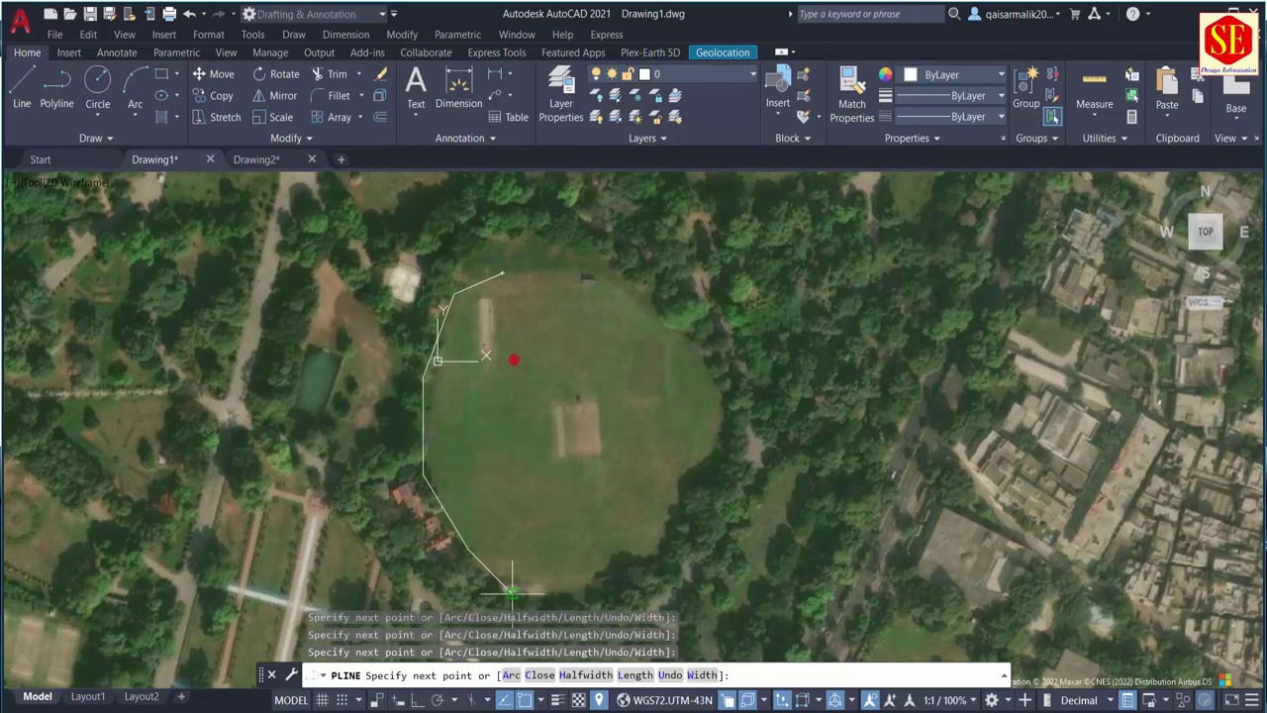
click(601, 580)
click(658, 556)
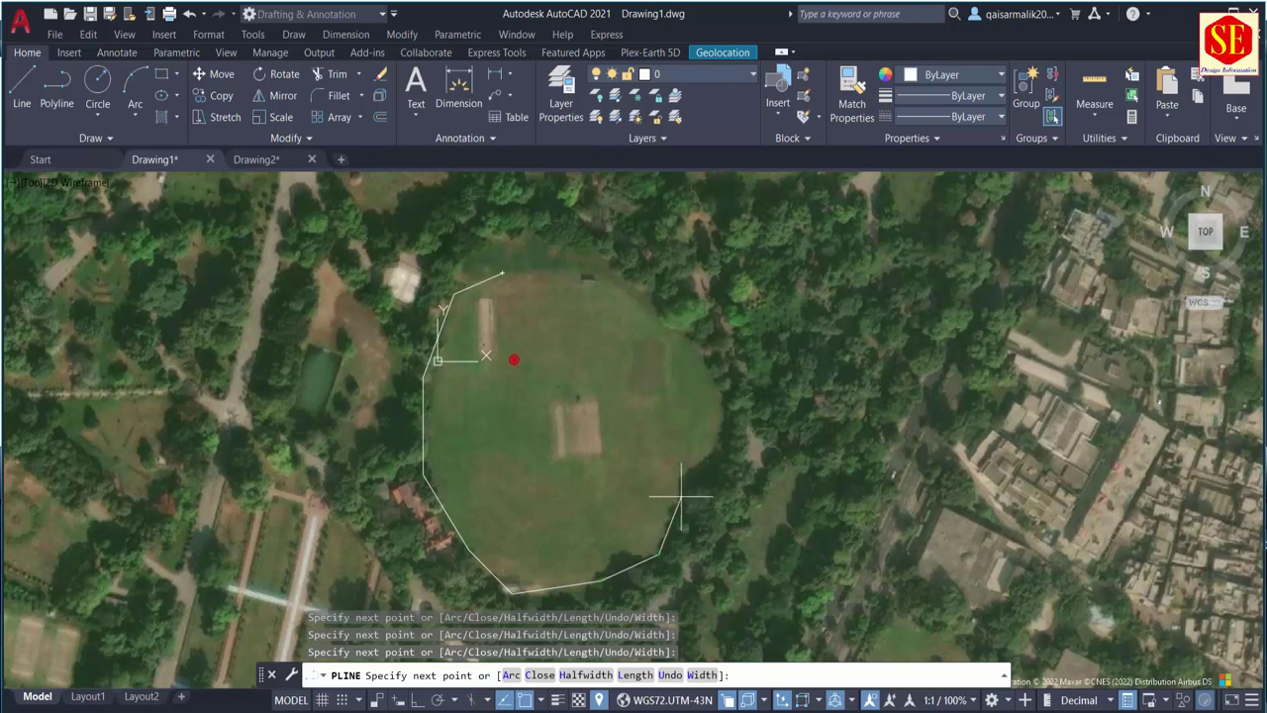
click(717, 469)
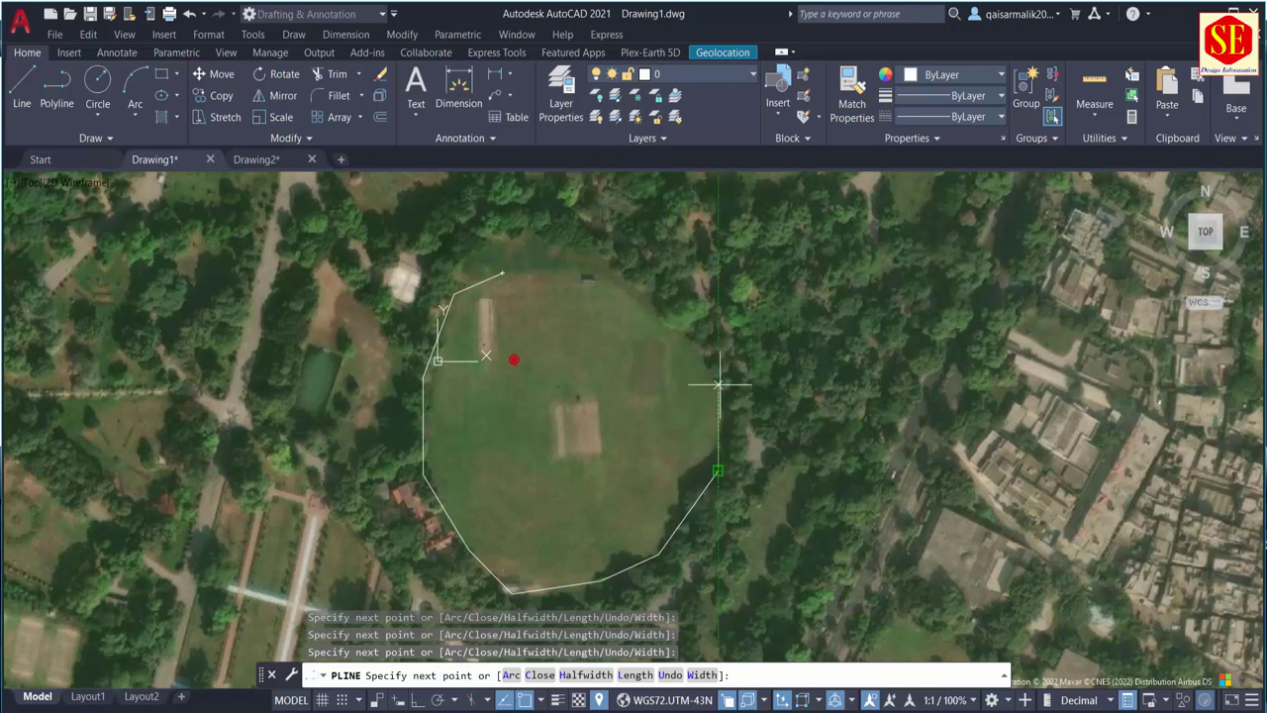
click(718, 386)
click(652, 295)
click(598, 274)
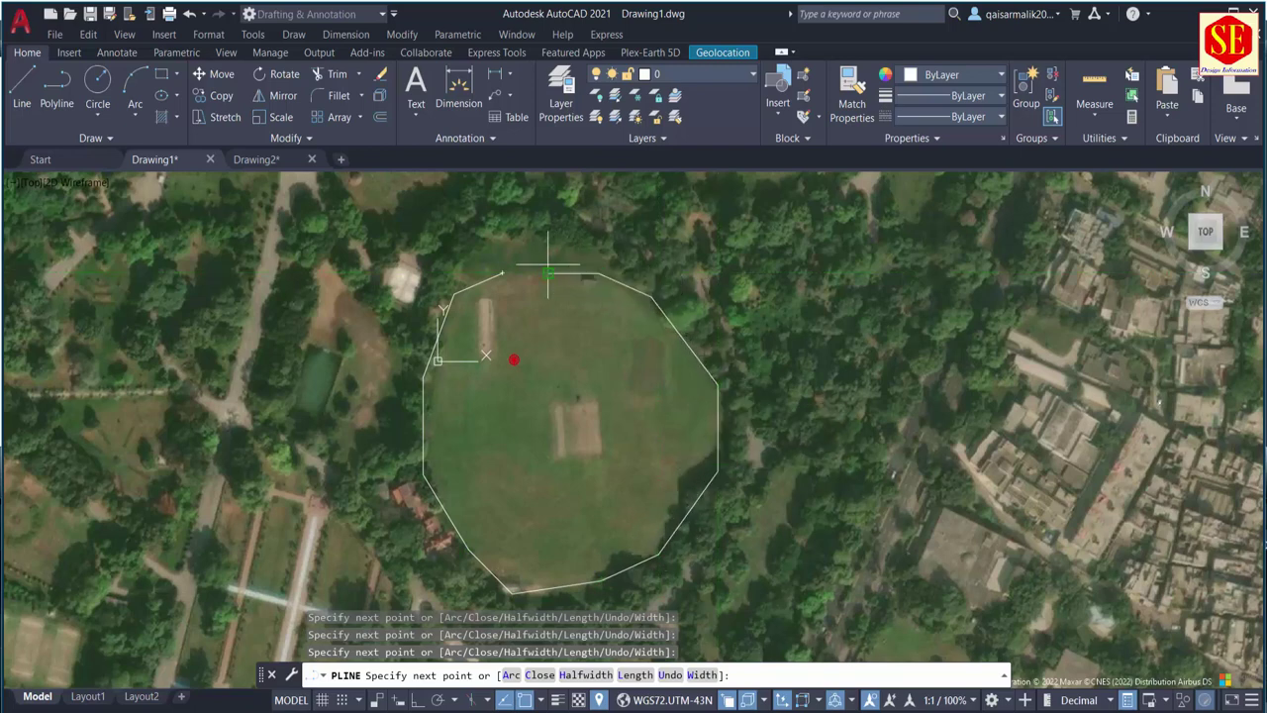
click(503, 274)
key(Escape)
Step: Fillet the boundary's top and upper-right corners with radius 50
text(f)
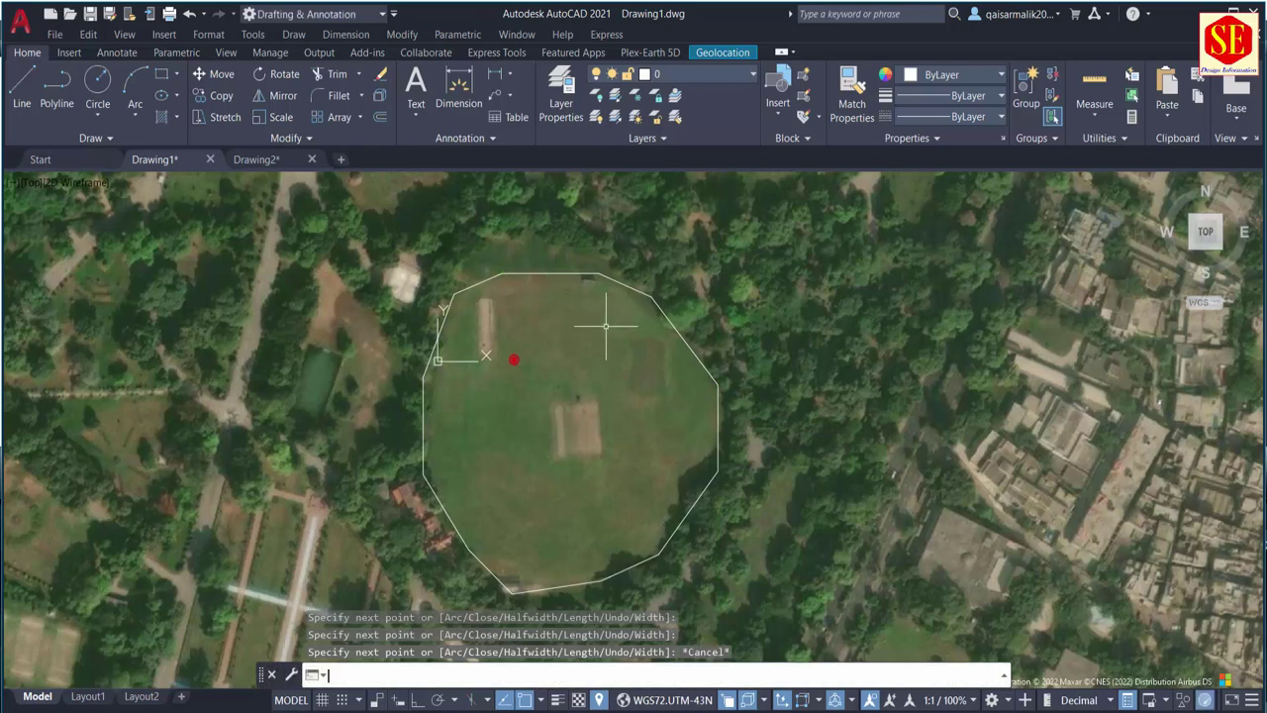
key(Return)
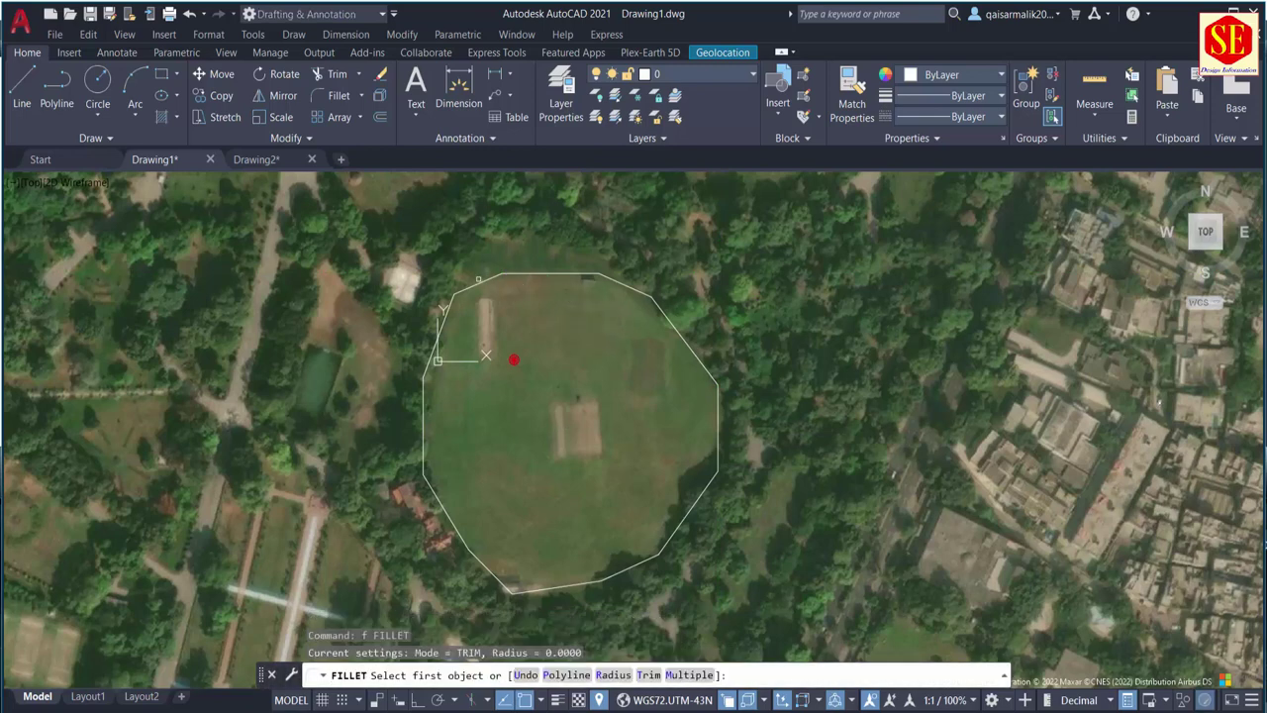
text(r)
key(Return)
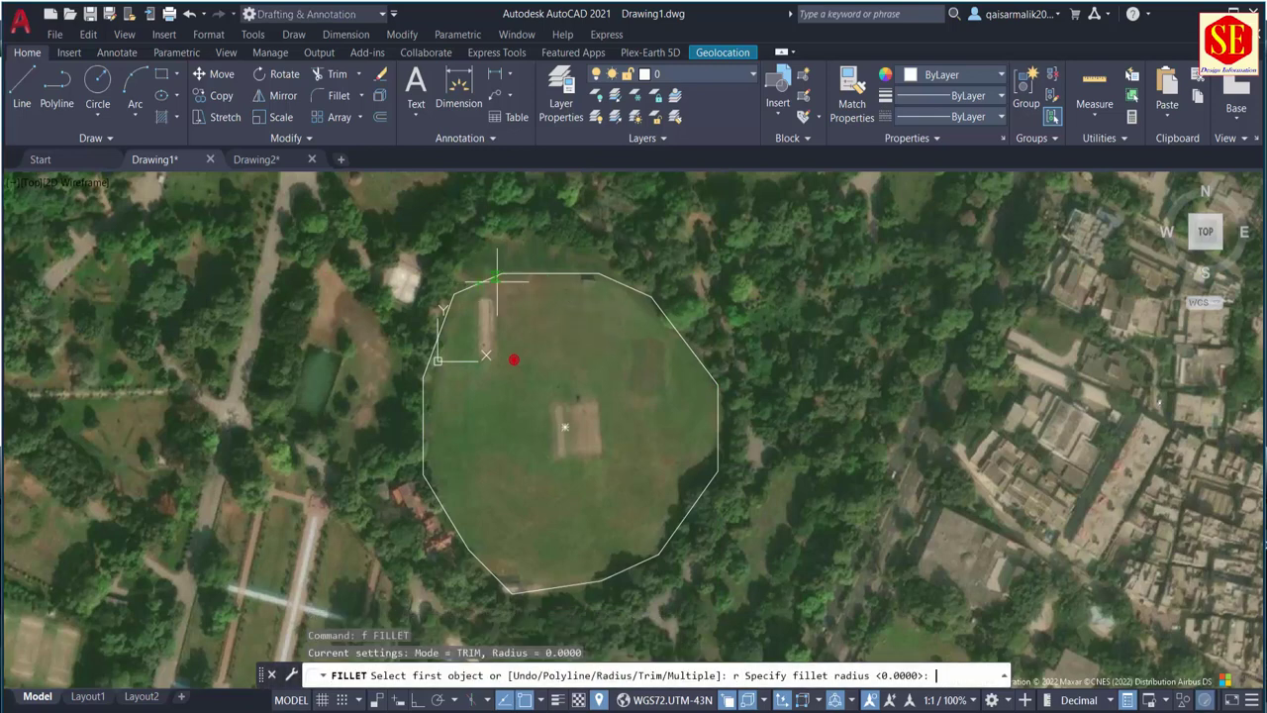
text(50)
key(Return)
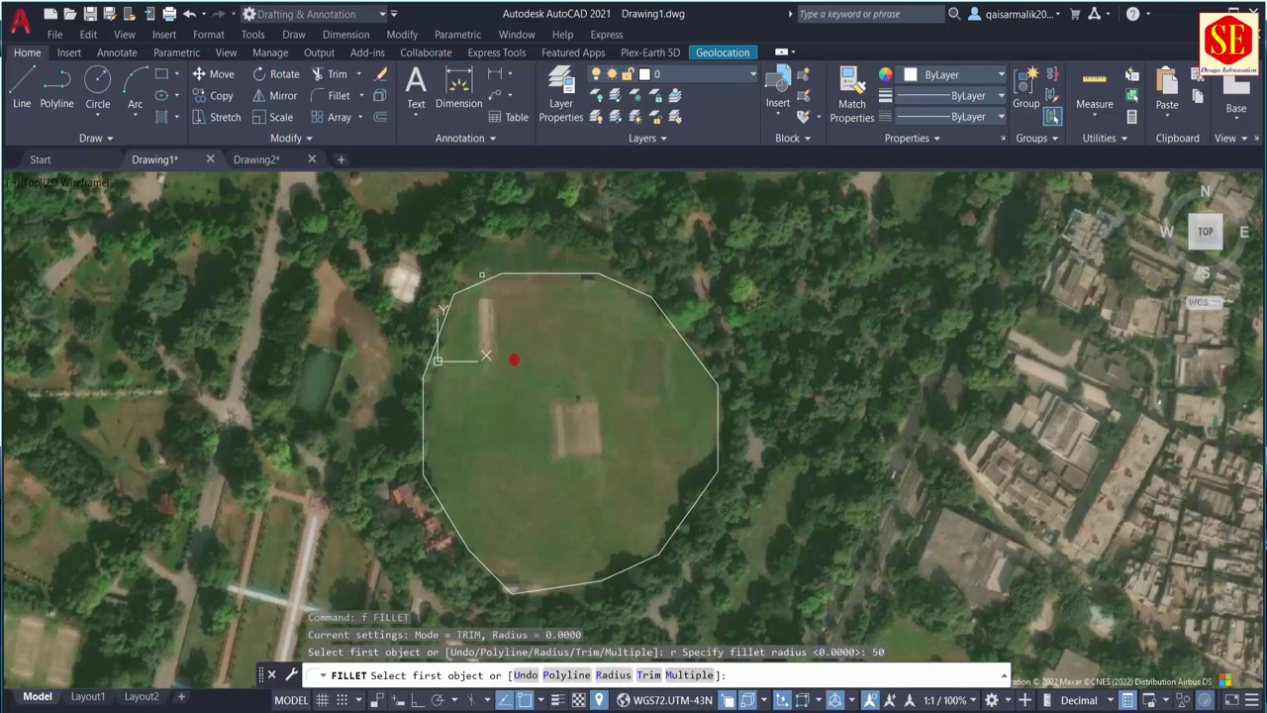
click(481, 279)
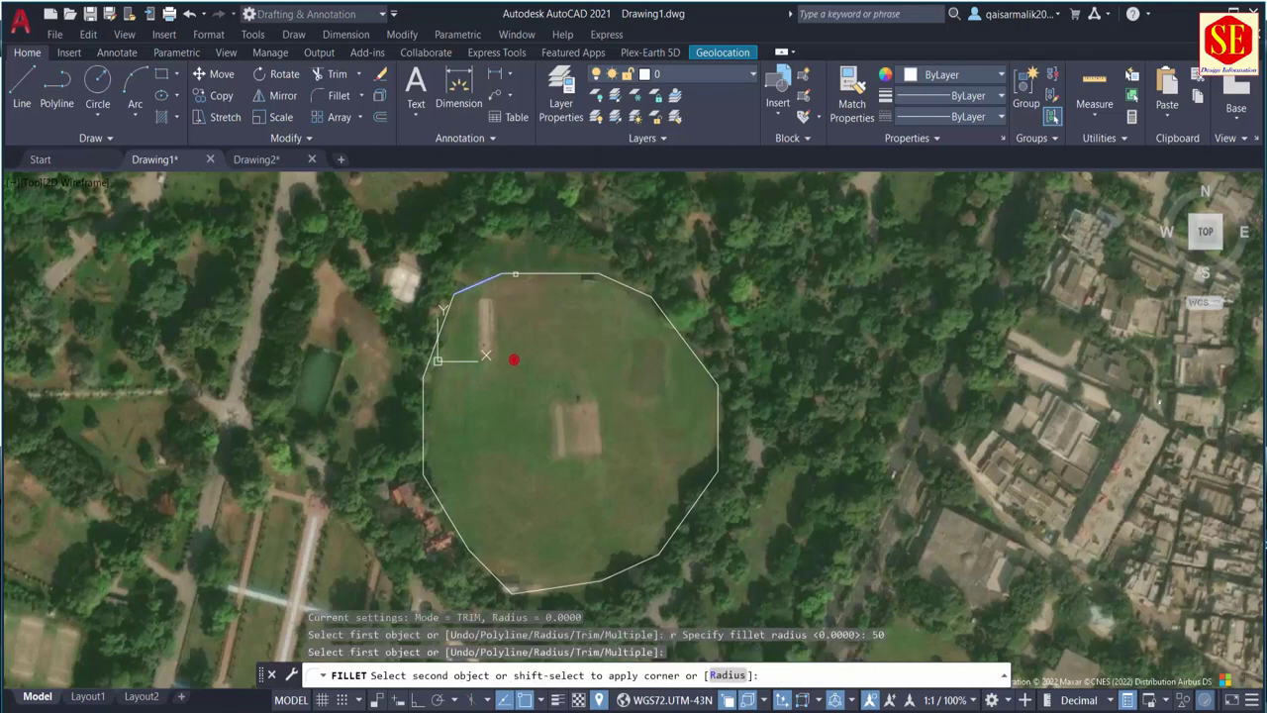
click(578, 273)
key(Return)
click(578, 273)
click(623, 285)
key(Return)
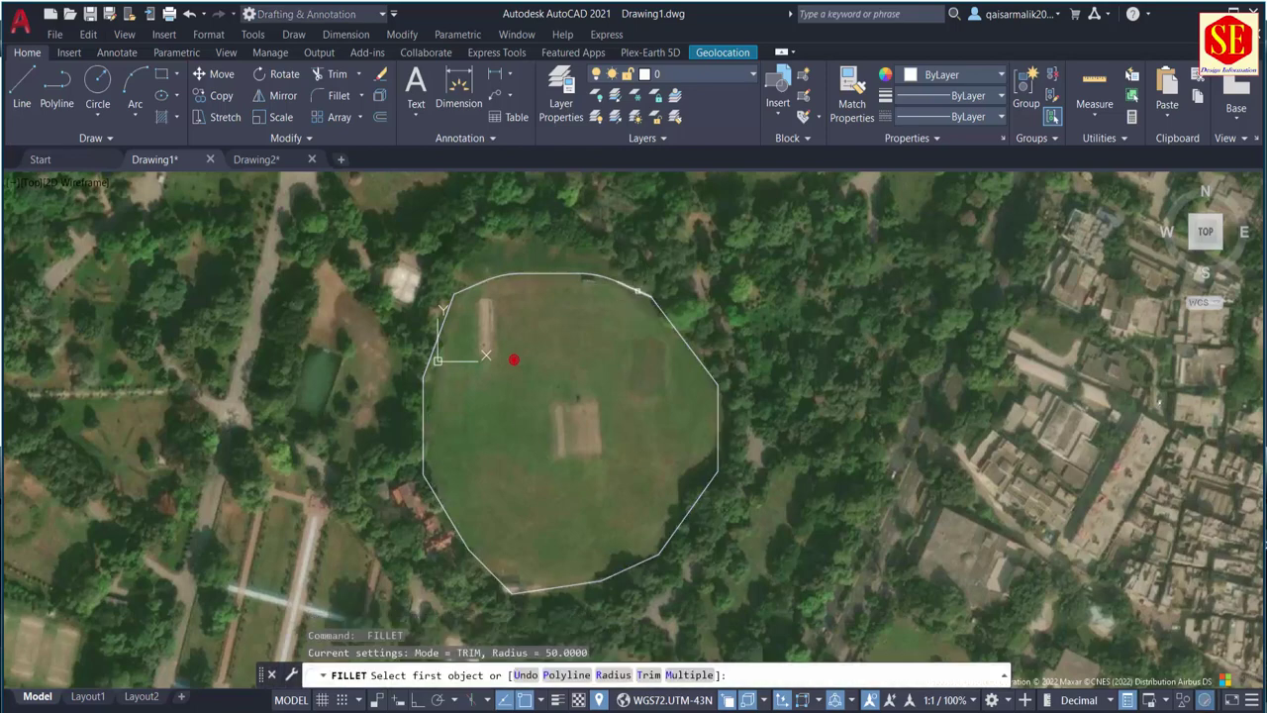
click(634, 289)
click(672, 305)
Step: Round the right-side, lower-right and bottom corners of the boundary with radius-50 fillets
key(Return)
click(705, 364)
click(724, 409)
key(Return)
click(716, 477)
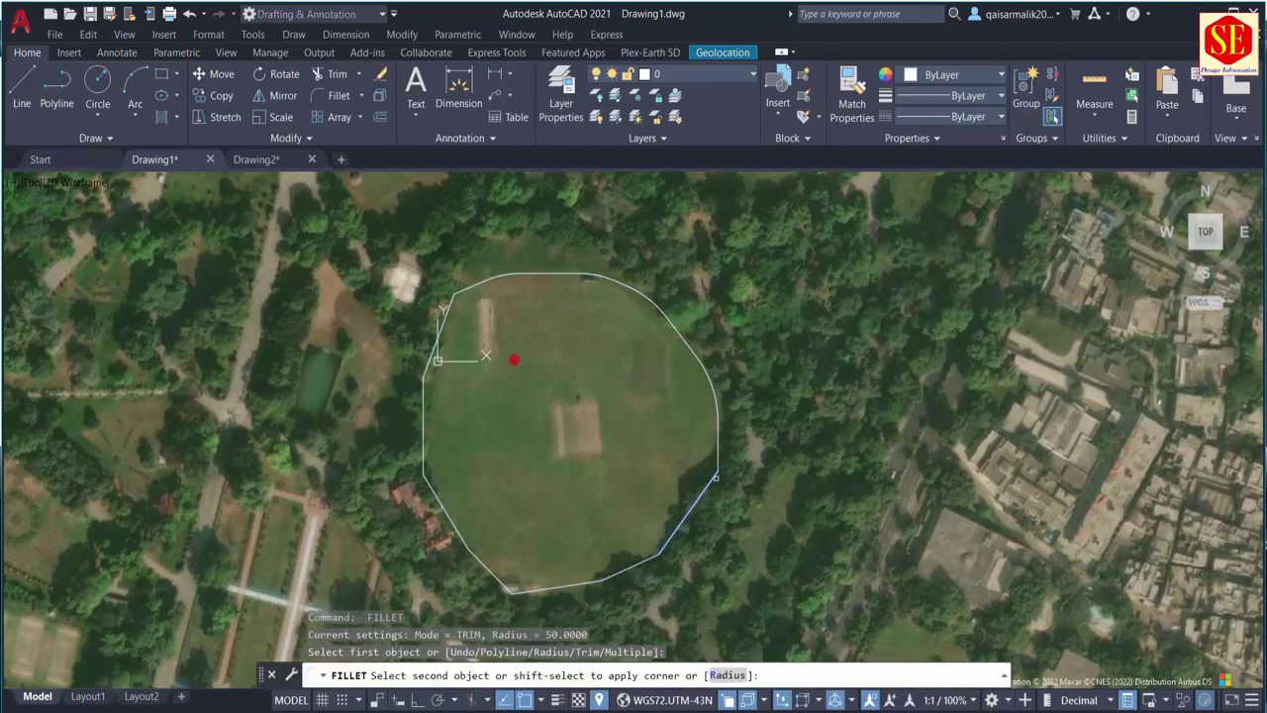
click(639, 564)
key(Return)
click(668, 539)
click(633, 561)
key(Return)
click(554, 585)
click(625, 571)
key(Return)
click(497, 573)
click(532, 589)
Step: Round the lower-left, left and upper-left corners of the boundary
key(Return)
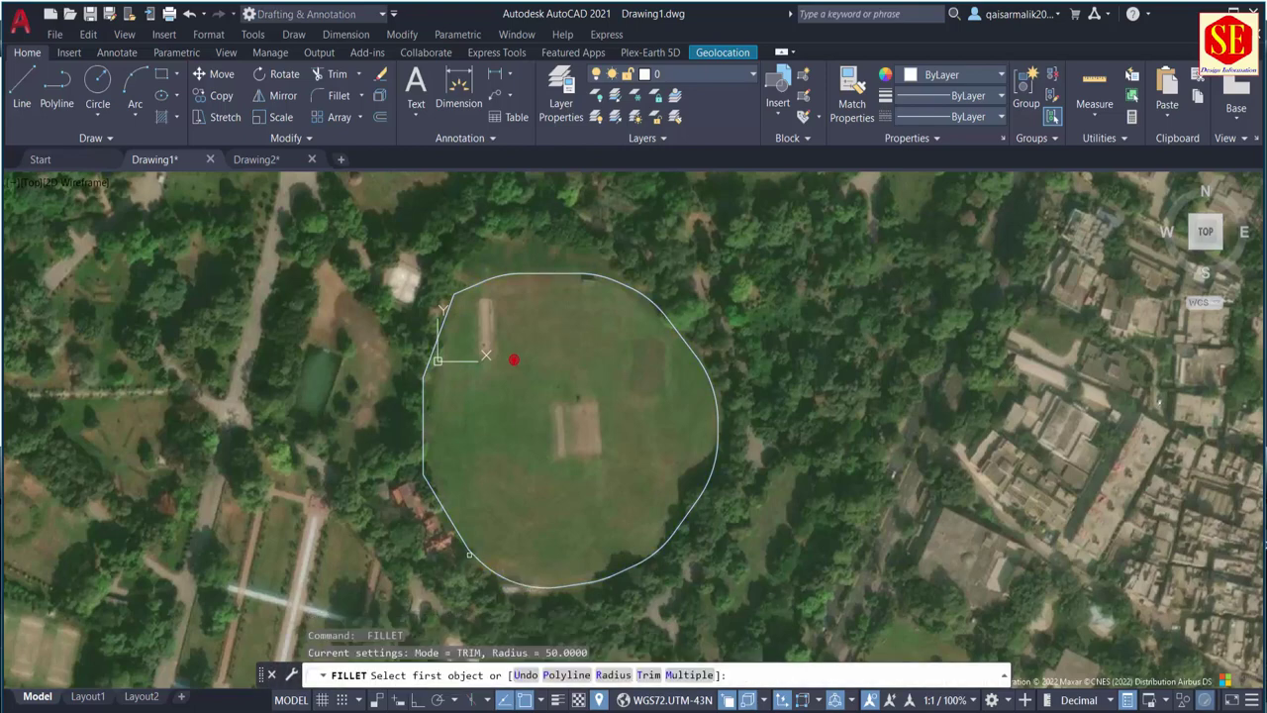
click(468, 552)
click(459, 529)
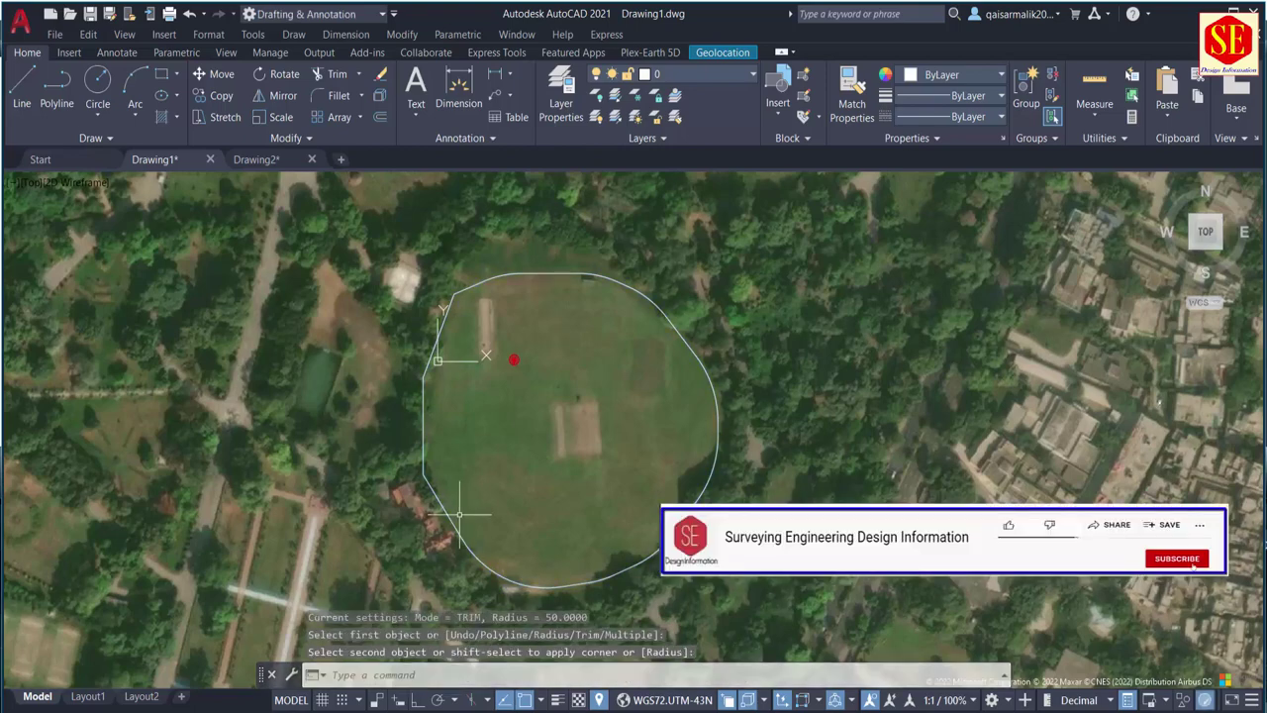
key(Return)
click(428, 485)
click(424, 447)
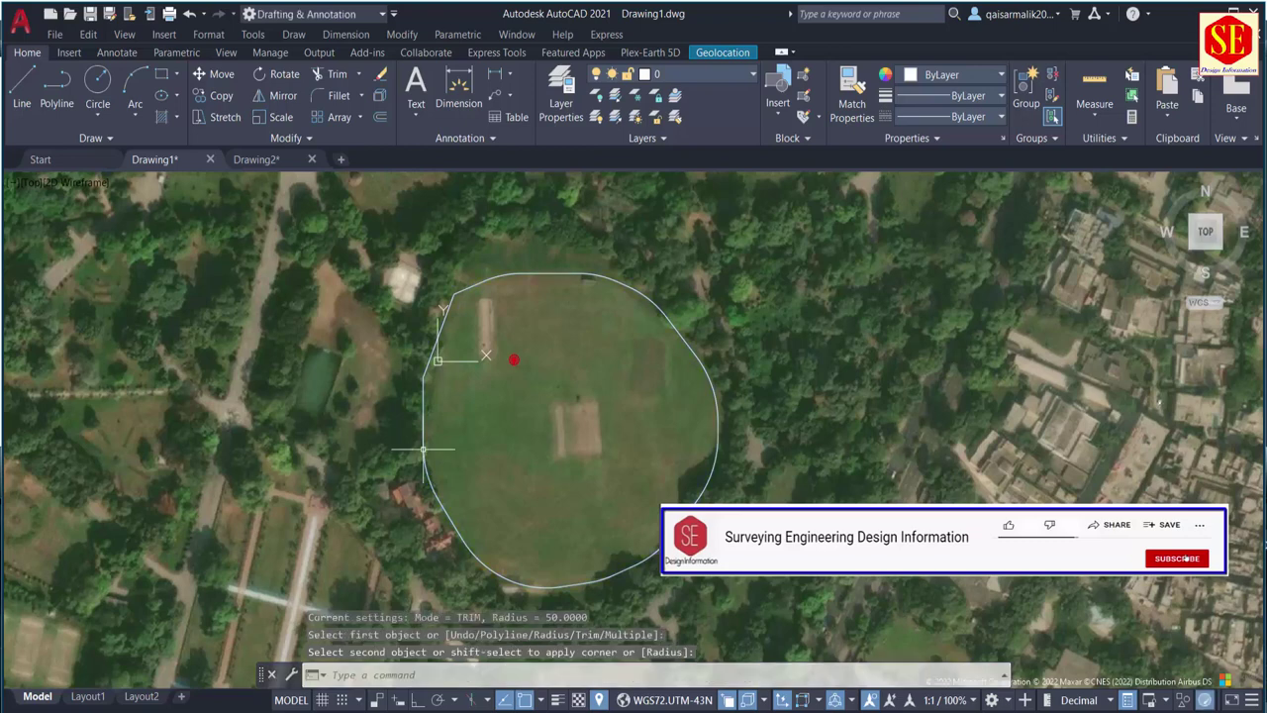
key(Return)
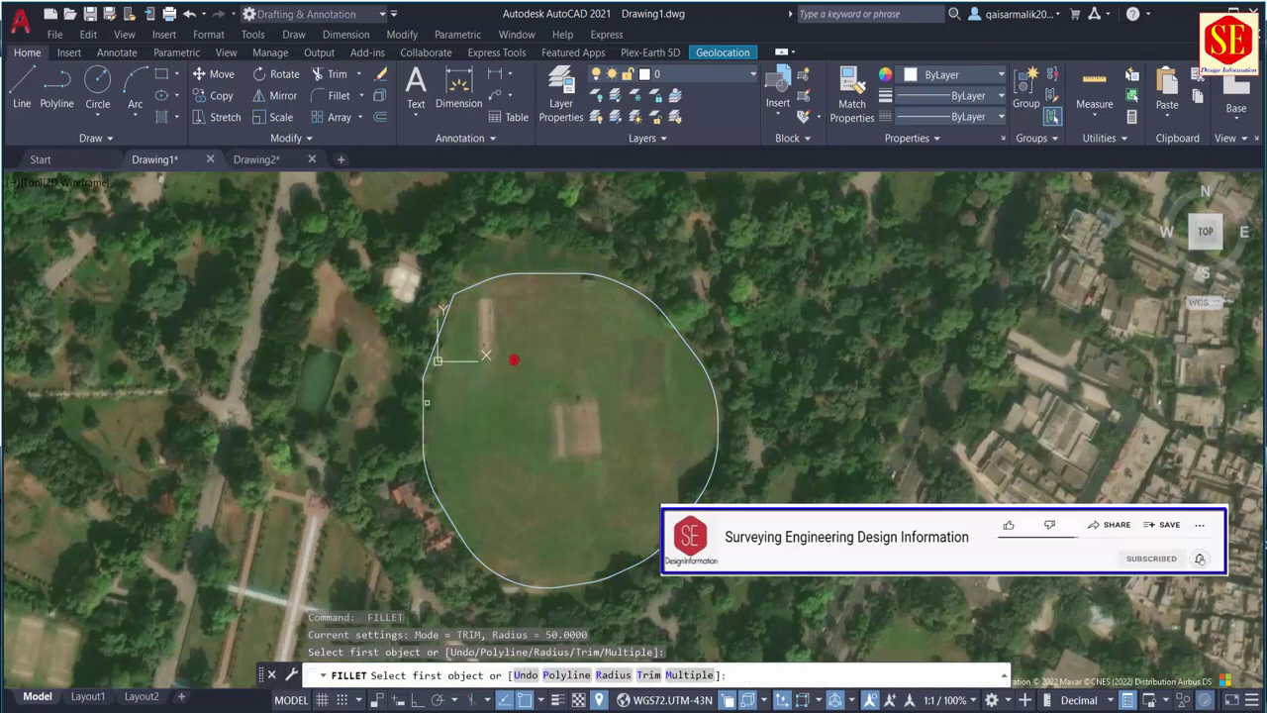
click(423, 396)
key(Escape)
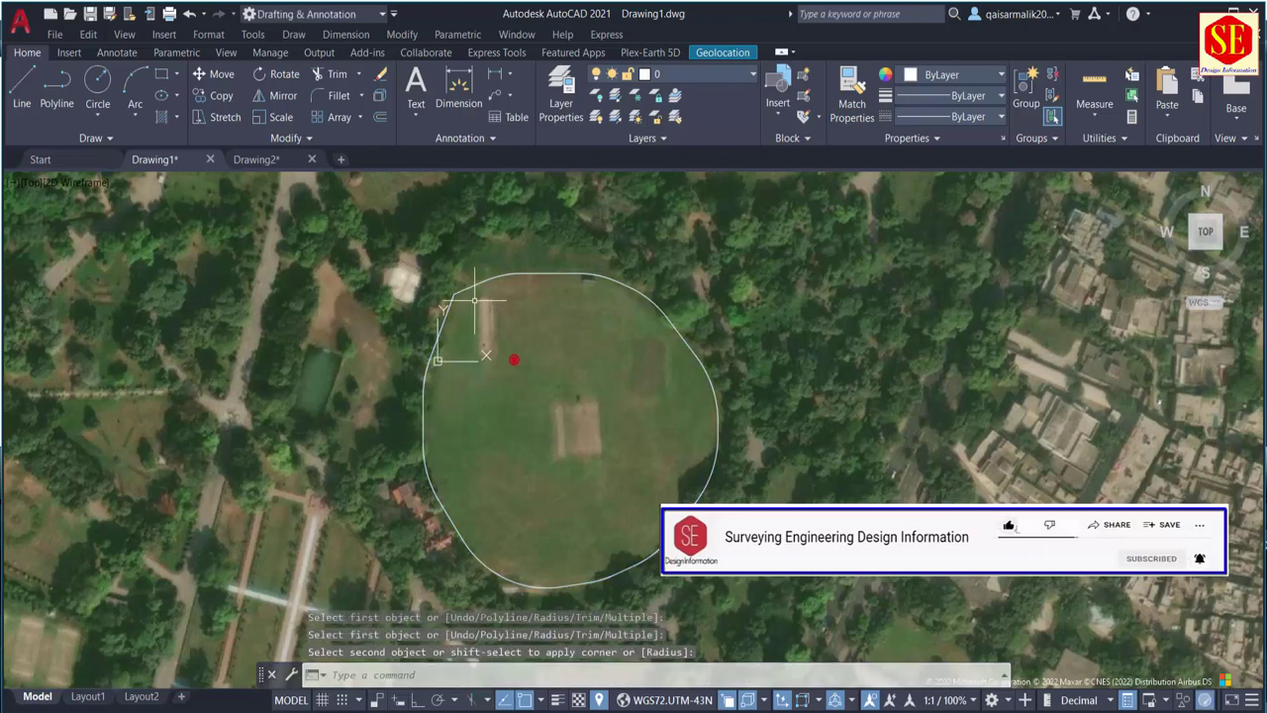
key(Return)
click(446, 319)
click(479, 279)
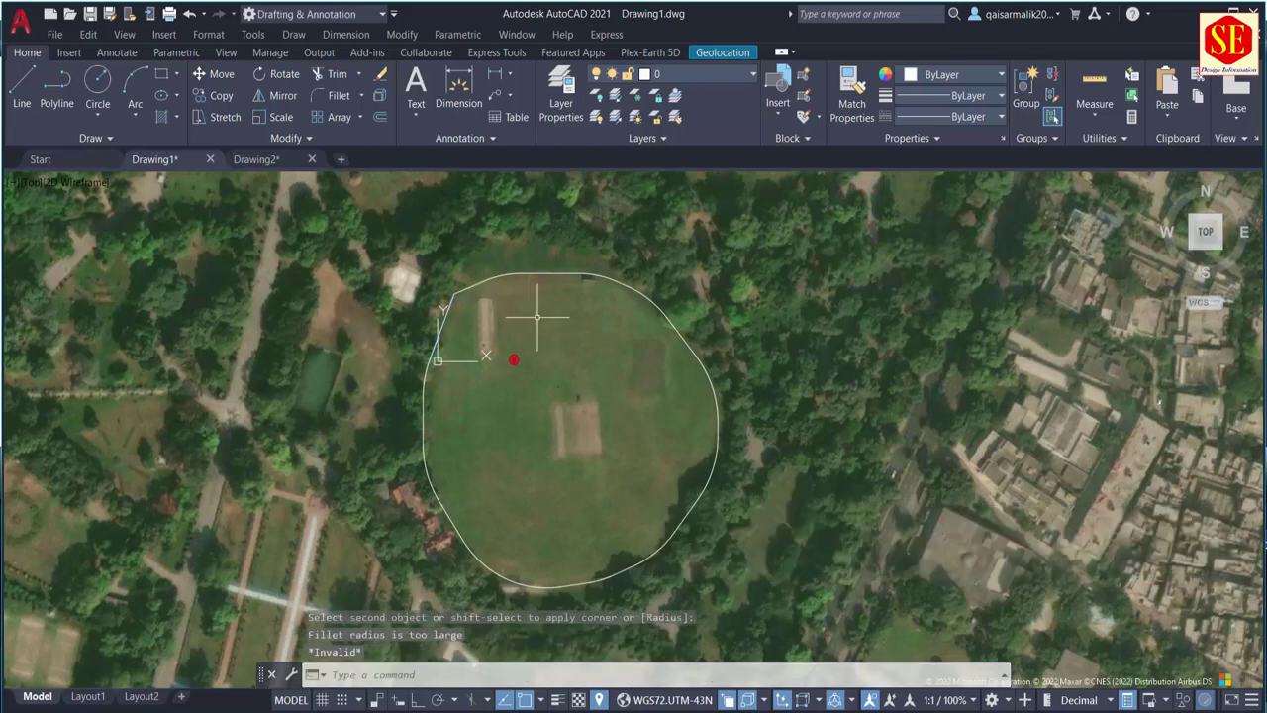
scroll(607, 403, up, 2)
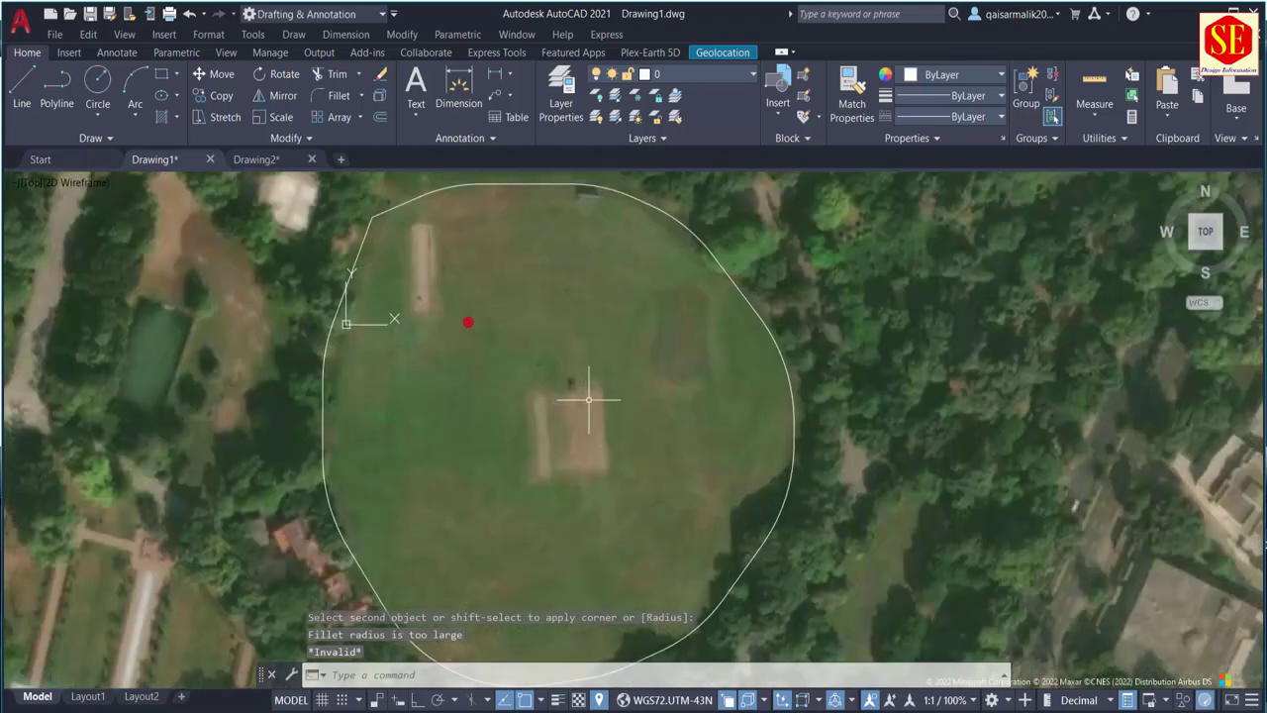
Step: Draw rectangles around the central pitch and the upper-left pitch, then pan toward the garden
text(rec)
key(Return)
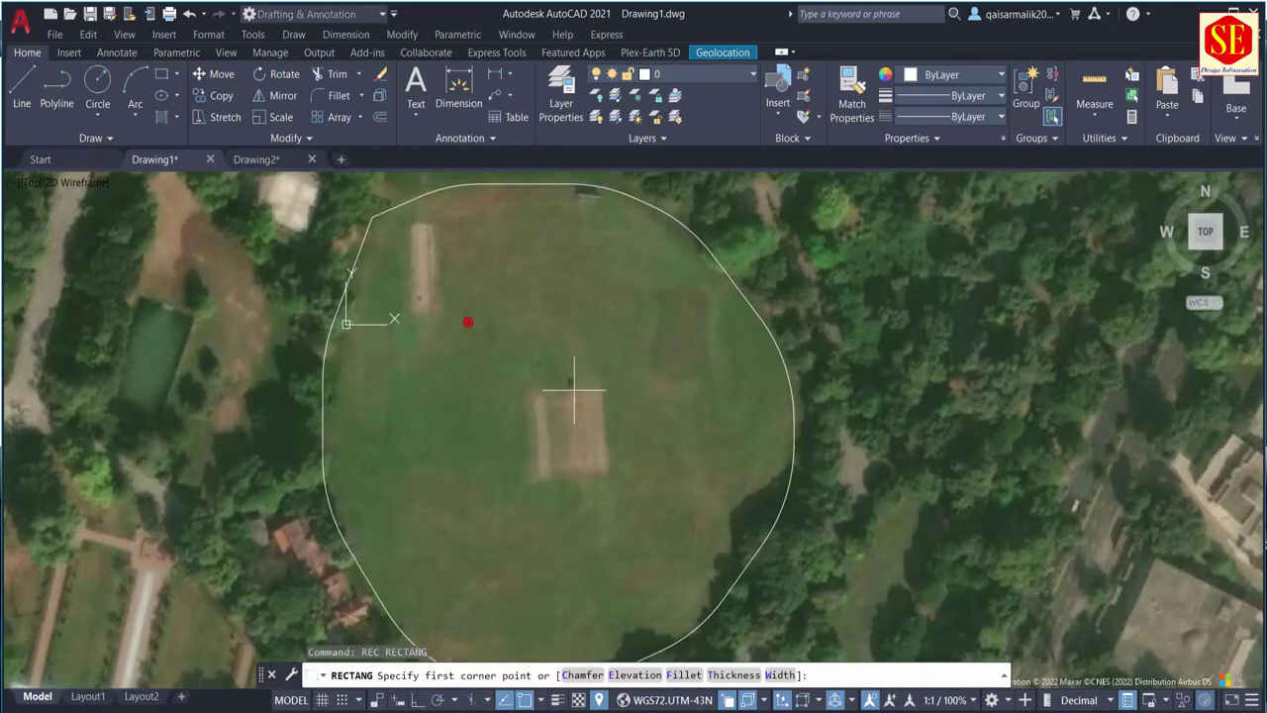
click(563, 389)
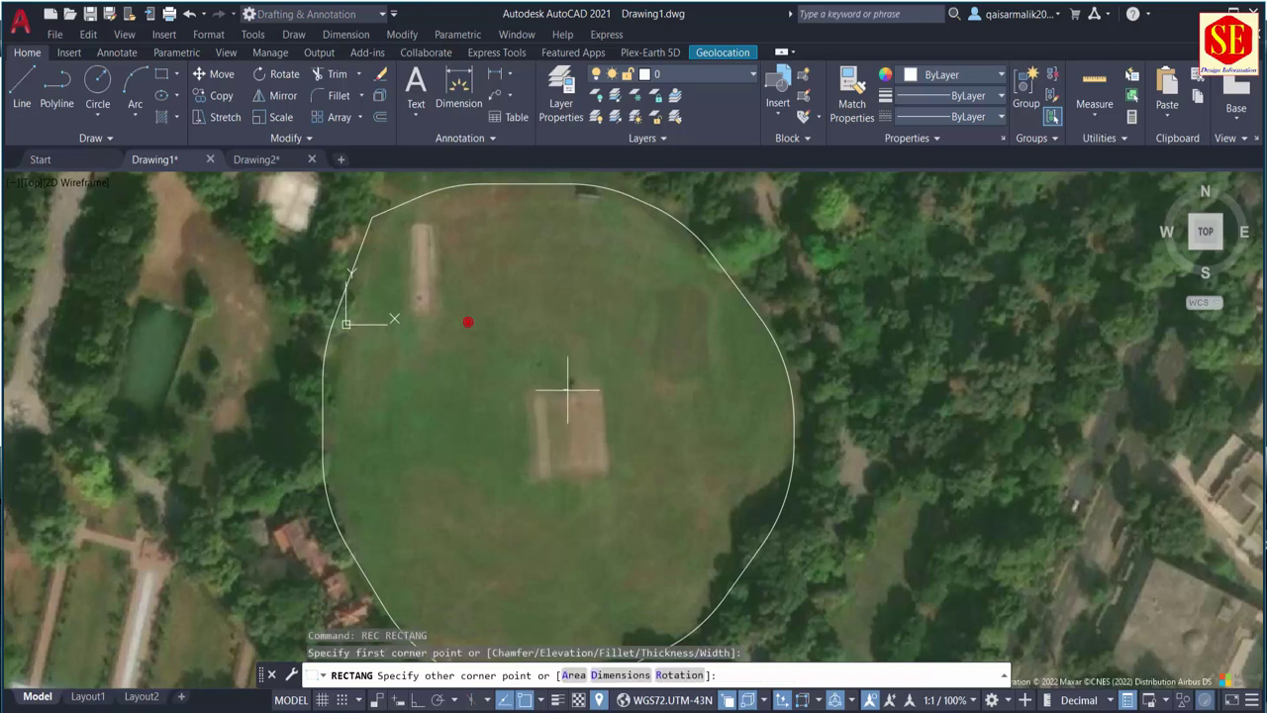
click(609, 471)
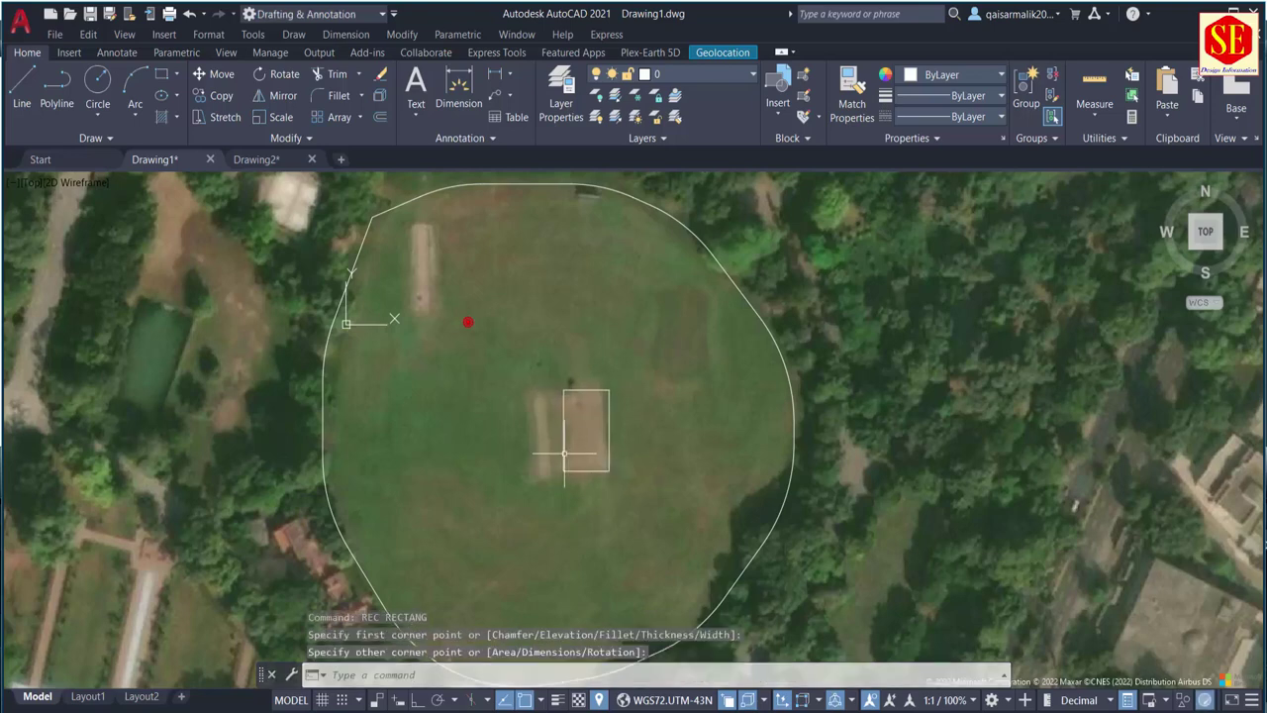
key(Return)
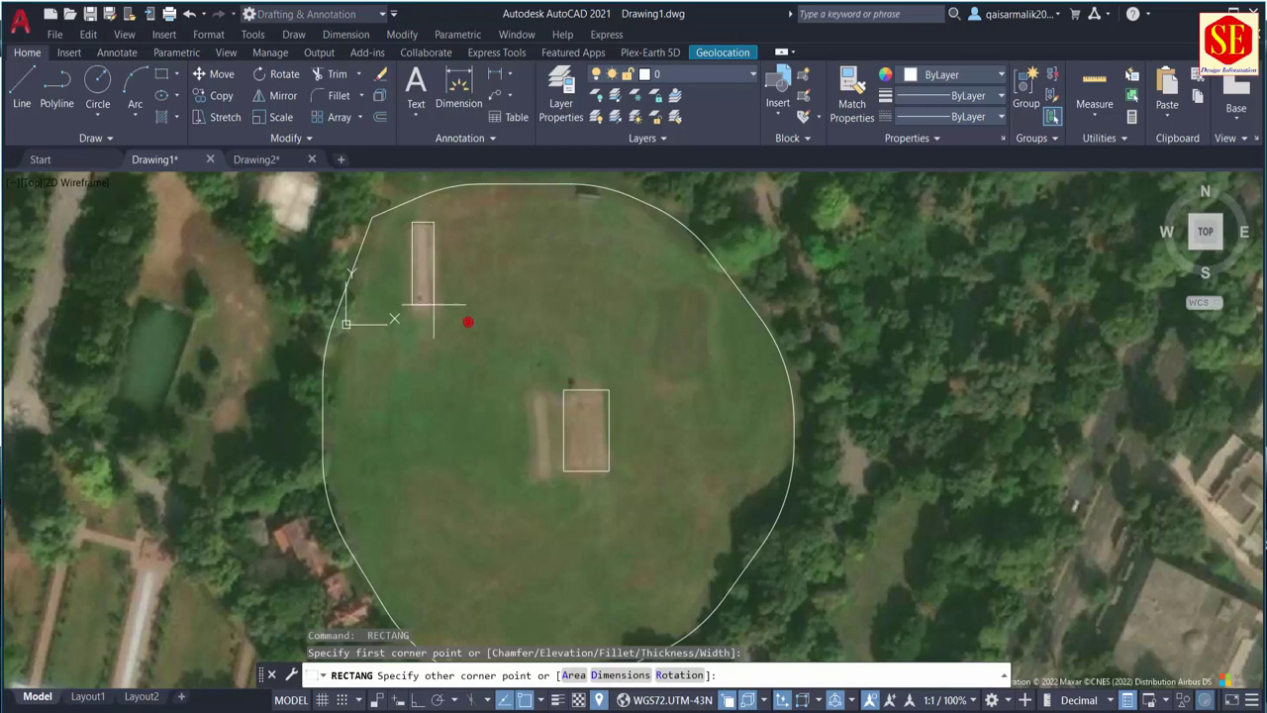
click(434, 307)
scroll(600, 333, down, 4)
middle_drag(410, 398, 469, 315)
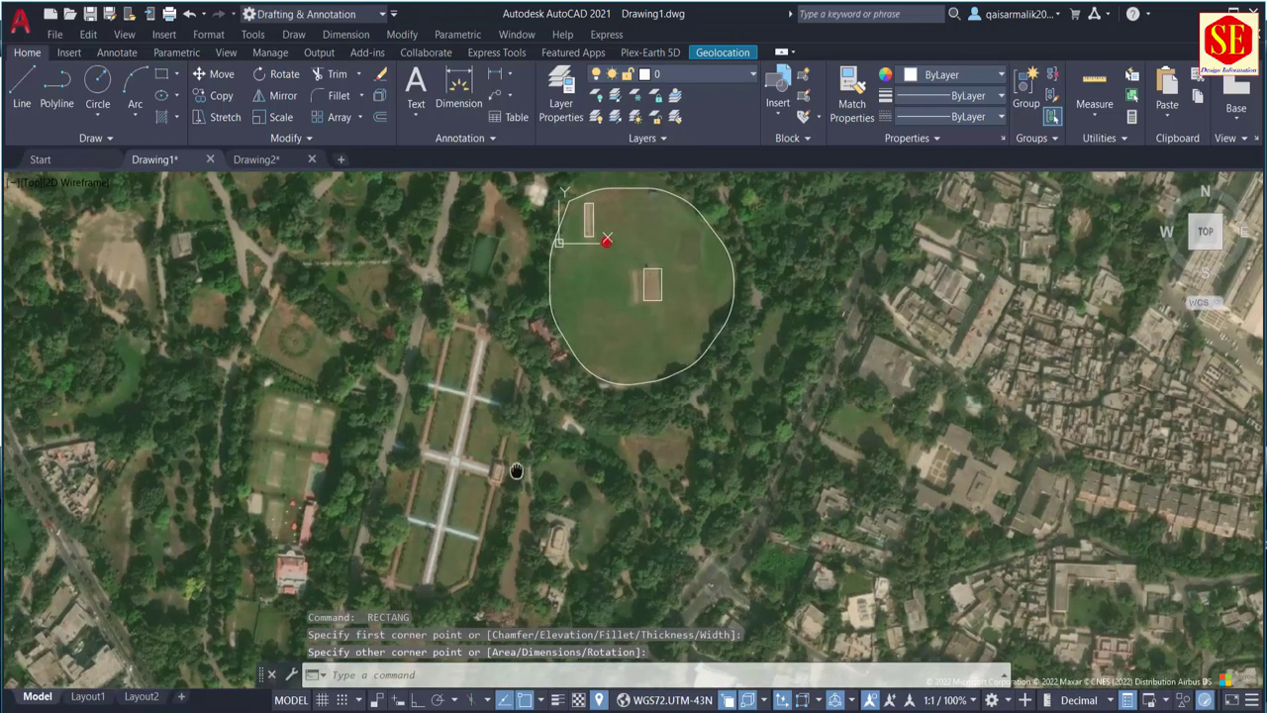
middle_drag(455, 534, 490, 479)
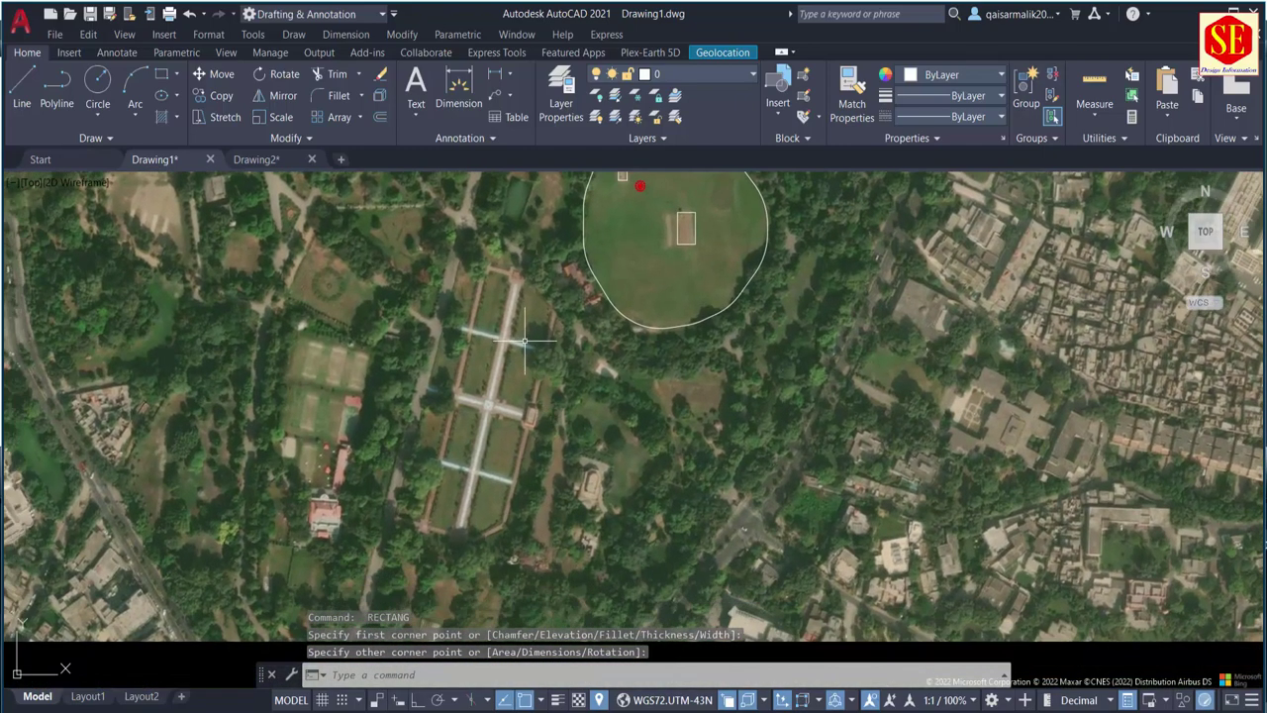
text(1)
Step: Trace the garden's main walkway with a line from its top to its bottom end
key(Return)
scroll(505, 319, up, 2)
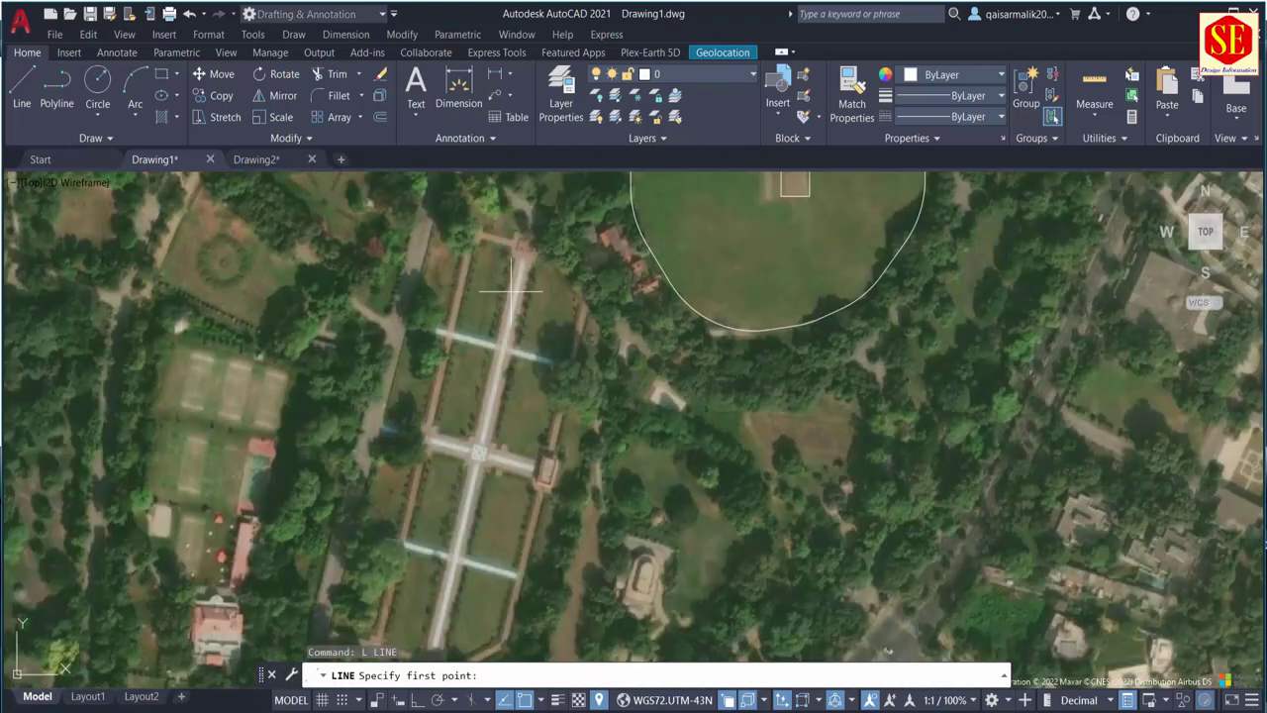
click(519, 250)
middle_drag(473, 457, 498, 325)
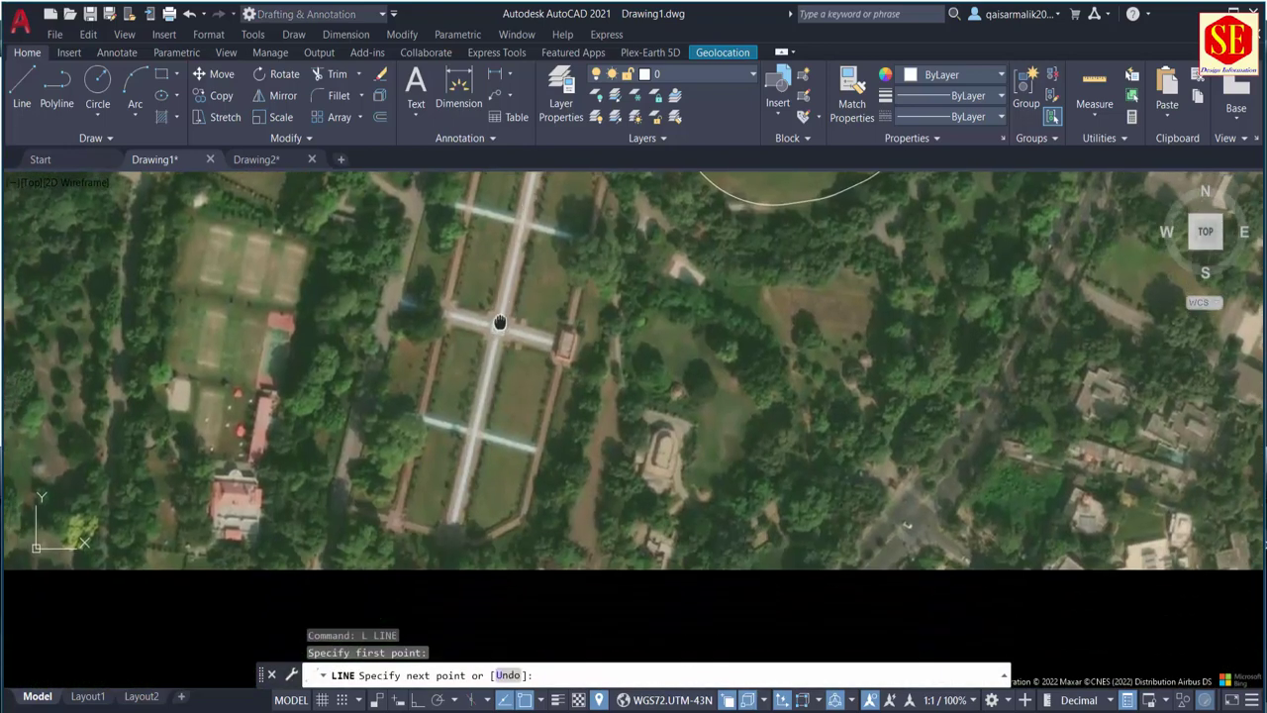
click(443, 521)
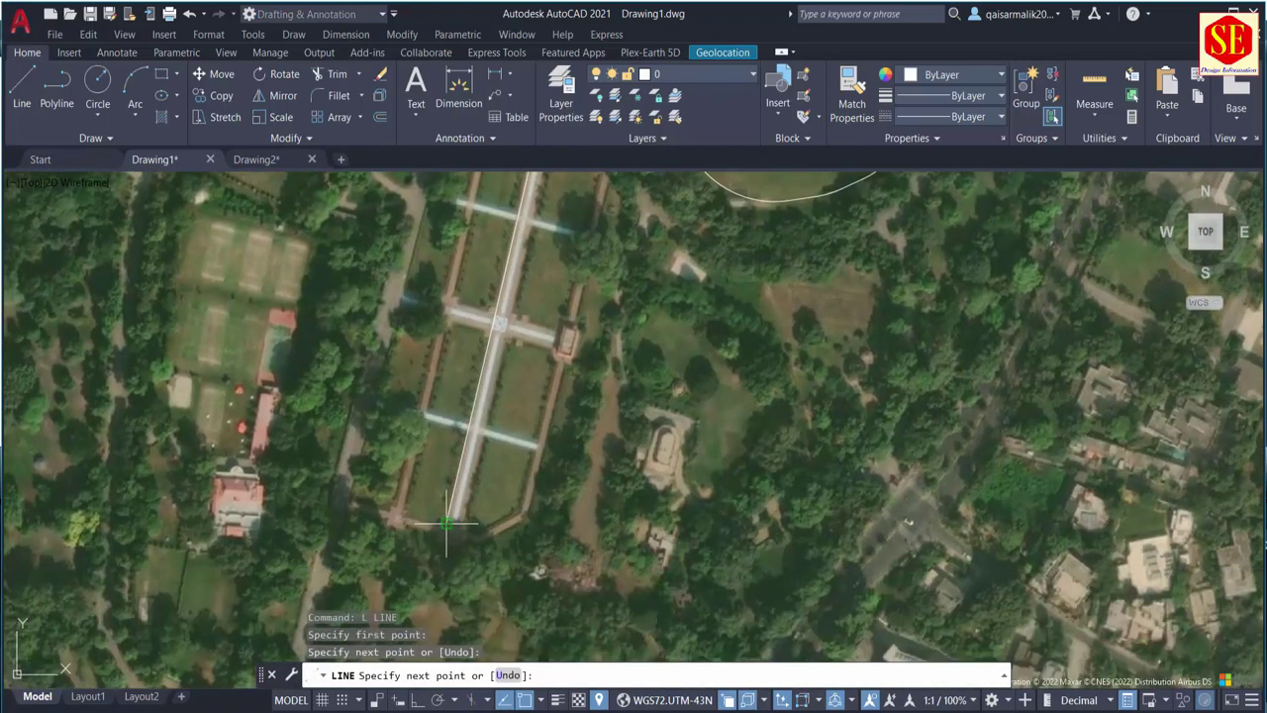
key(Escape)
key(Return)
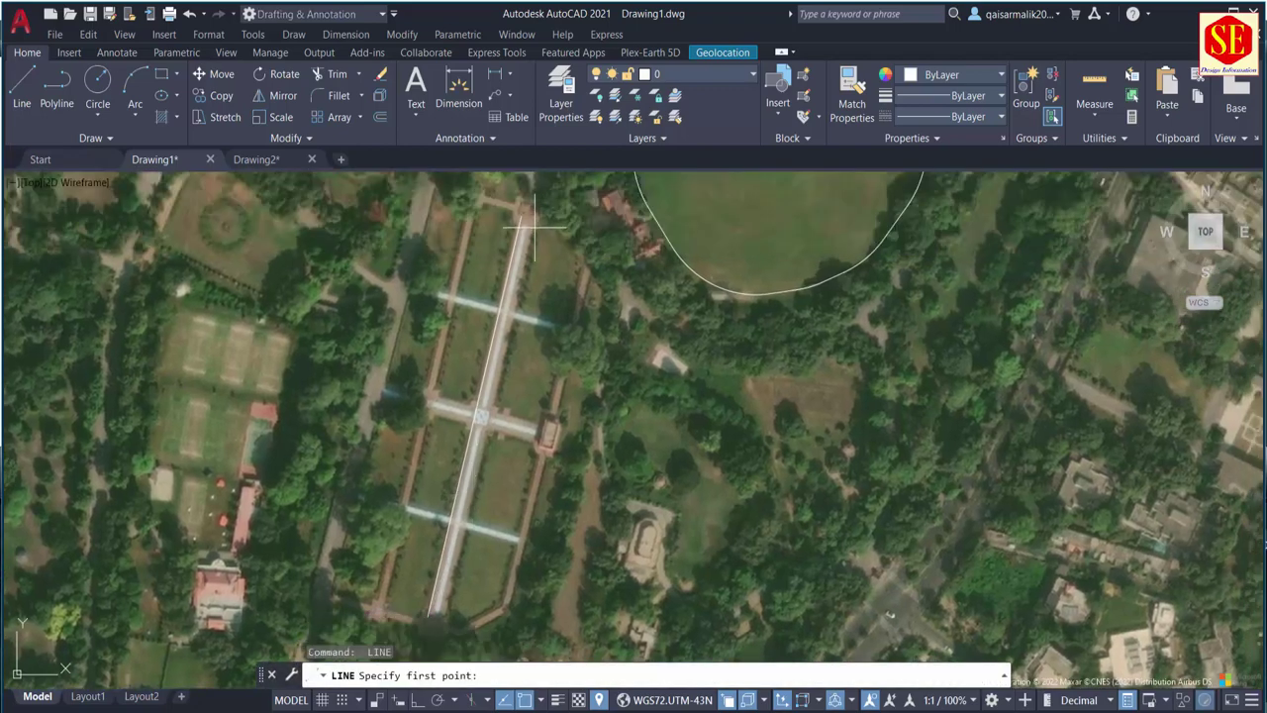
click(531, 222)
click(432, 602)
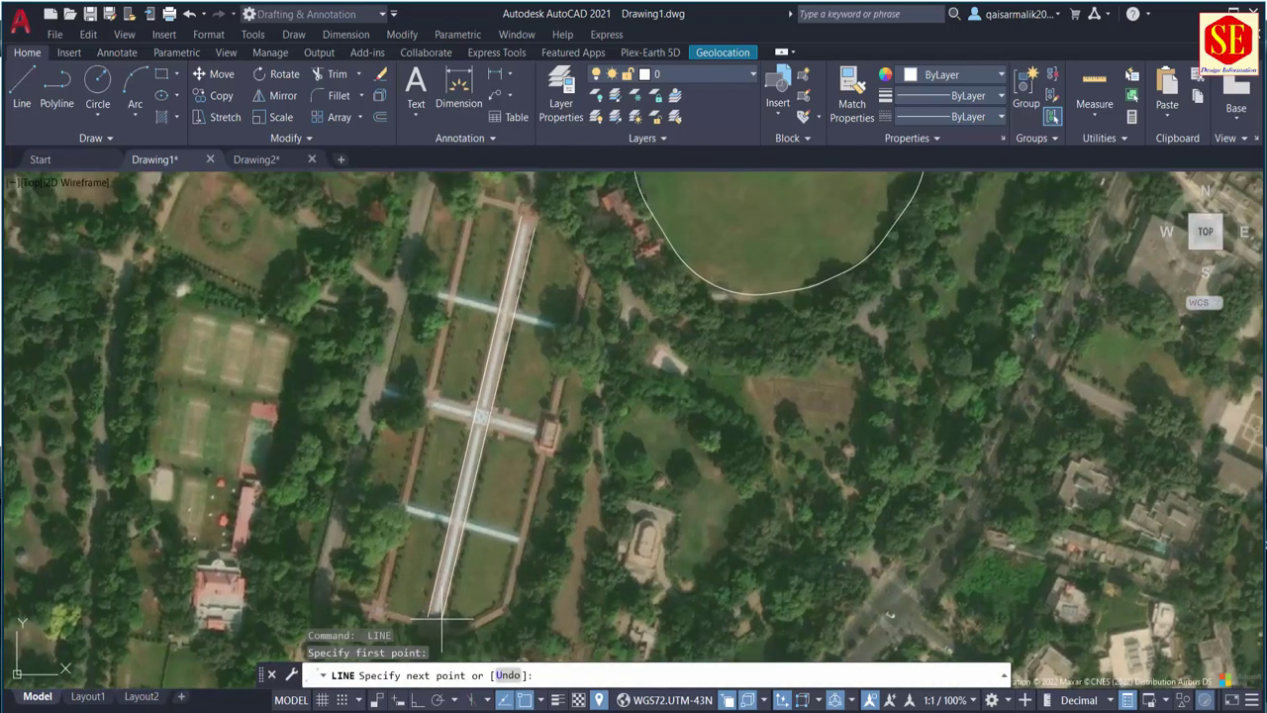
key(Return)
key(Return)
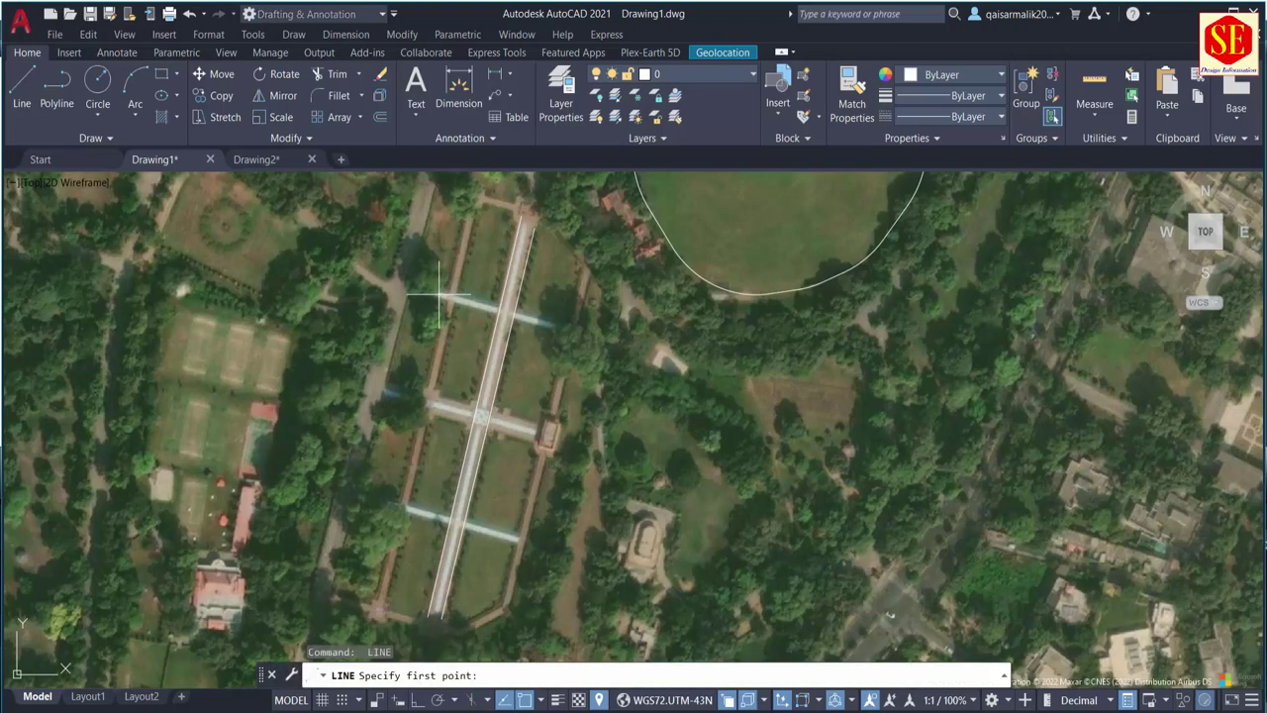
Step: Draw a line along the upper cross path from its west end to its east end
click(438, 294)
click(578, 330)
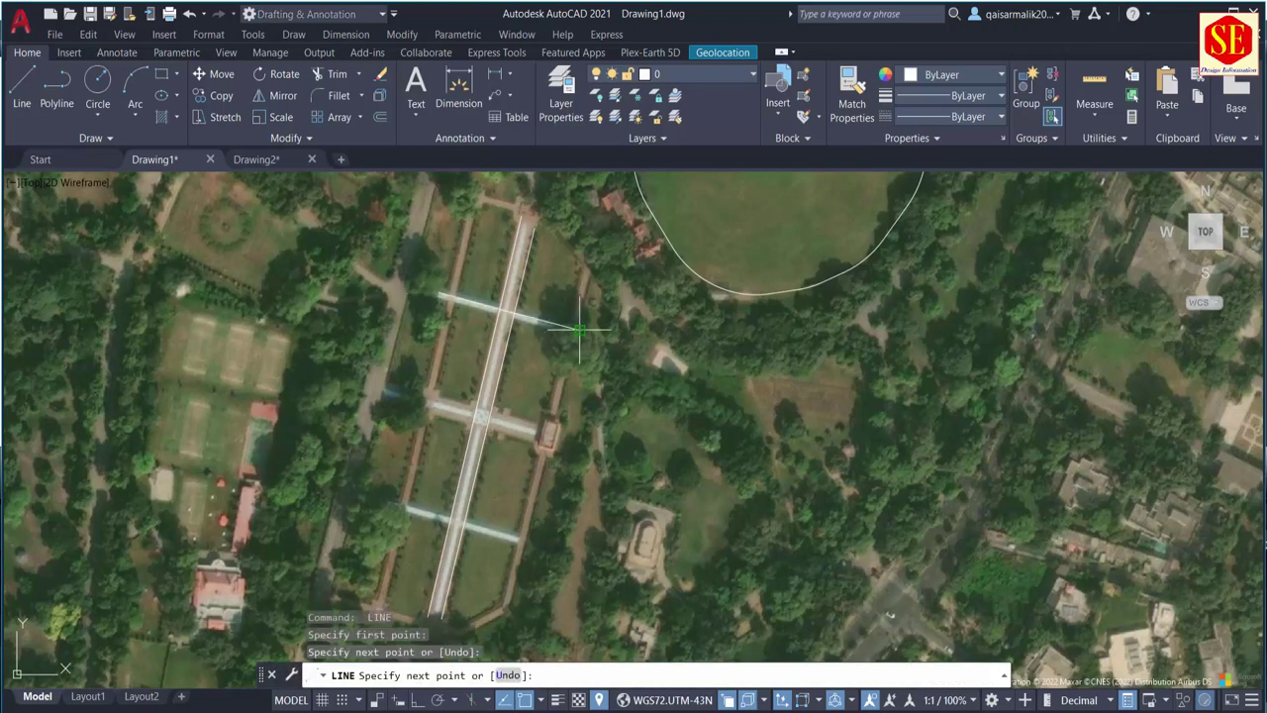
key(Return)
key(Return)
click(443, 297)
scroll(575, 331, up, 1)
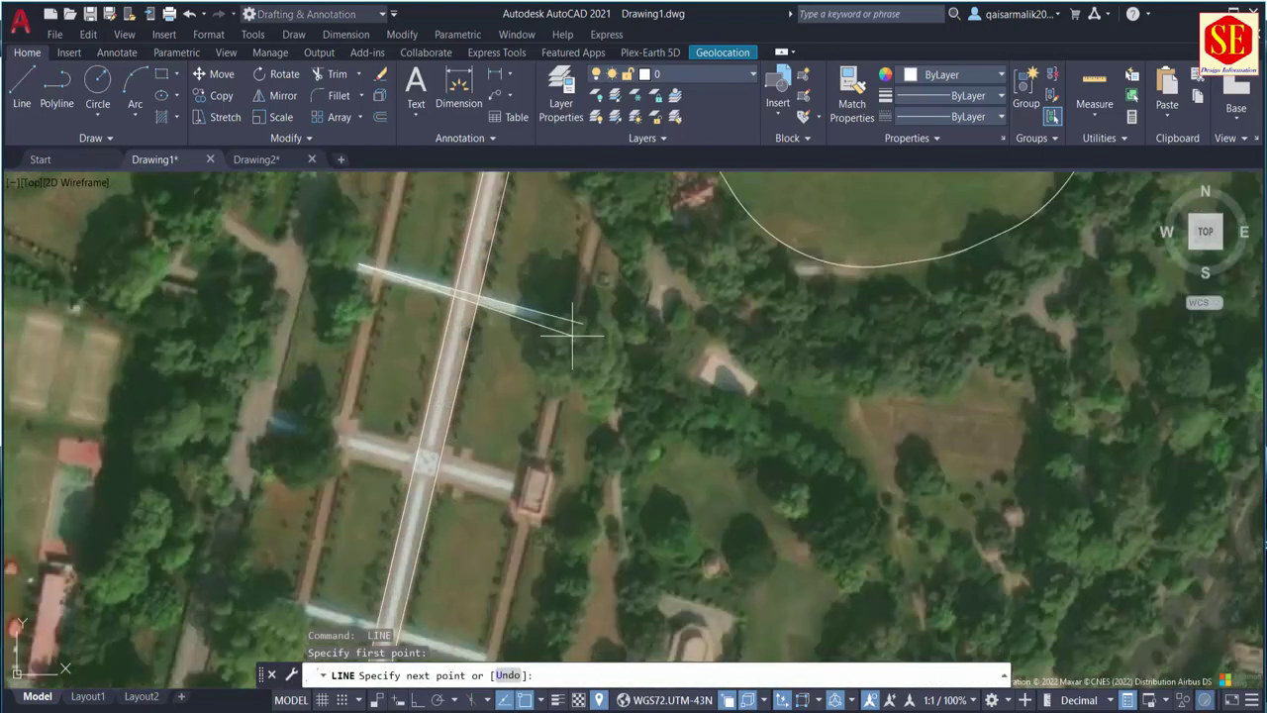
key(Escape)
Step: Abandon a second edge line on the upper cross path and bring the middle cross path into view
scroll(291, 248, up, 1)
key(Return)
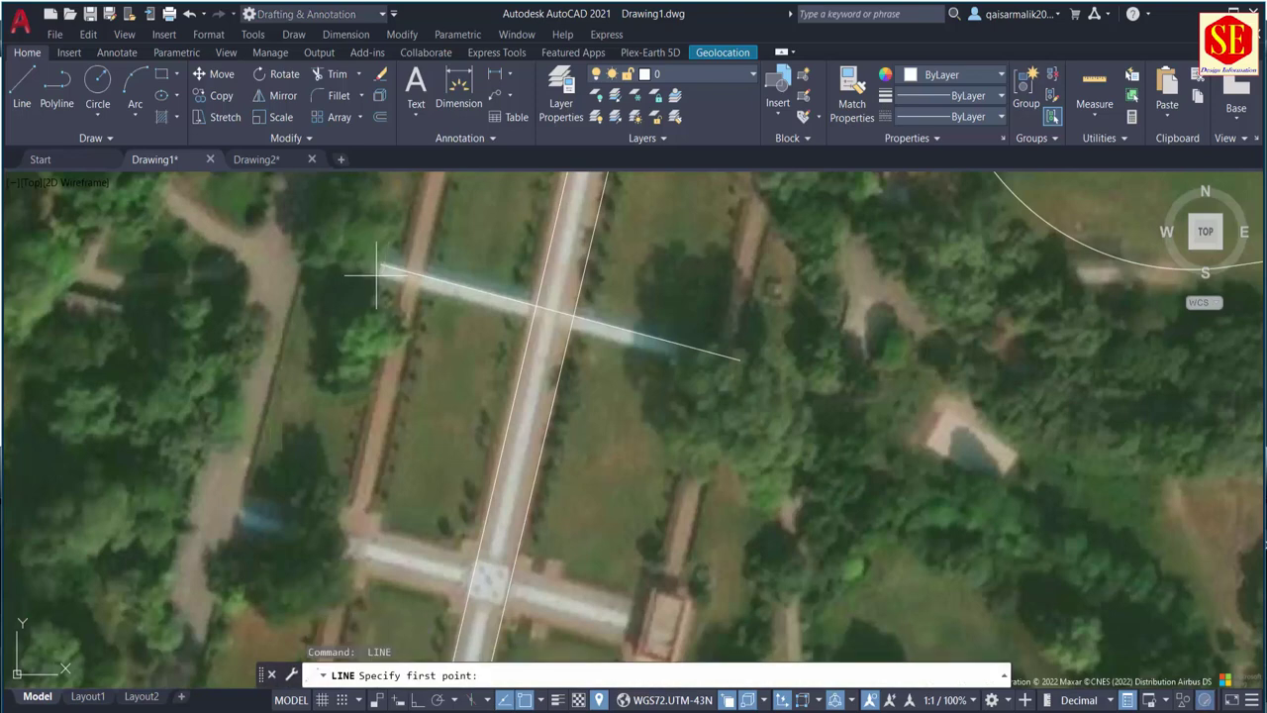
scroll(376, 275, up, 1)
click(380, 273)
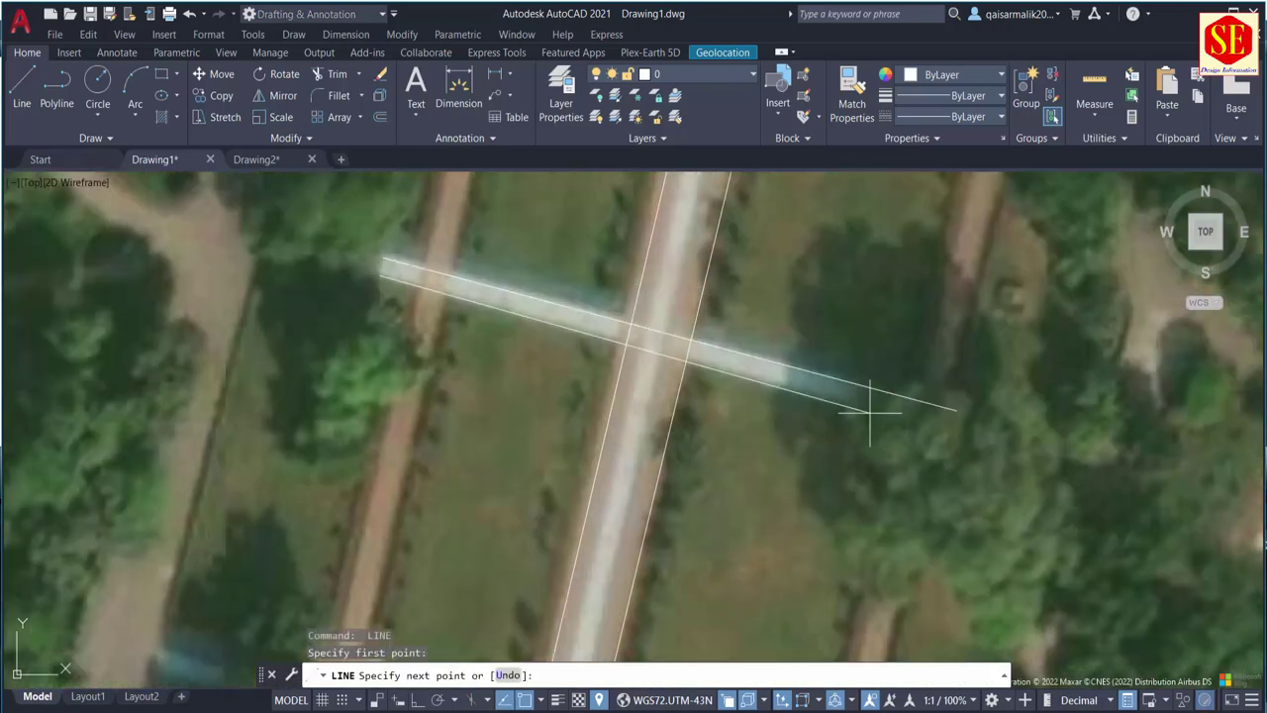
scroll(590, 337, down, 1)
middle_drag(594, 453, 608, 320)
key(Escape)
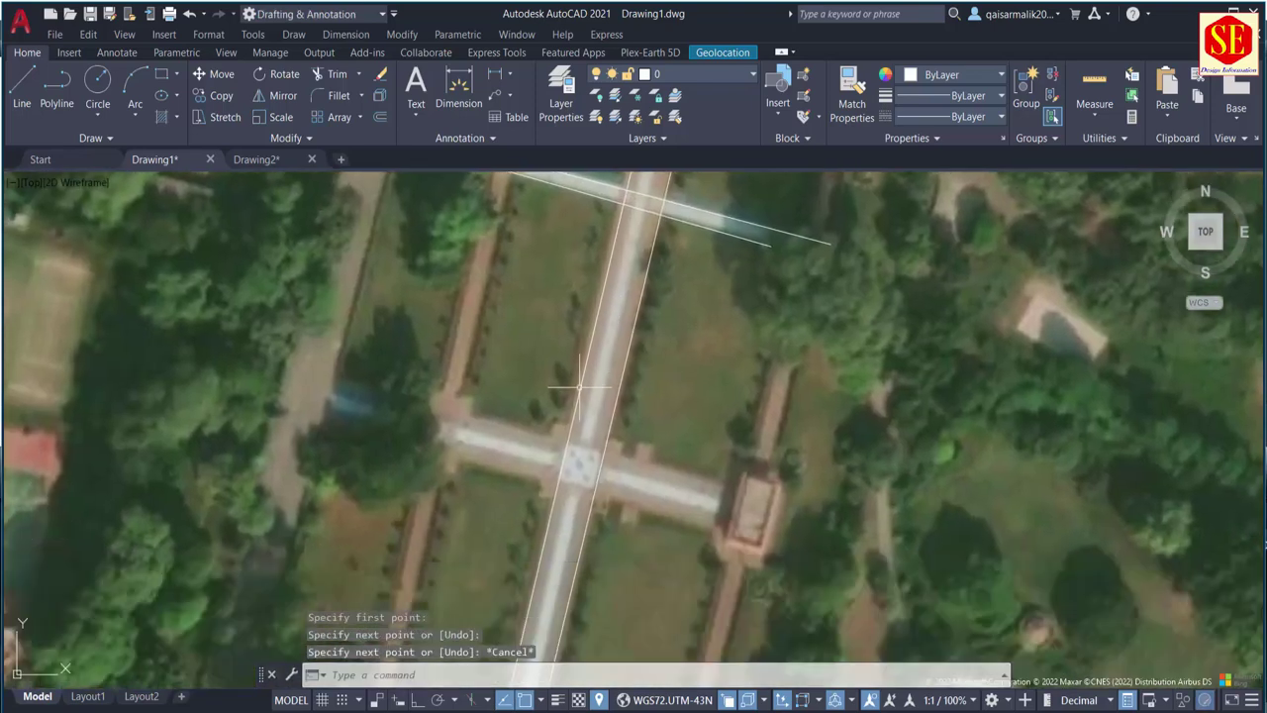
key(Return)
Step: Draw two lines along the lower cross path edges across the garden
click(456, 430)
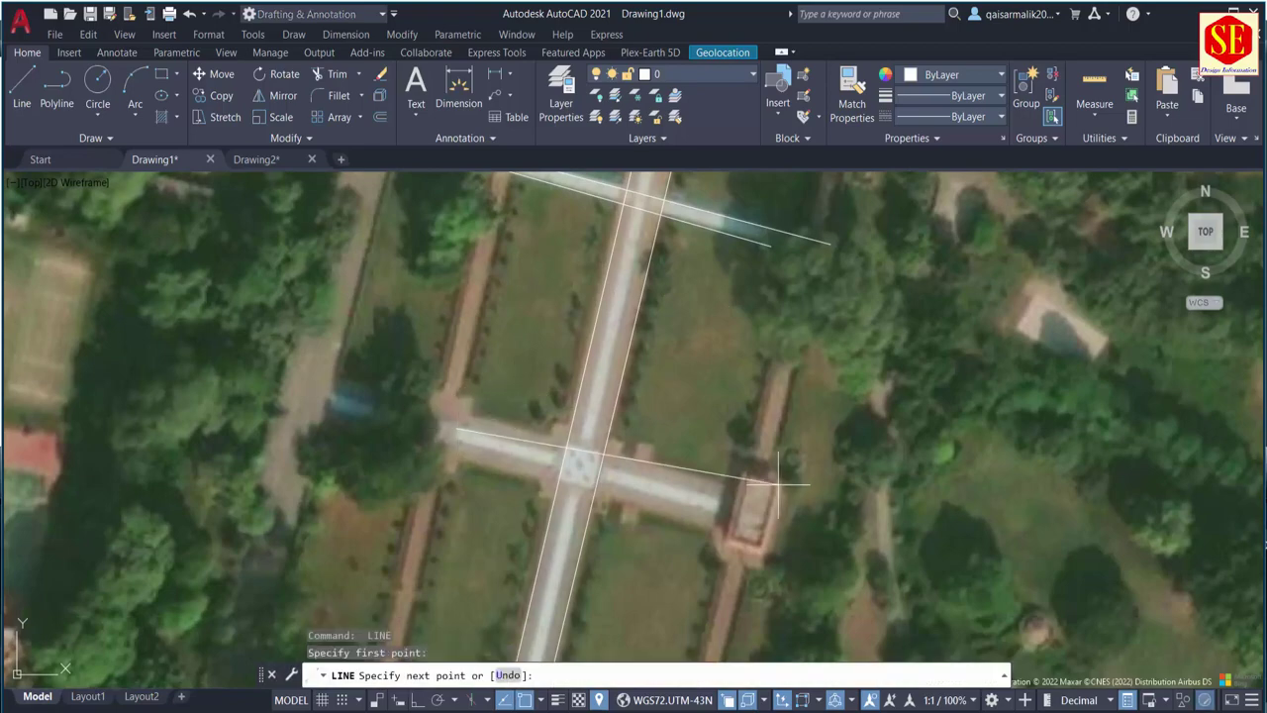
click(720, 498)
key(Escape)
scroll(503, 400, down, 3)
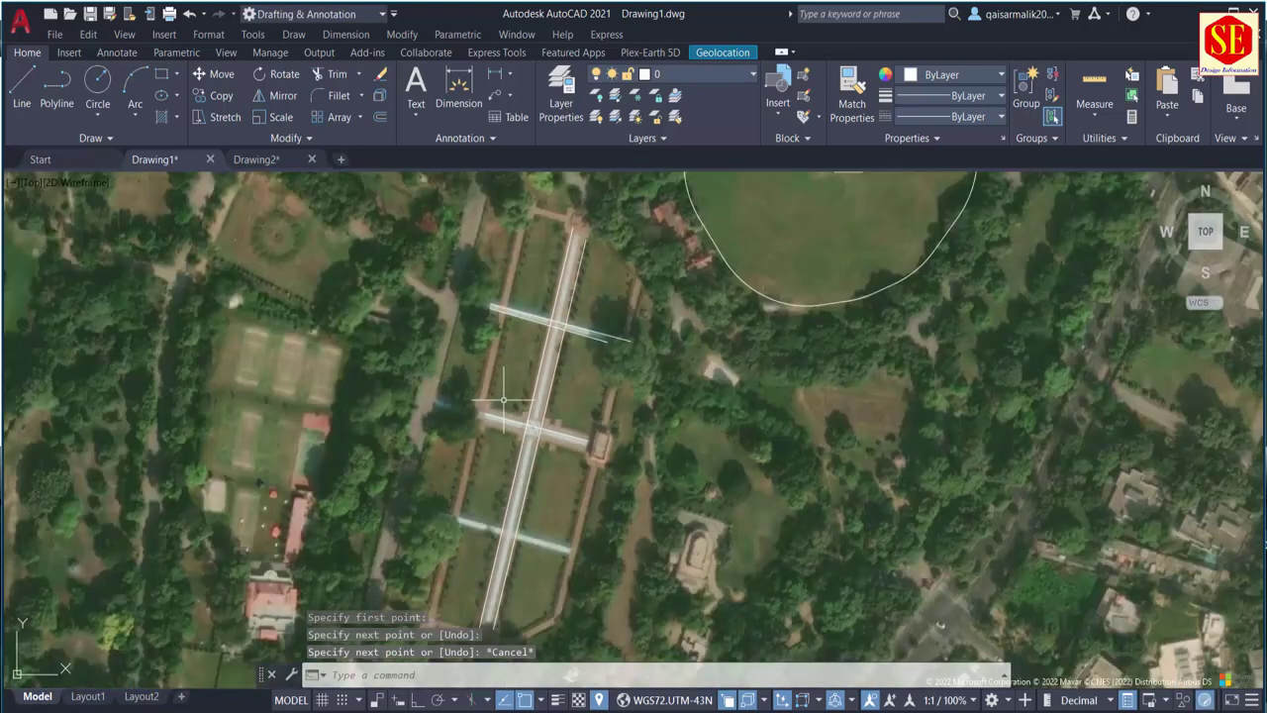
scroll(572, 394, up, 2)
key(Return)
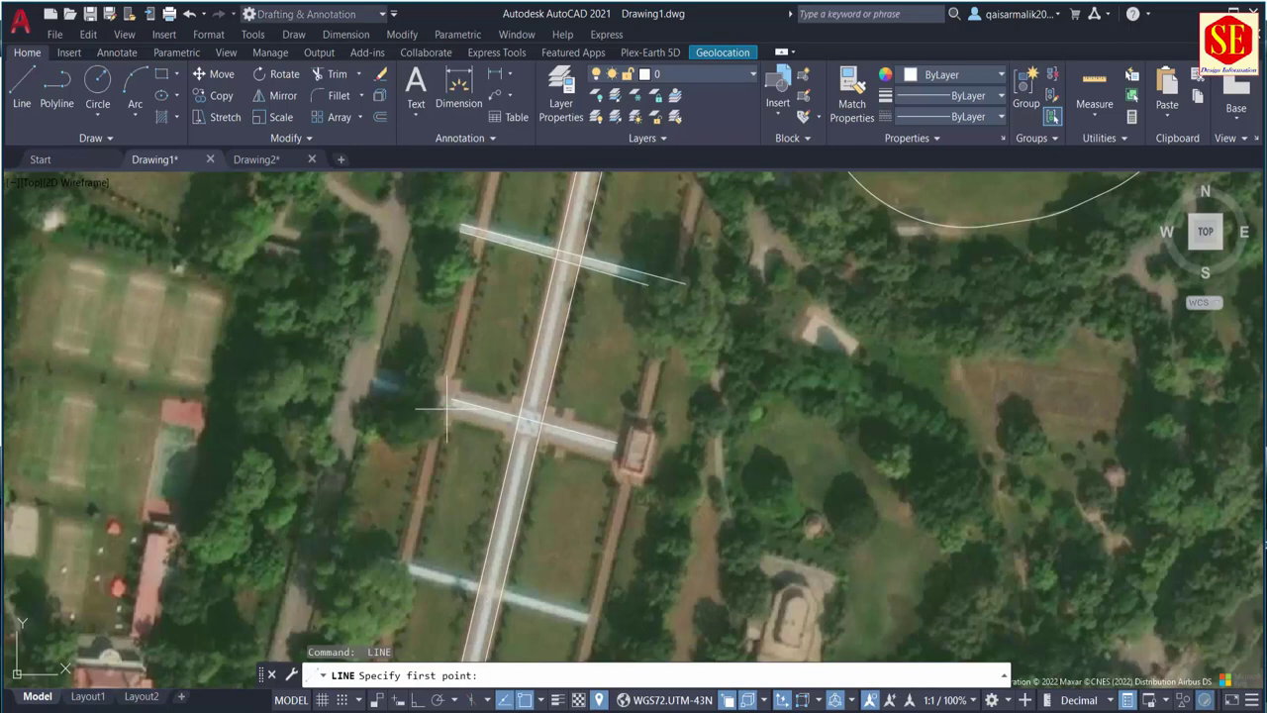
click(451, 412)
click(617, 451)
key(Escape)
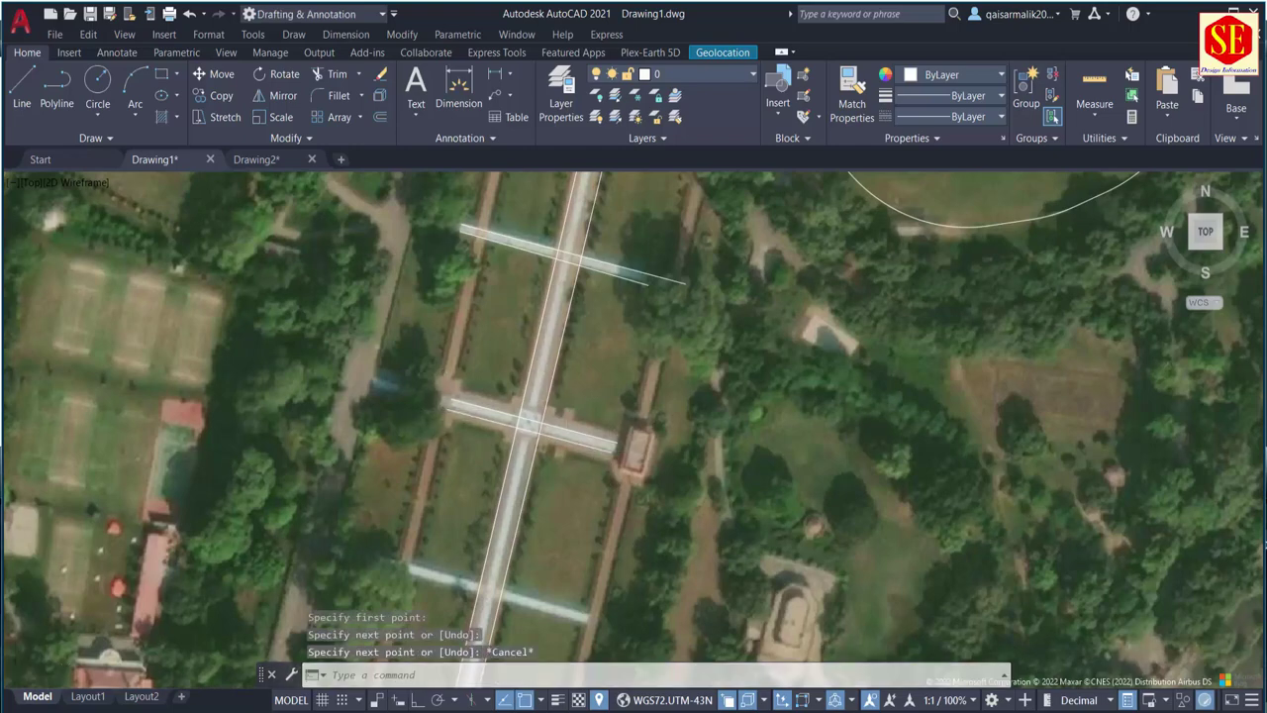
scroll(636, 350, down, 3)
Step: Outline the circular-garden plot with a PL polyline through its four corners
middle_drag(635, 350, 600, 440)
middle_drag(581, 311, 572, 426)
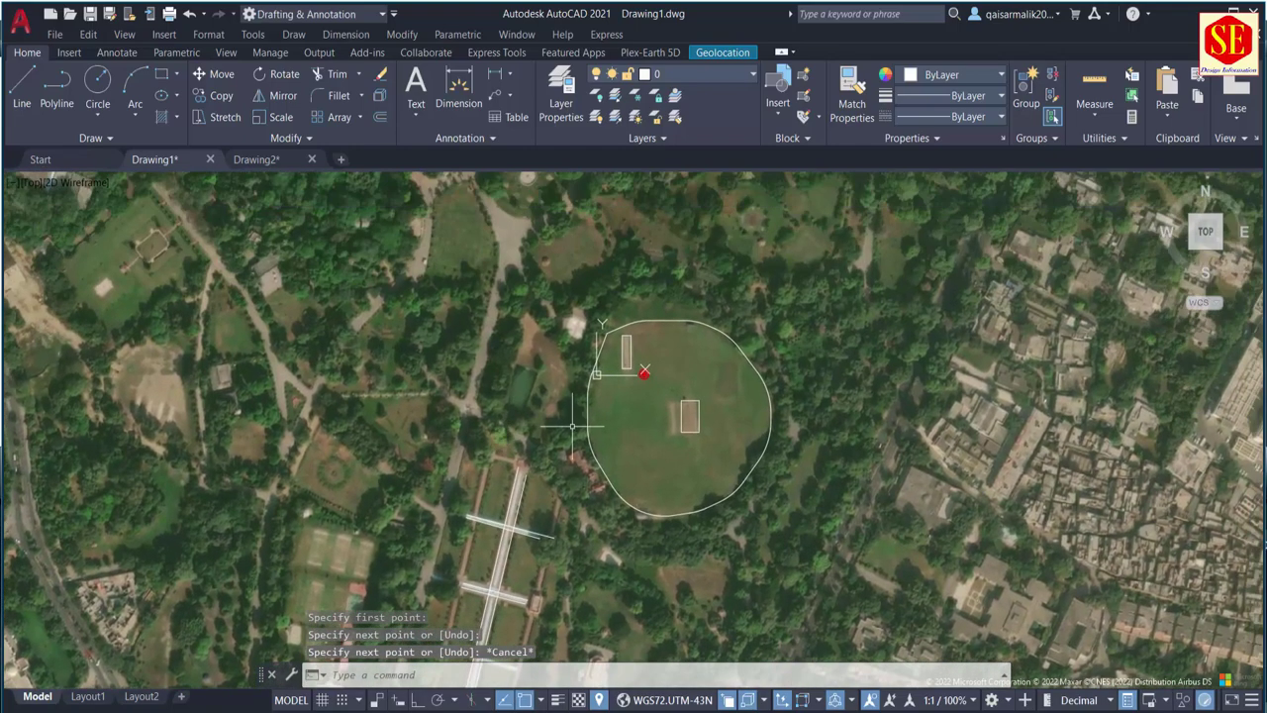
middle_drag(712, 361, 547, 385)
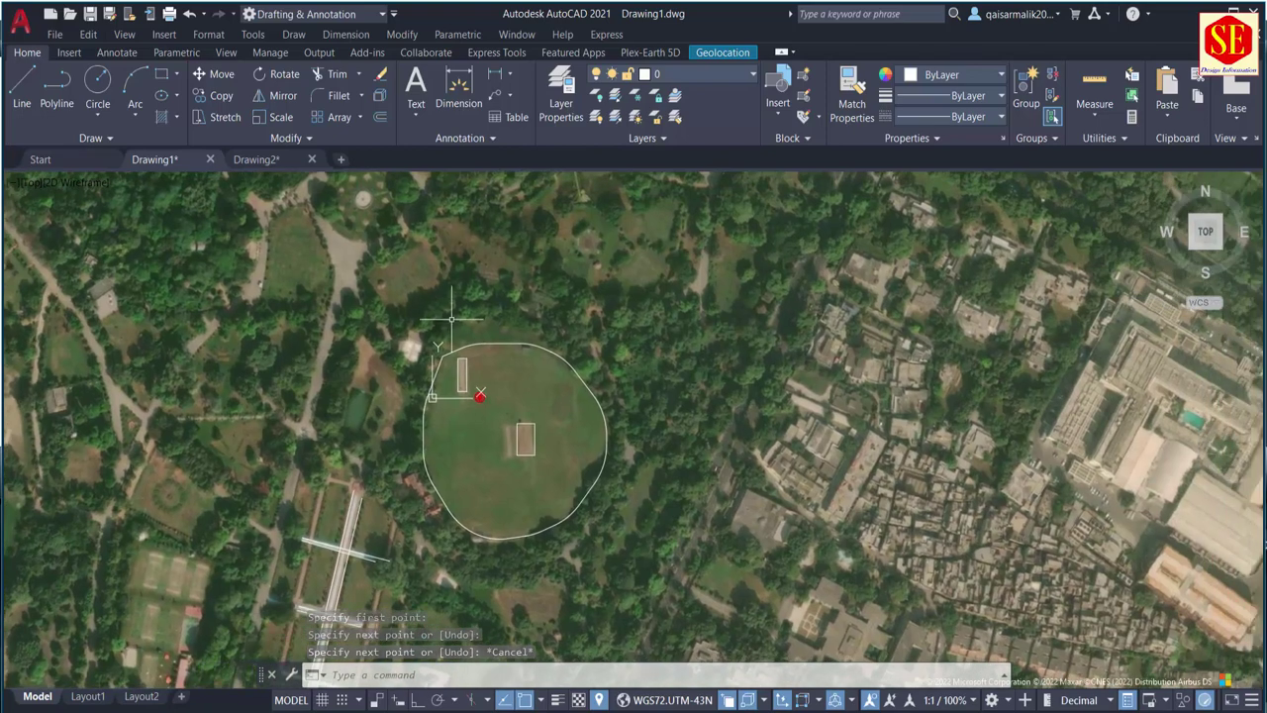
middle_drag(452, 319, 615, 410)
middle_drag(307, 535, 468, 439)
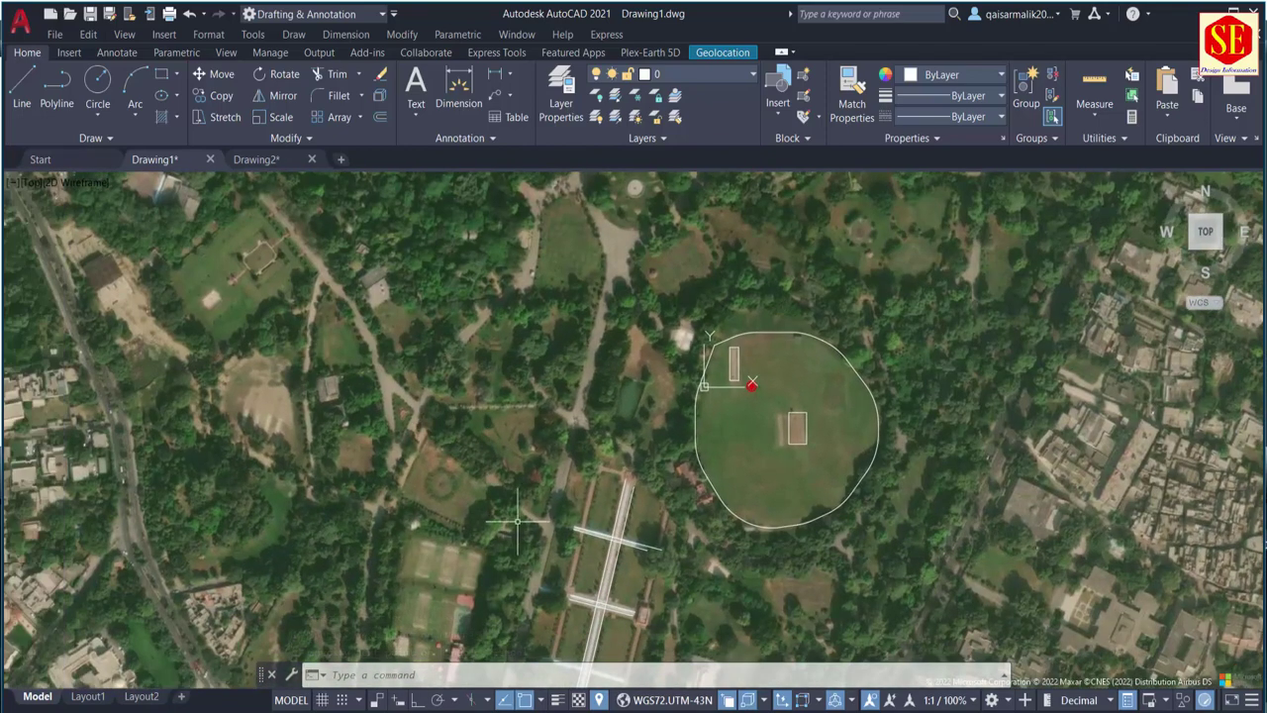
middle_drag(516, 521, 578, 397)
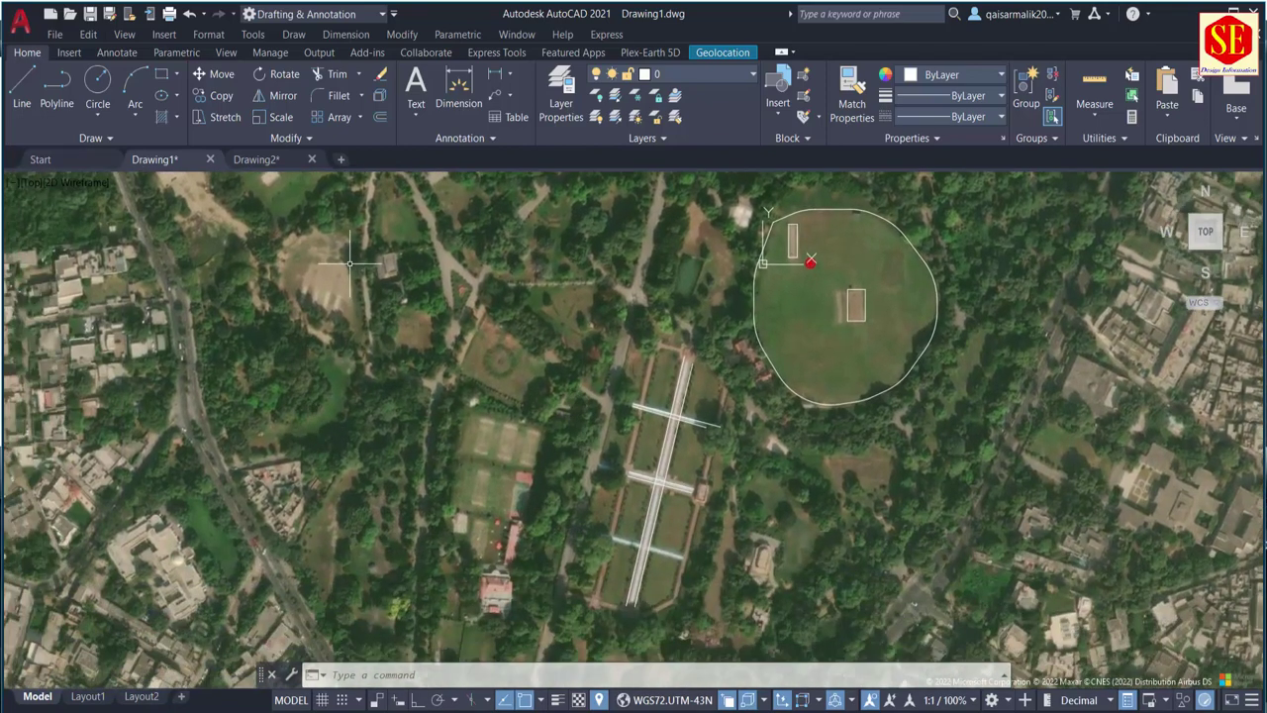
scroll(500, 341, up, 3)
scroll(495, 351, up, 2)
scroll(476, 372, up, 2)
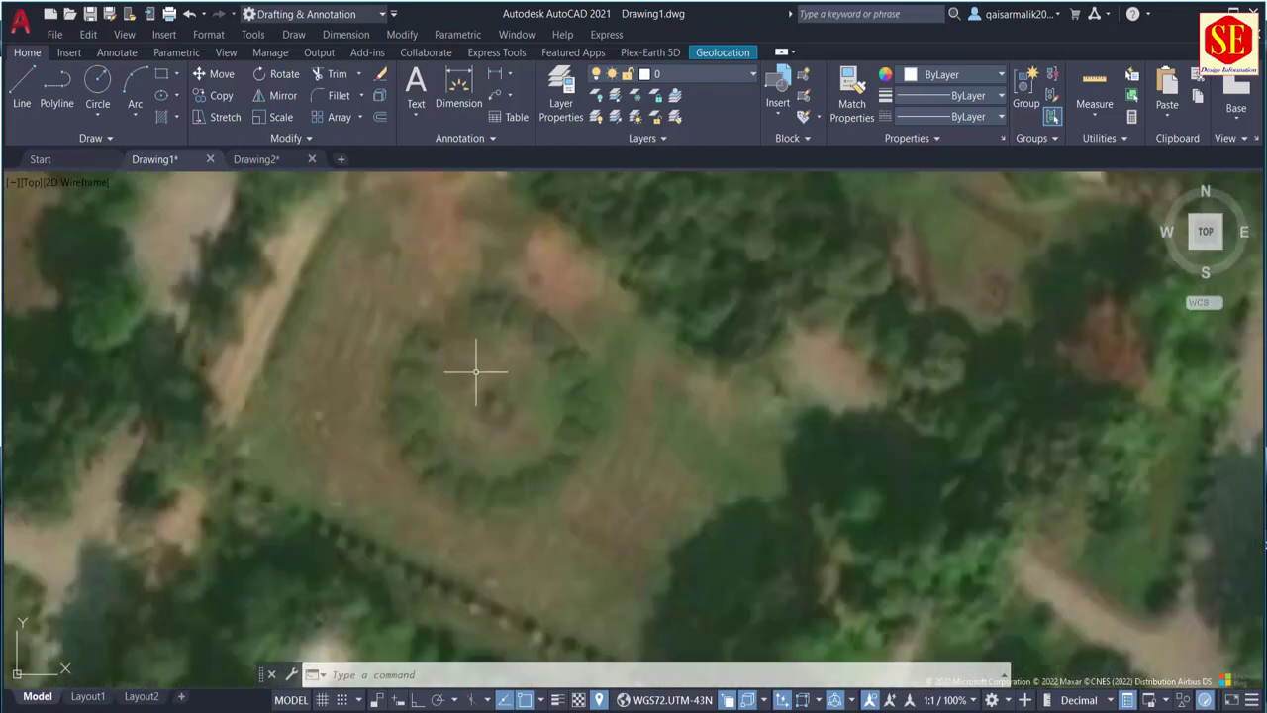
scroll(484, 359, down, 2)
text(pl)
key(Return)
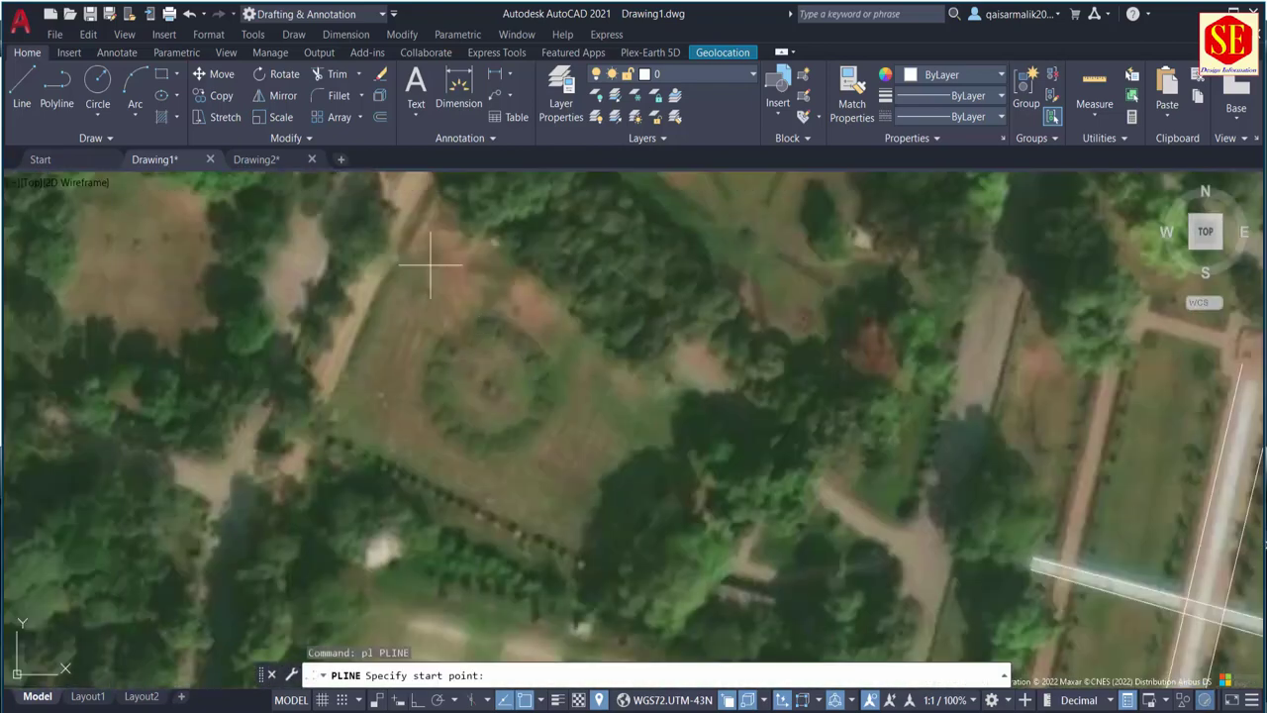
click(438, 178)
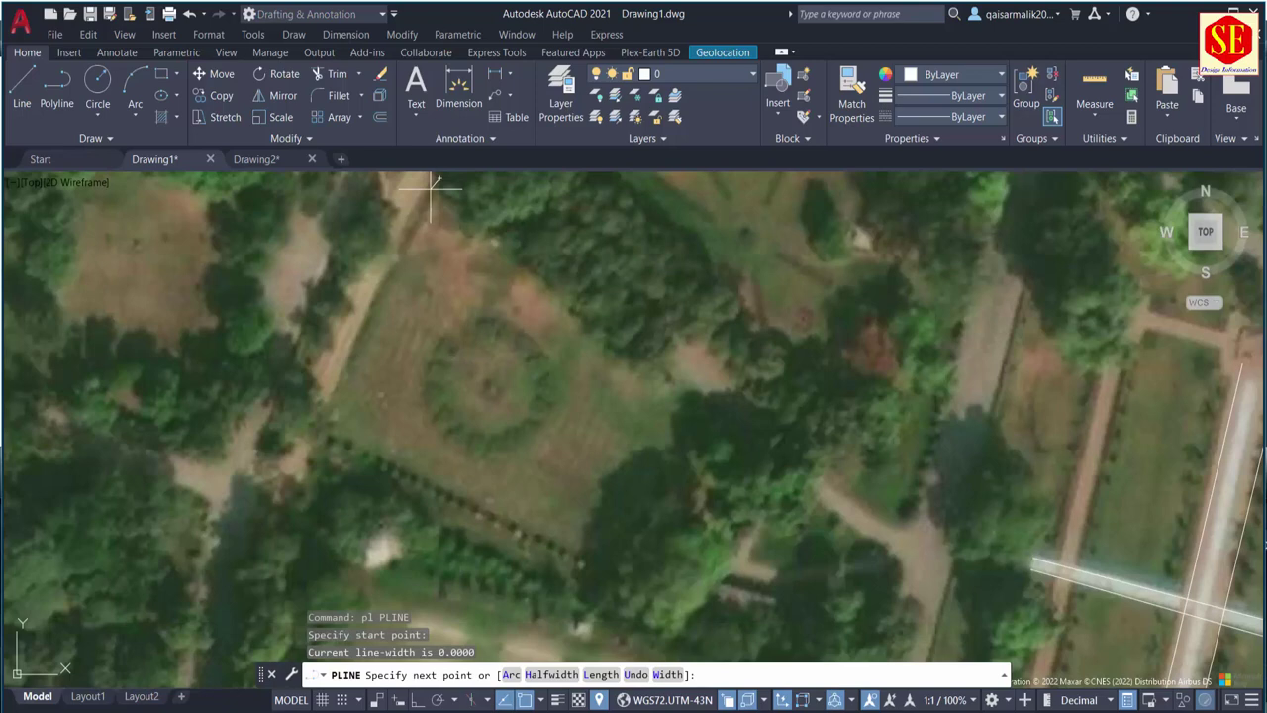
click(312, 429)
click(582, 615)
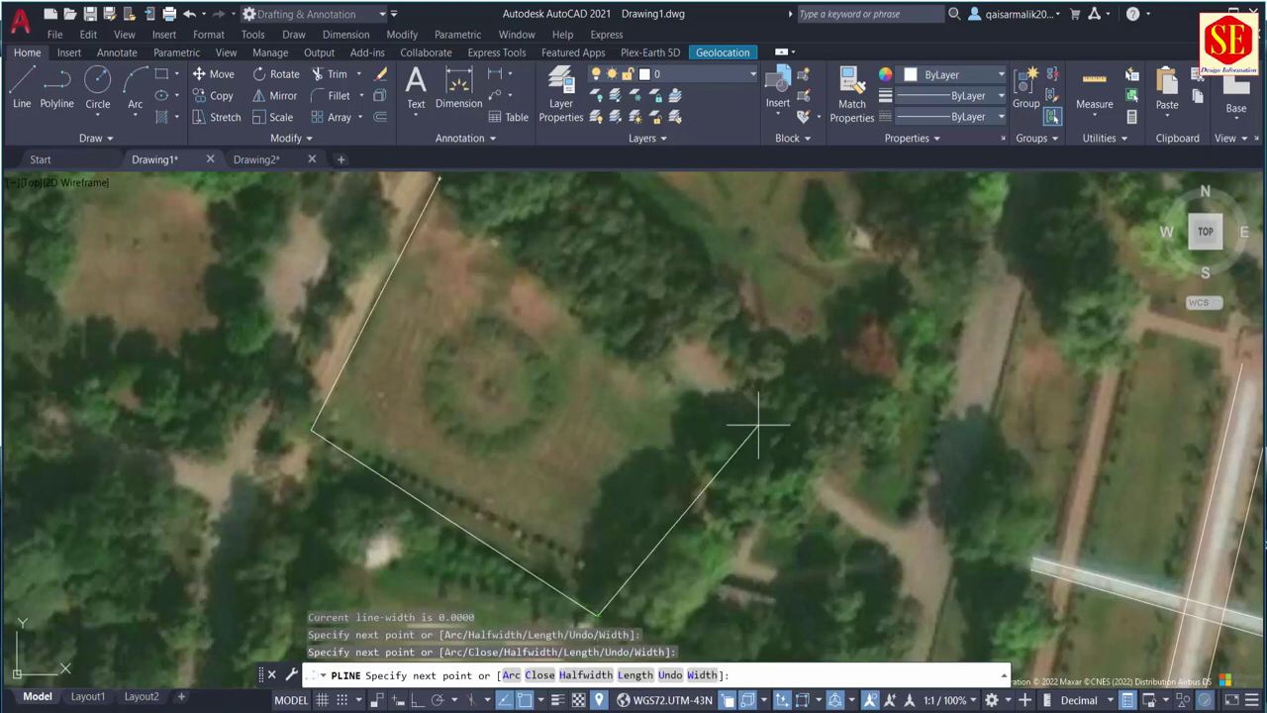
click(804, 365)
middle_drag(770, 350, 816, 551)
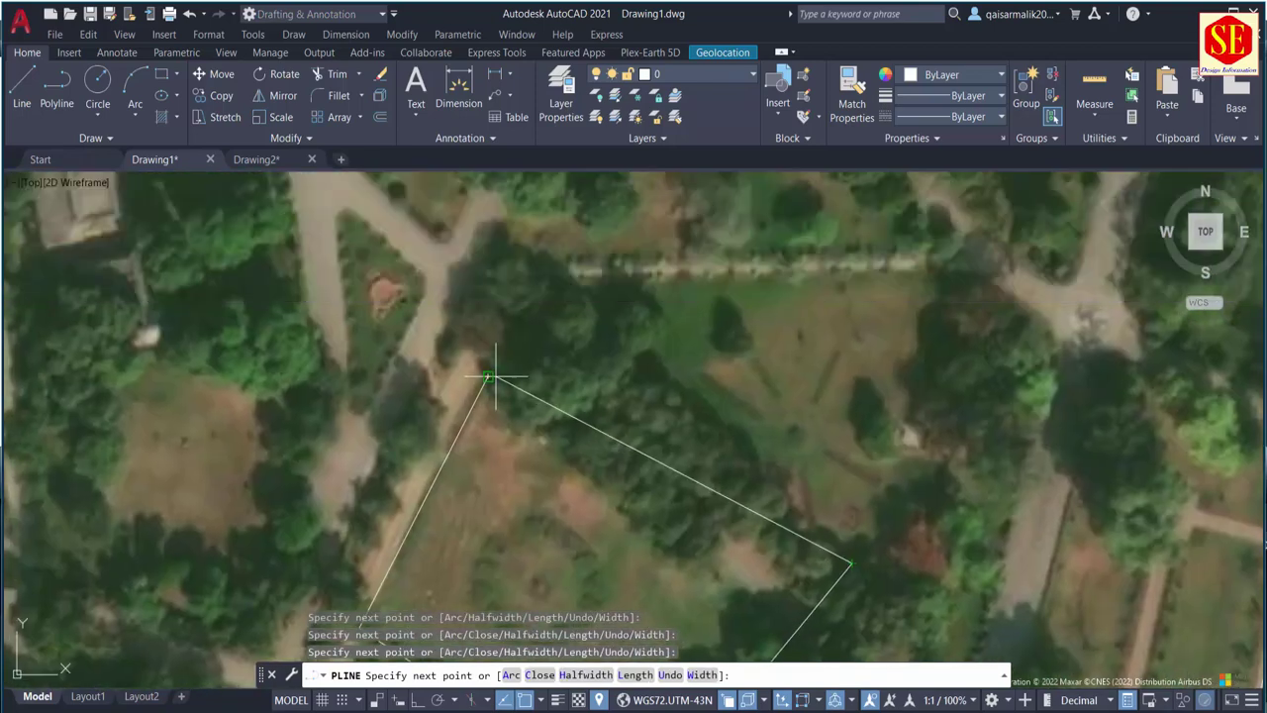
key(Escape)
Step: Trace the path north of the plot with a two-point polyline, west end to east end
middle_drag(572, 348, 479, 513)
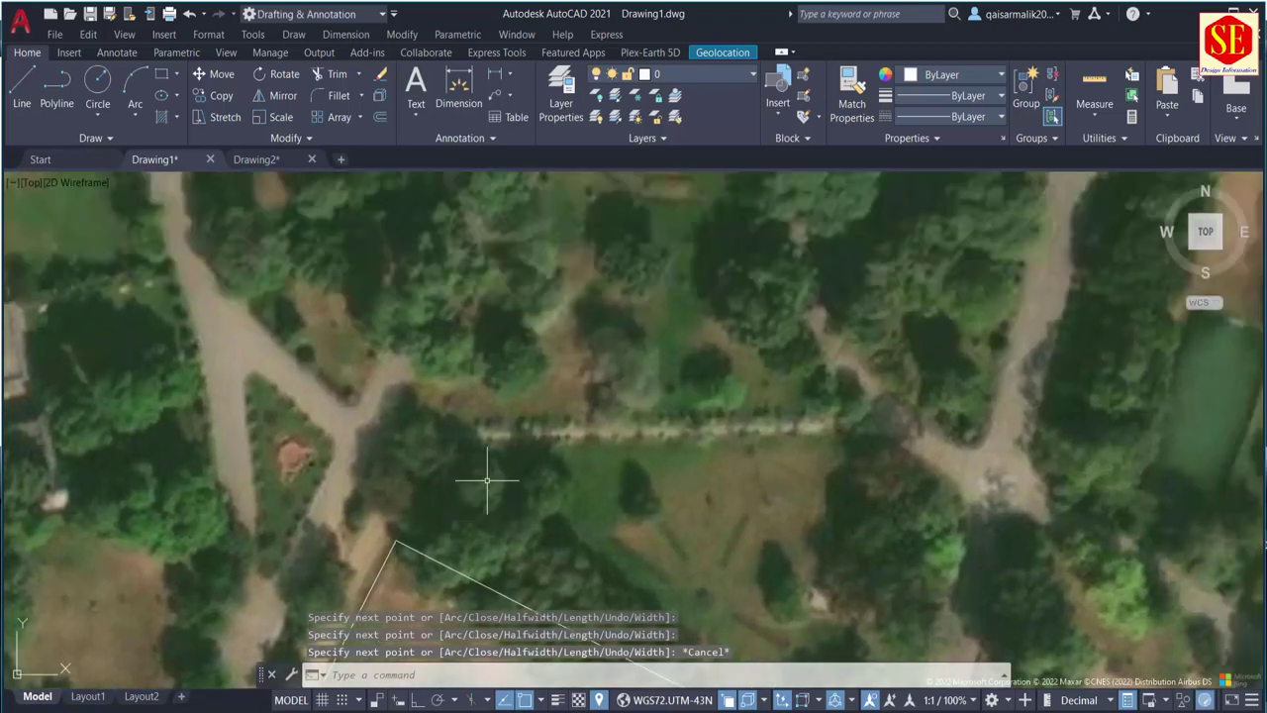
key(Return)
click(367, 433)
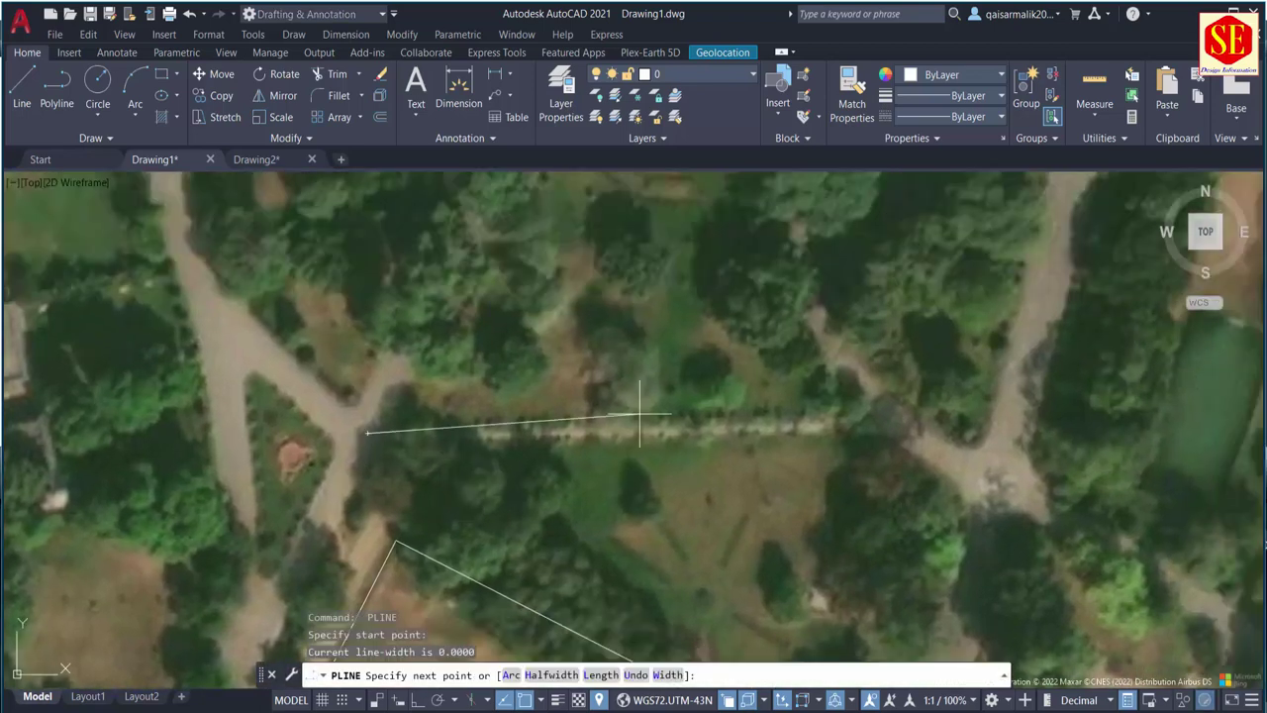
click(904, 419)
key(Escape)
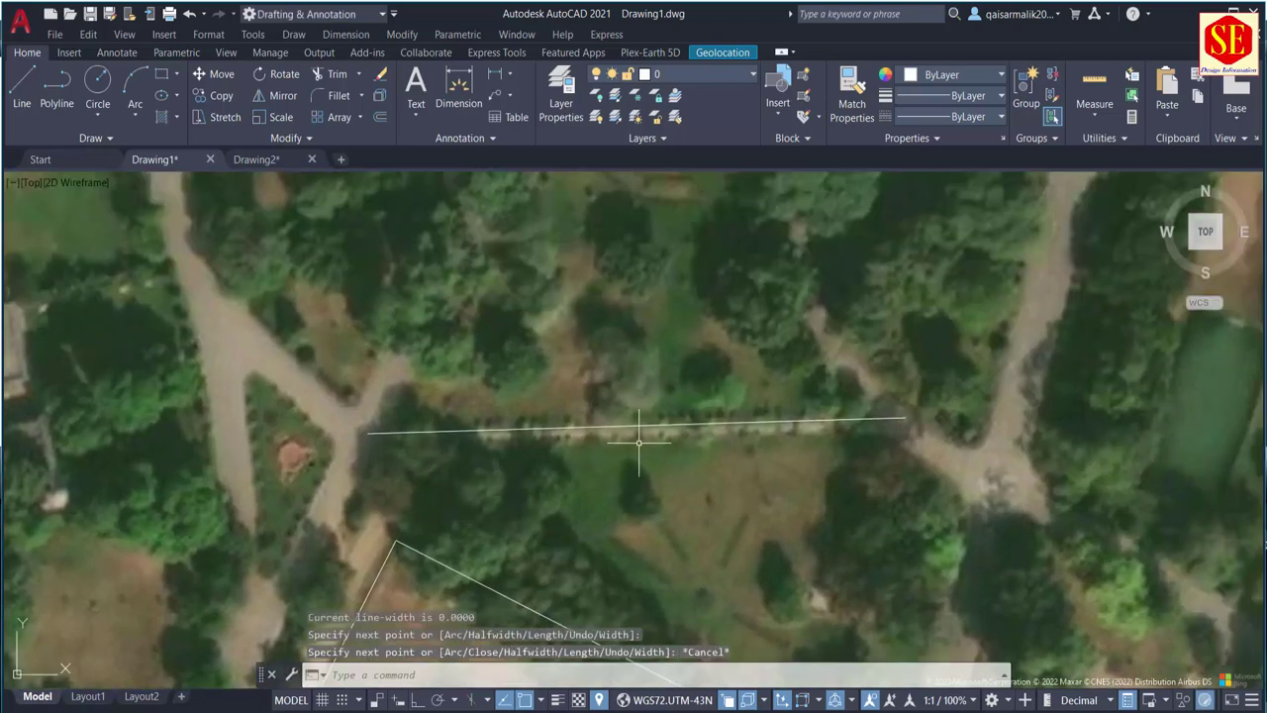
scroll(639, 442, down, 2)
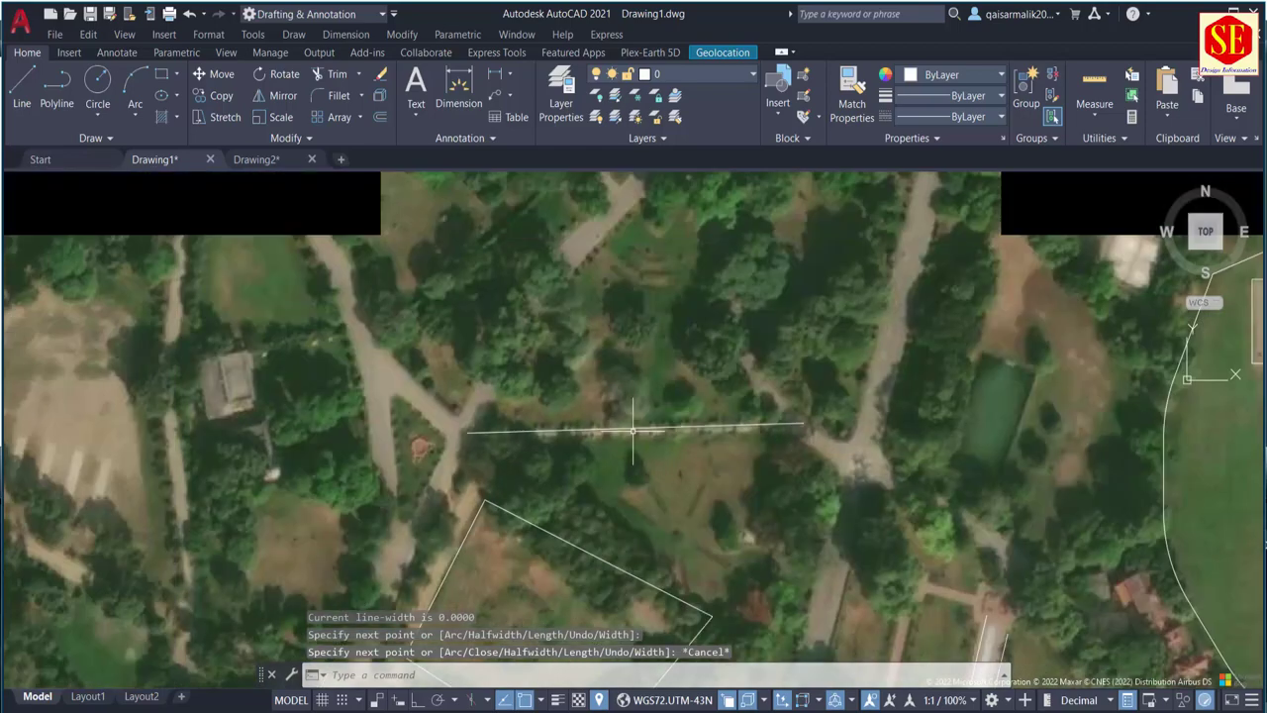
scroll(638, 443, down, 1)
scroll(638, 443, down, 1)
Step: Zoom out and pan to frame the traced ground, pitches, walkways and lawn, then show the Insert tools
scroll(688, 340, down, 2)
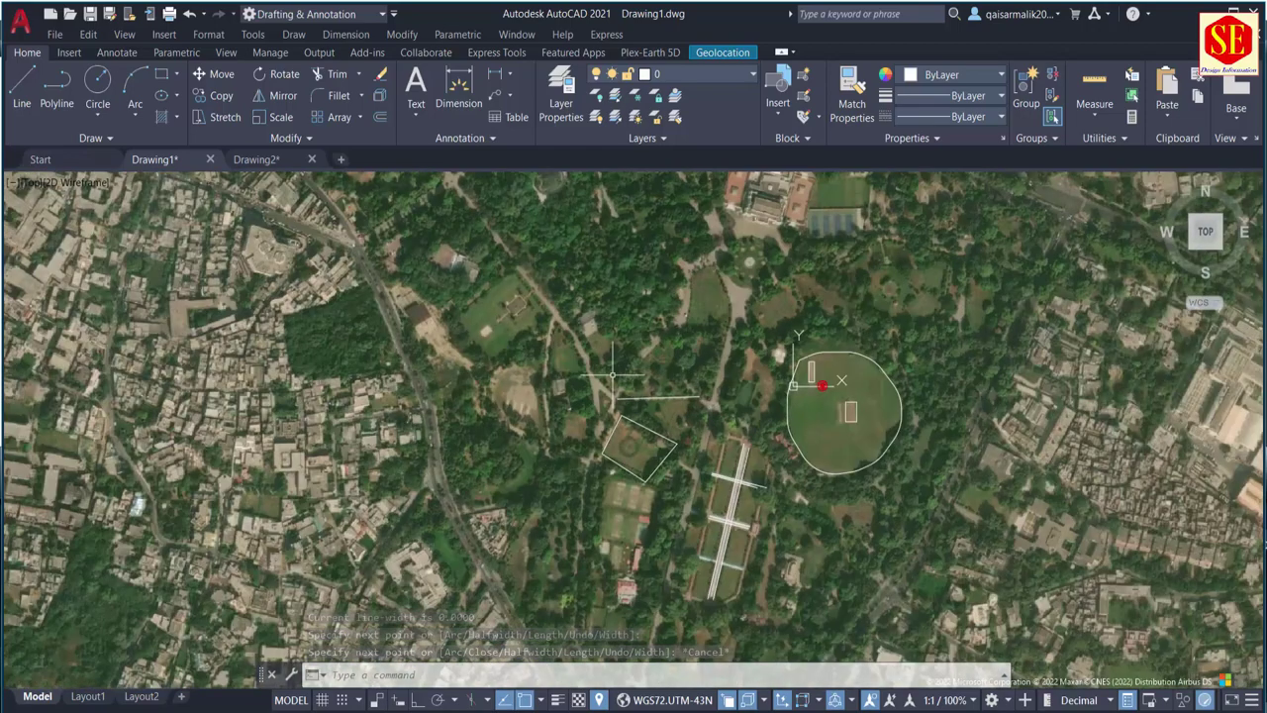
middle_drag(772, 257, 797, 402)
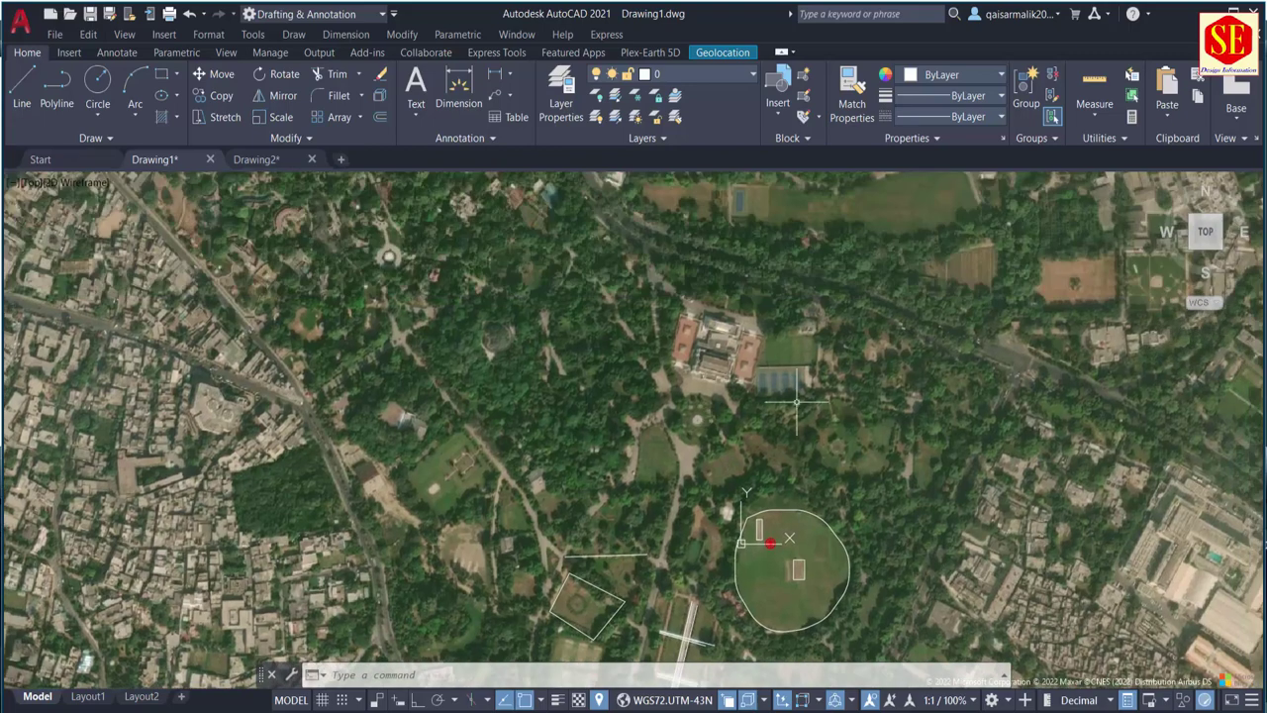
middle_drag(875, 533, 838, 386)
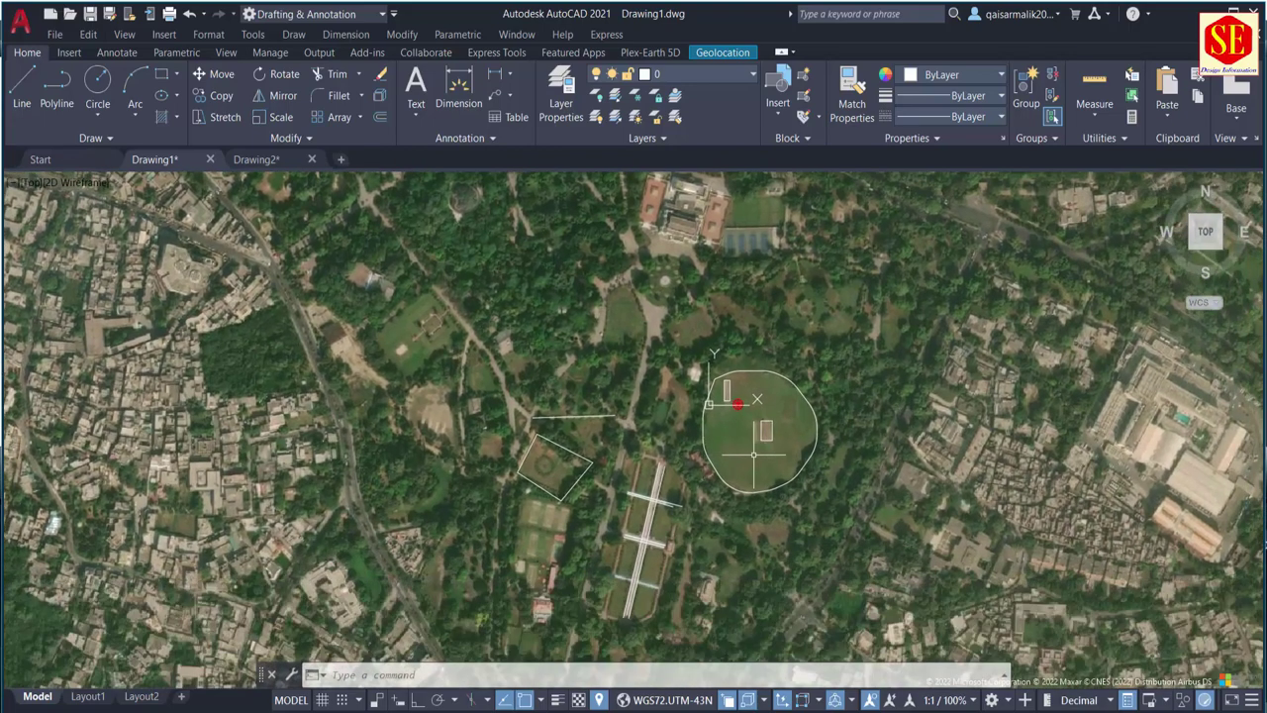
scroll(736, 435, up, 2)
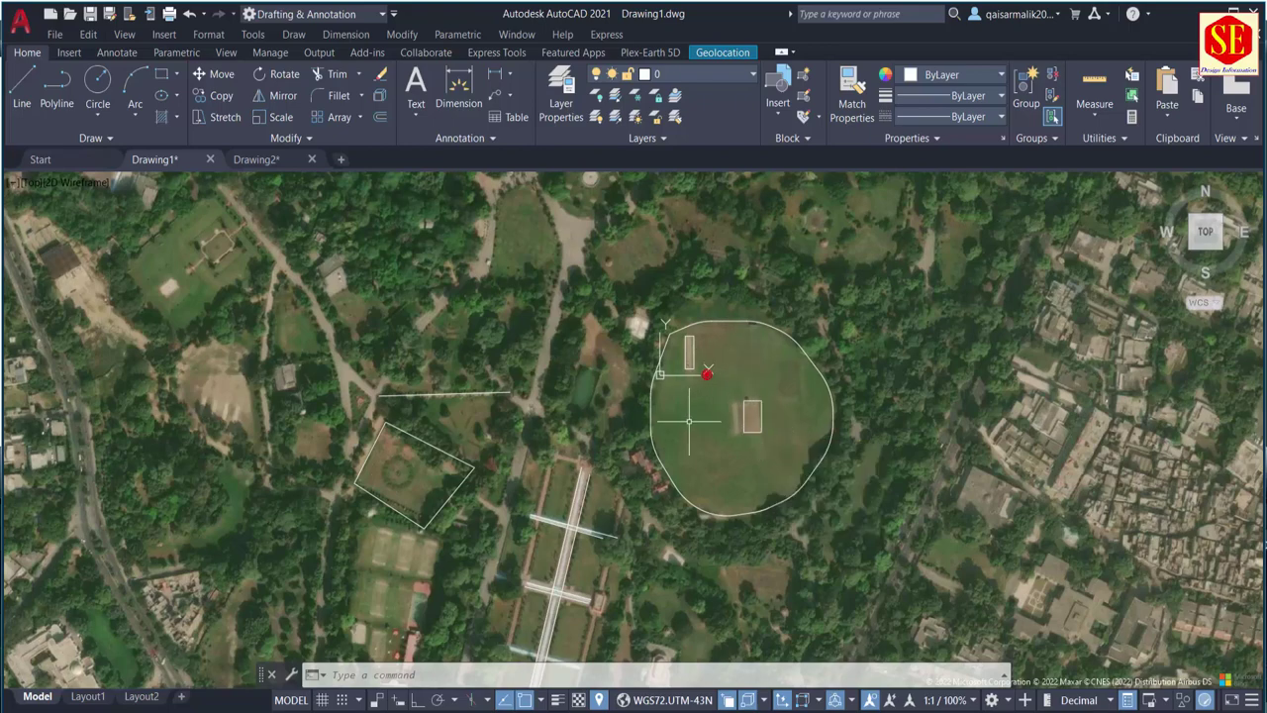
middle_drag(707, 371, 597, 257)
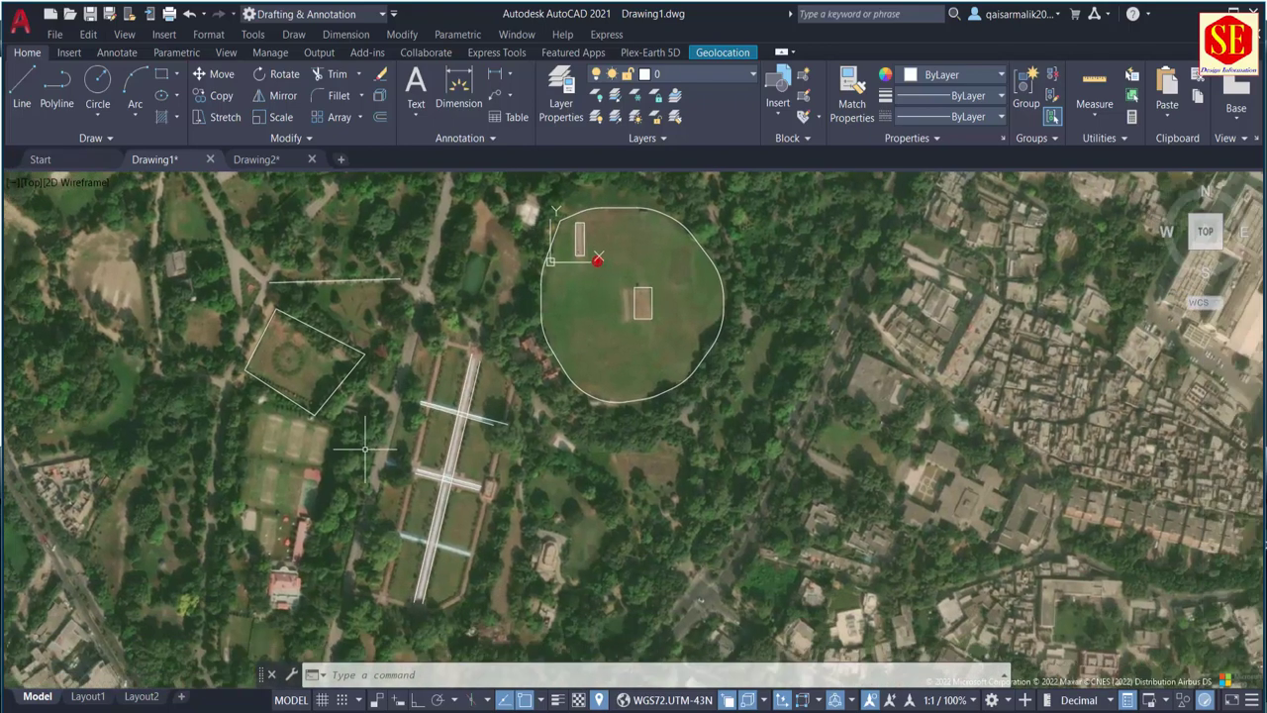
middle_drag(366, 448, 524, 454)
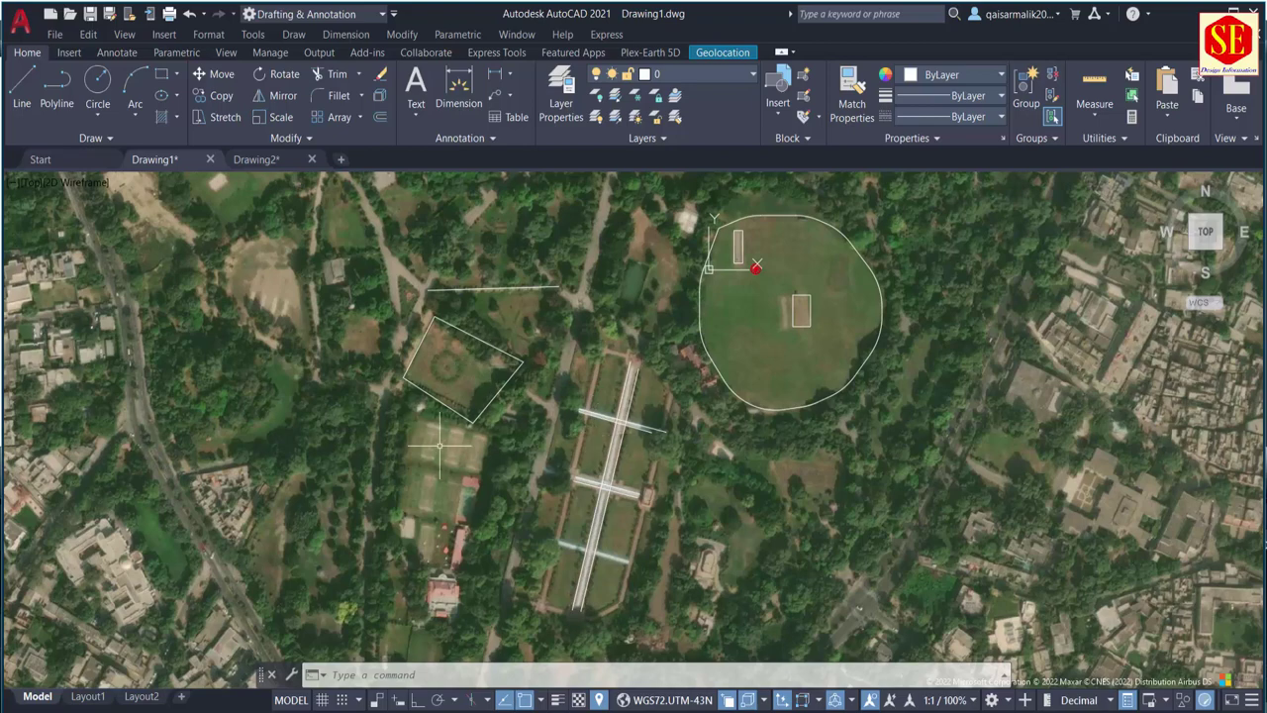
click(68, 52)
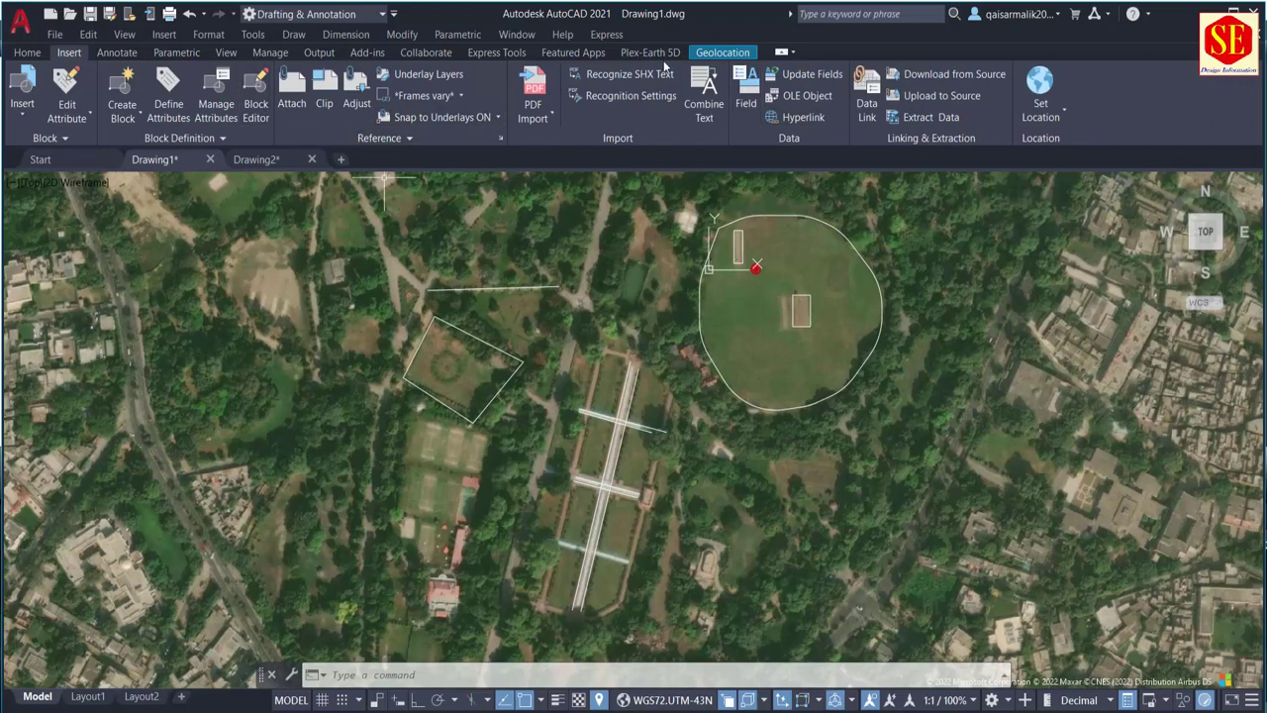
Step: Switch the Geolocation online map to Map Off, then back to Map Aerial
click(733, 56)
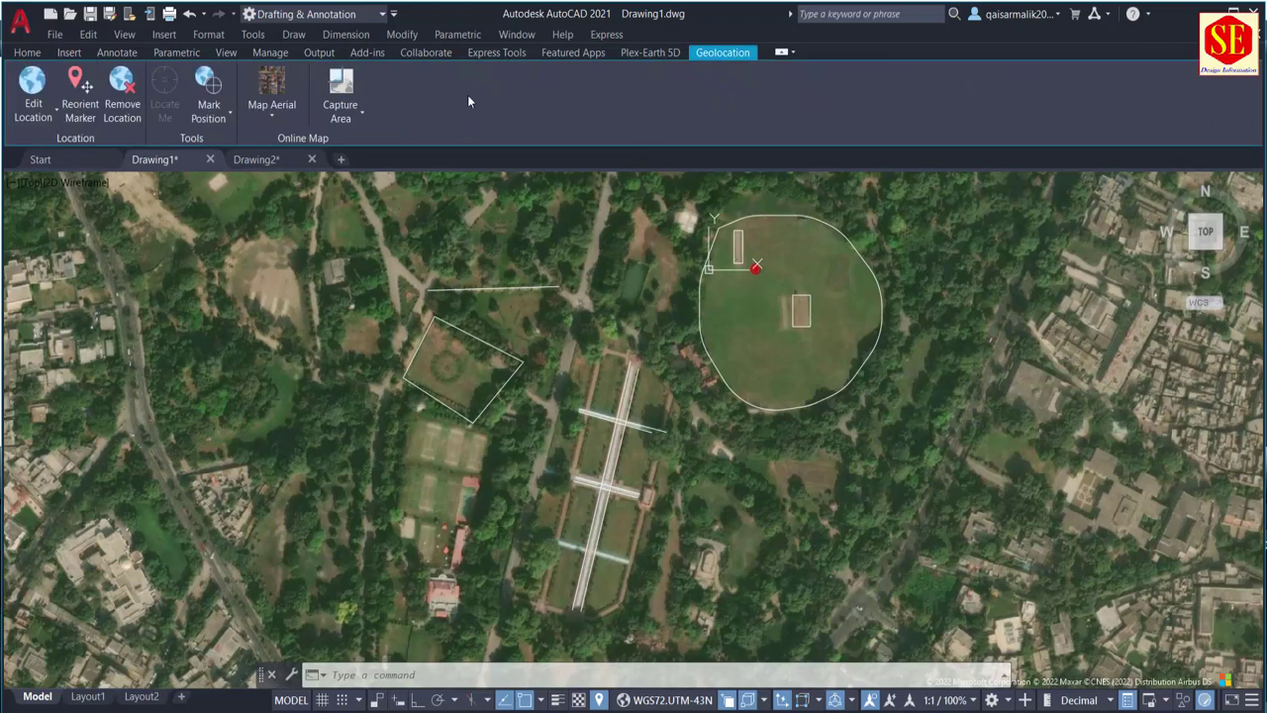
click(275, 122)
click(283, 249)
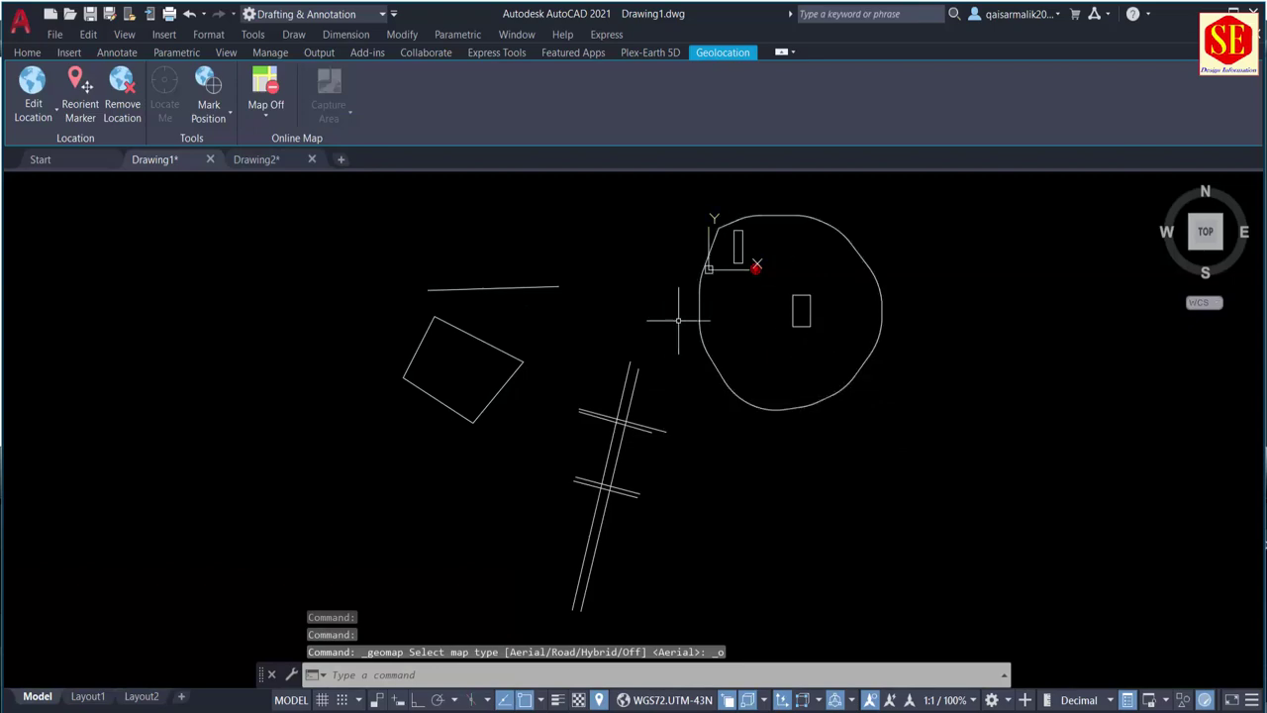
click(266, 115)
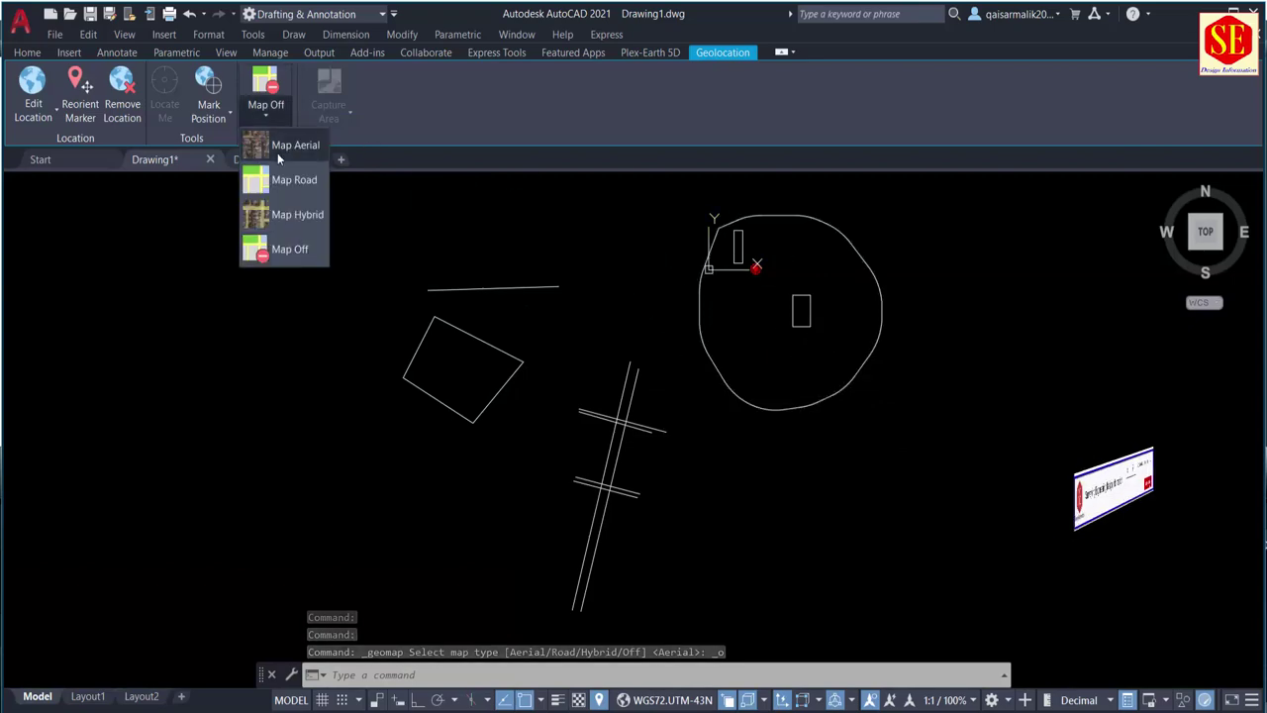
click(294, 145)
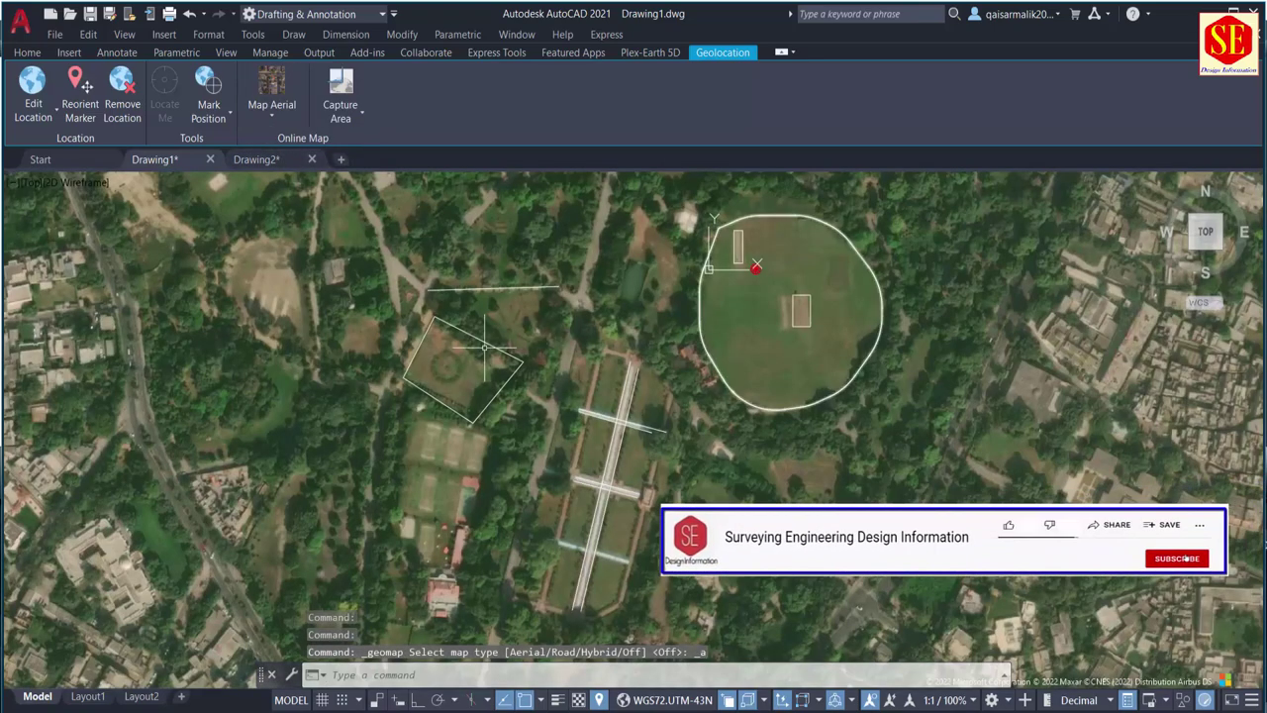
scroll(627, 473, down, 2)
scroll(712, 401, up, 2)
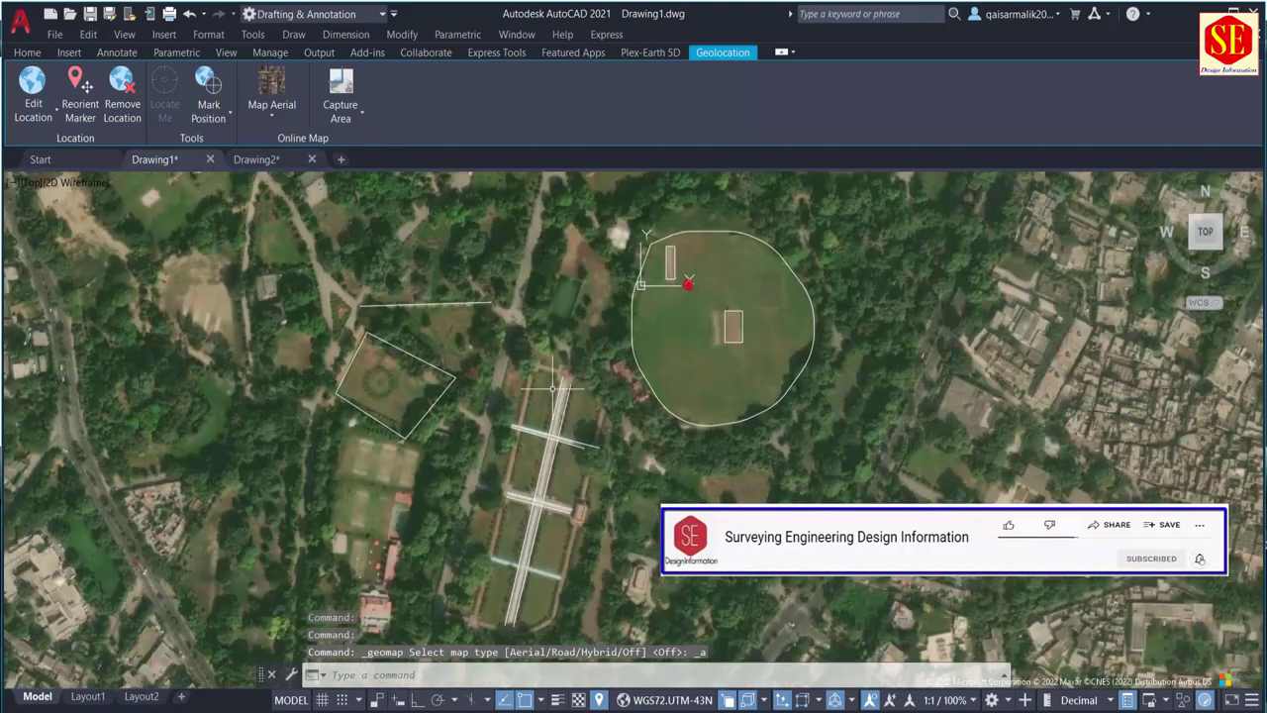
middle_drag(443, 334, 489, 461)
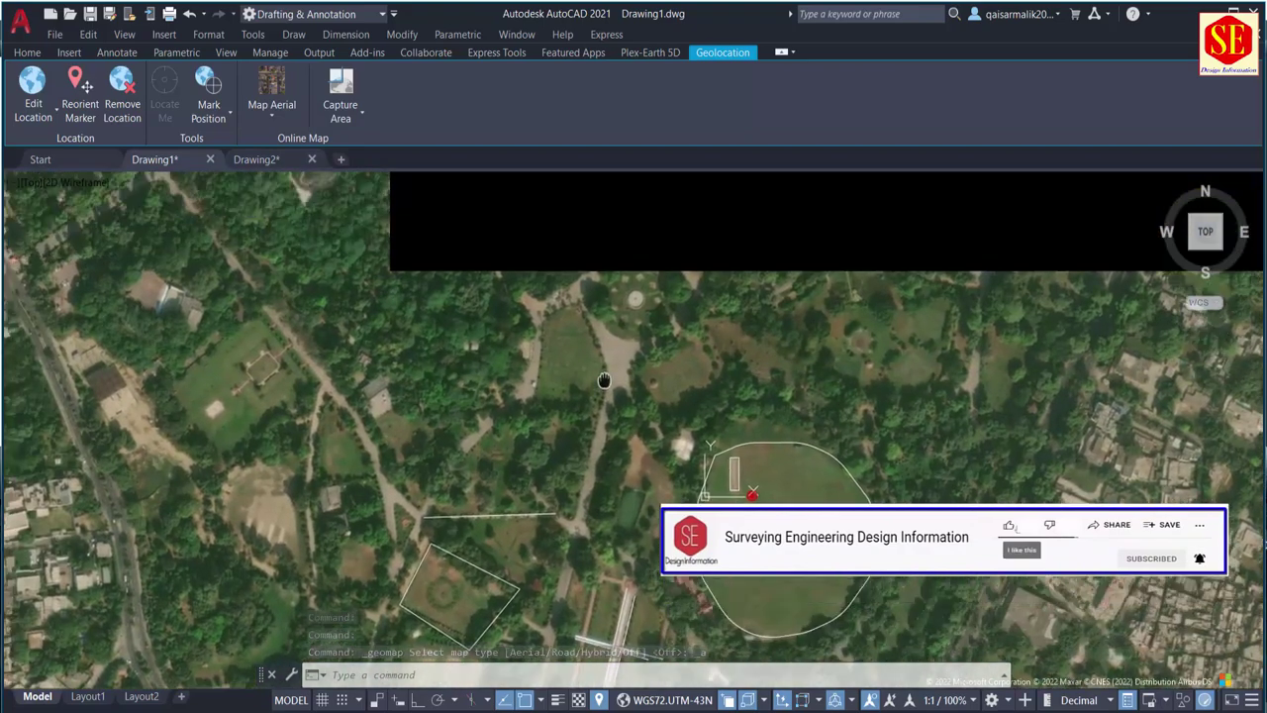
middle_drag(598, 287, 606, 406)
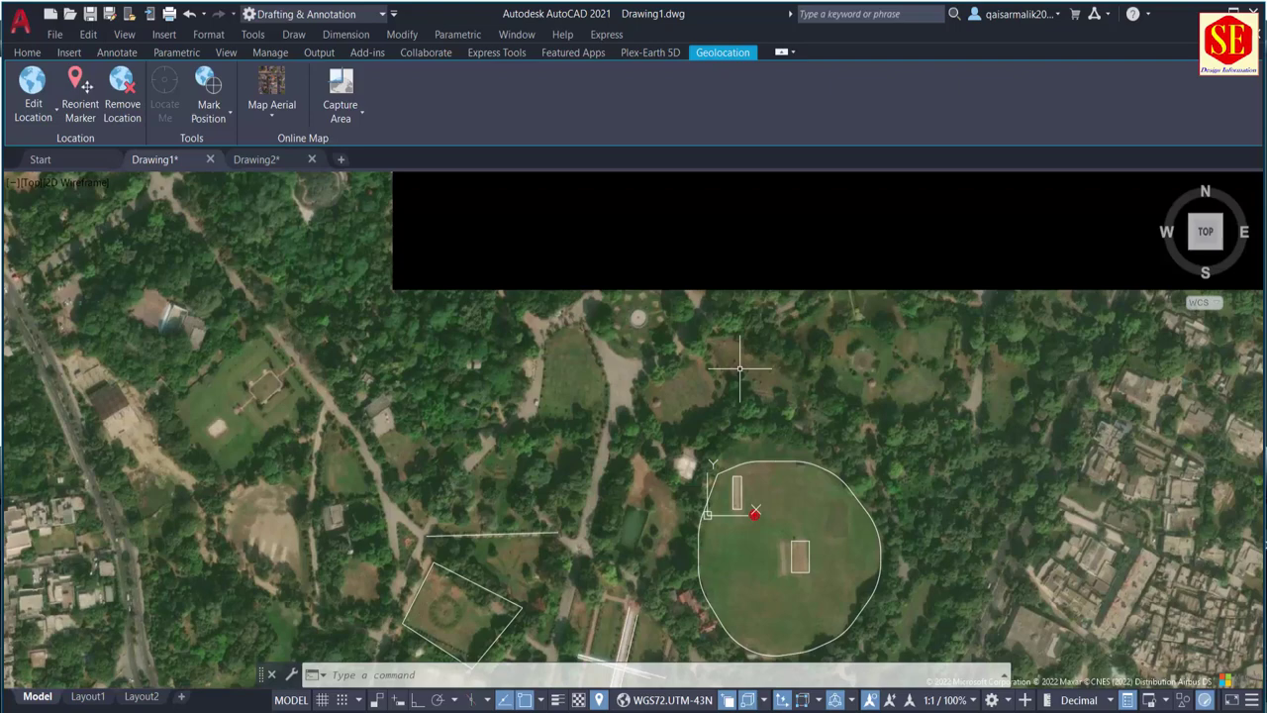
scroll(740, 368, down, 2)
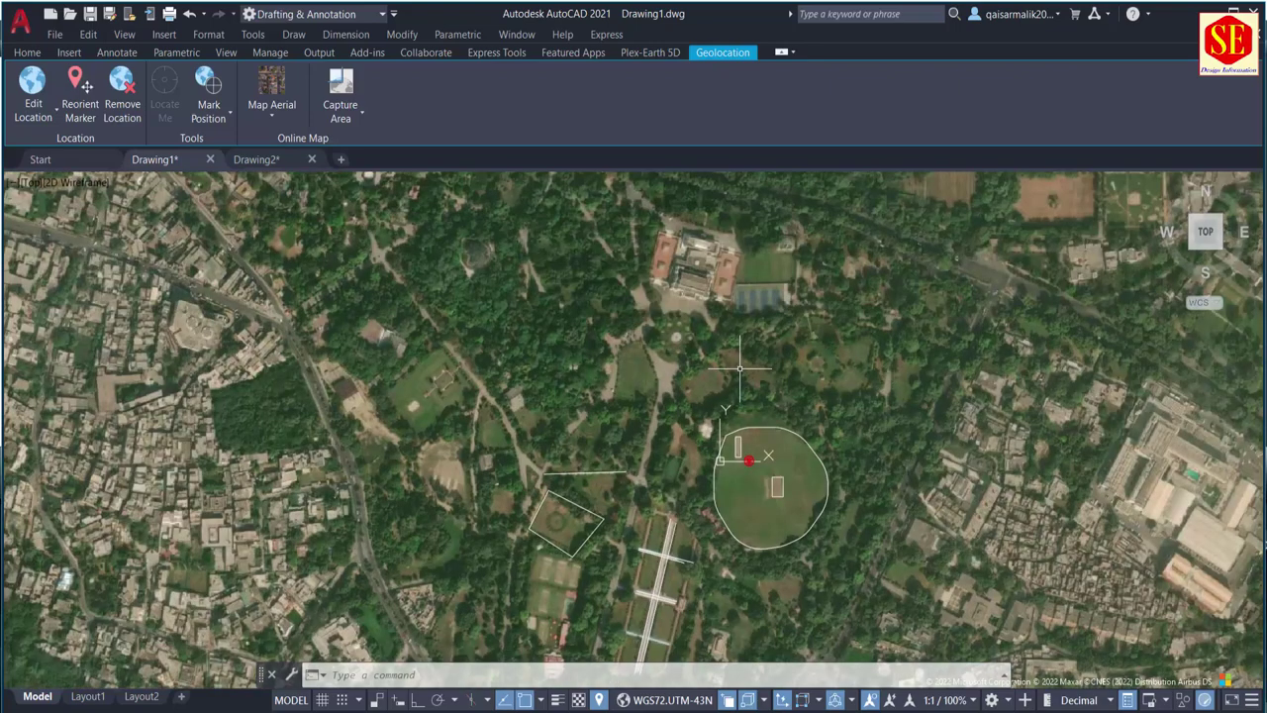